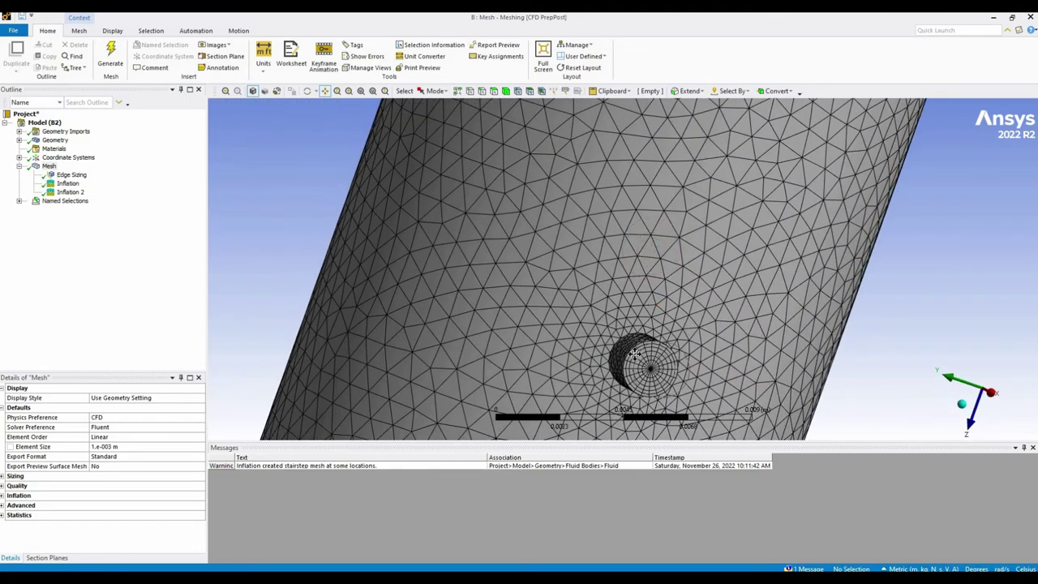
Step: Inspect the pipe mesh around the small leakage branch, the end-face inflation layers and the side wall, and list the named selections
scroll(635, 354, up, 8)
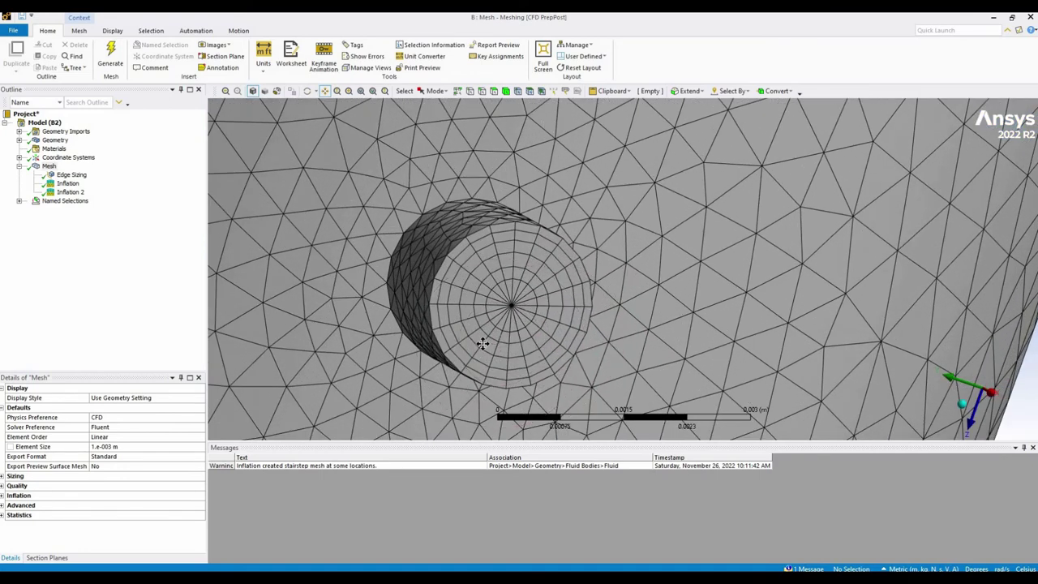
scroll(482, 344, up, 2)
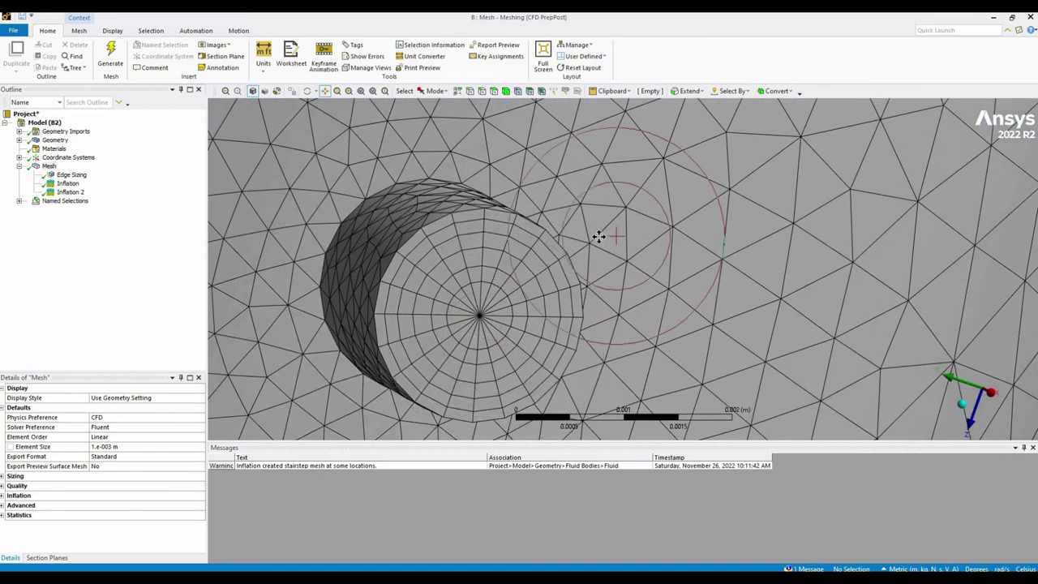
scroll(759, 274, down, 10)
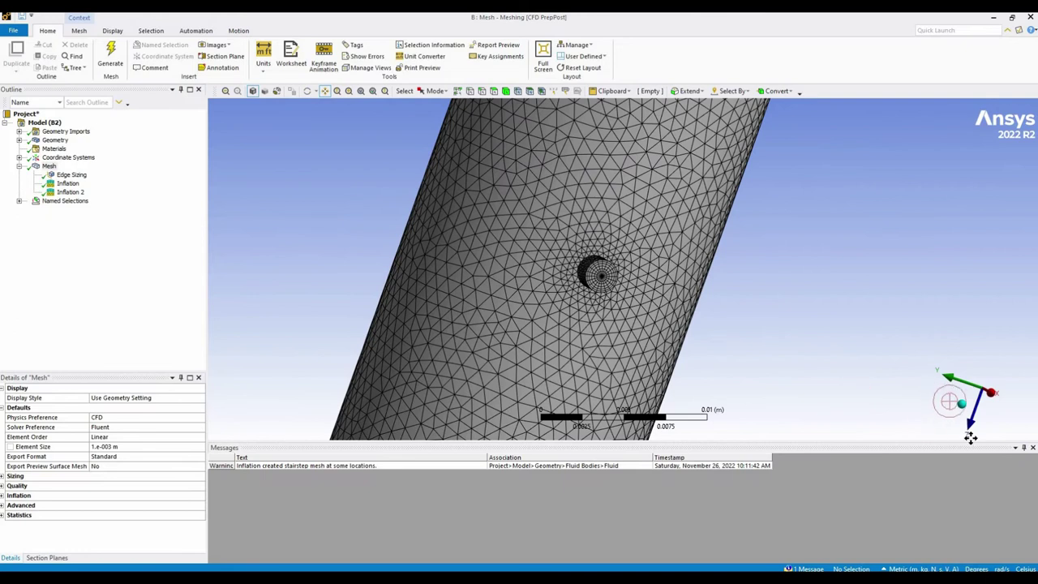
click(971, 428)
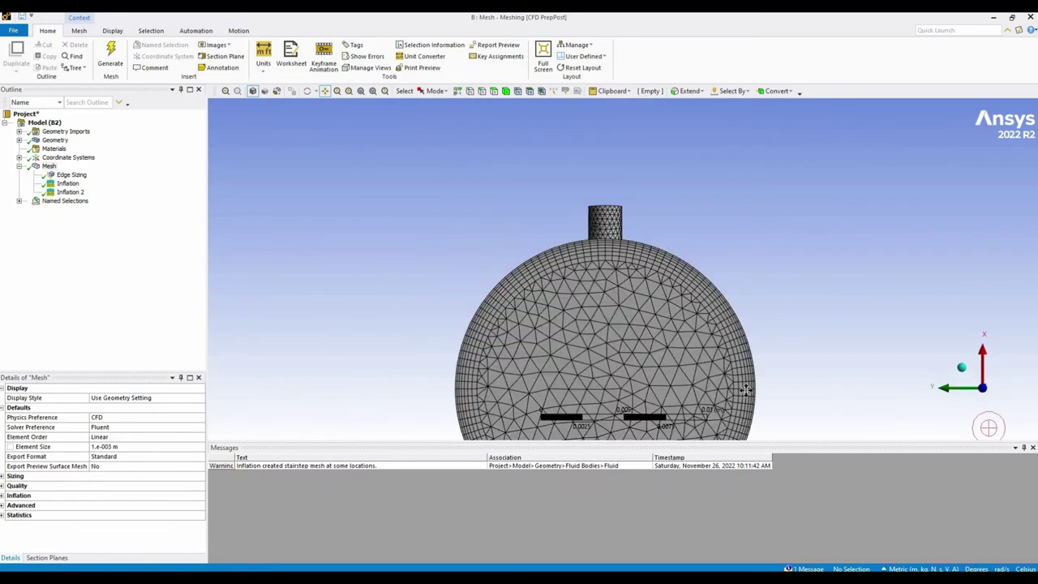
scroll(597, 291, up, 5)
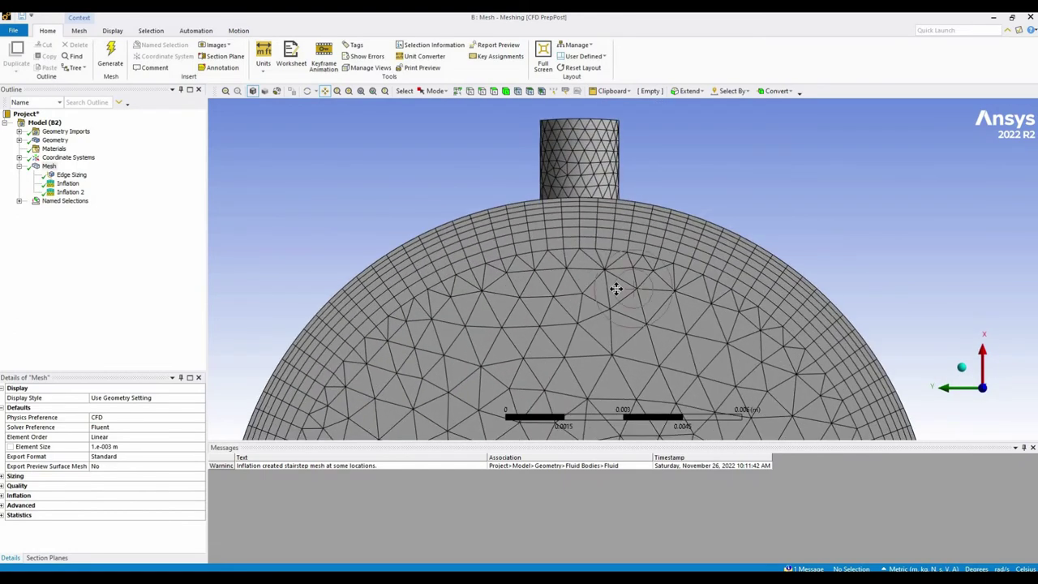
scroll(616, 290, down, 6)
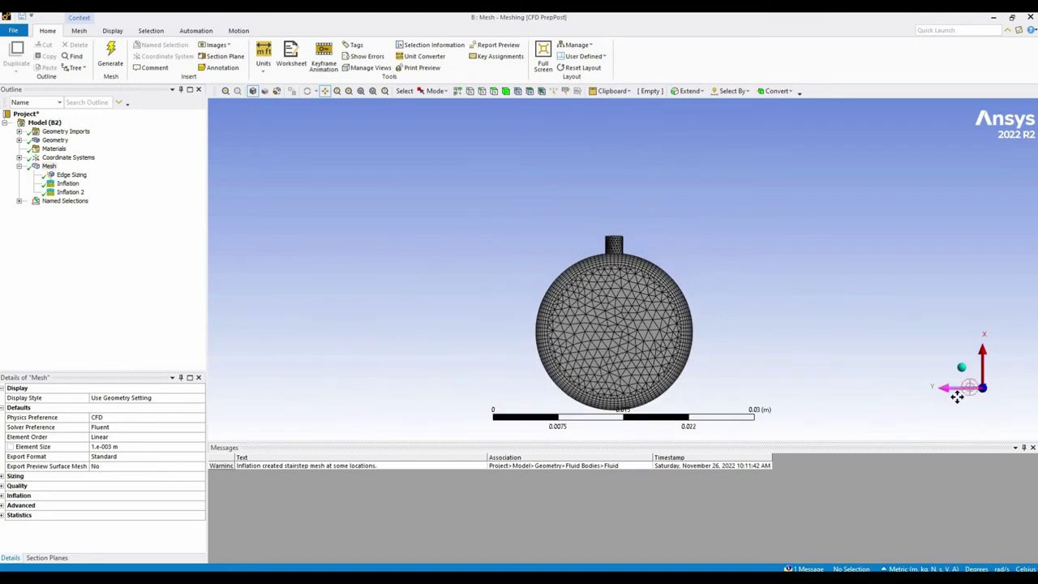
click(946, 390)
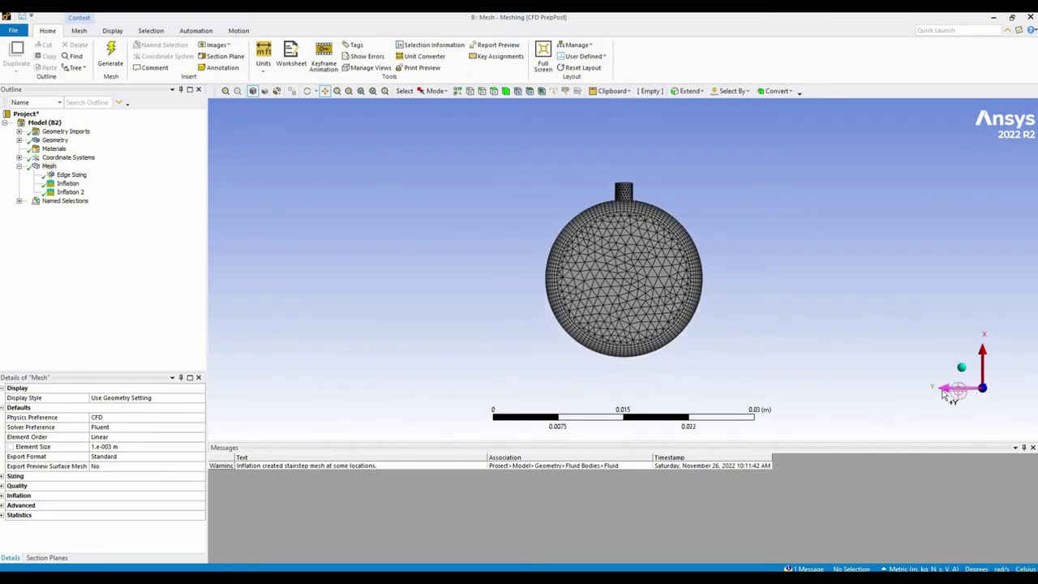
click(946, 393)
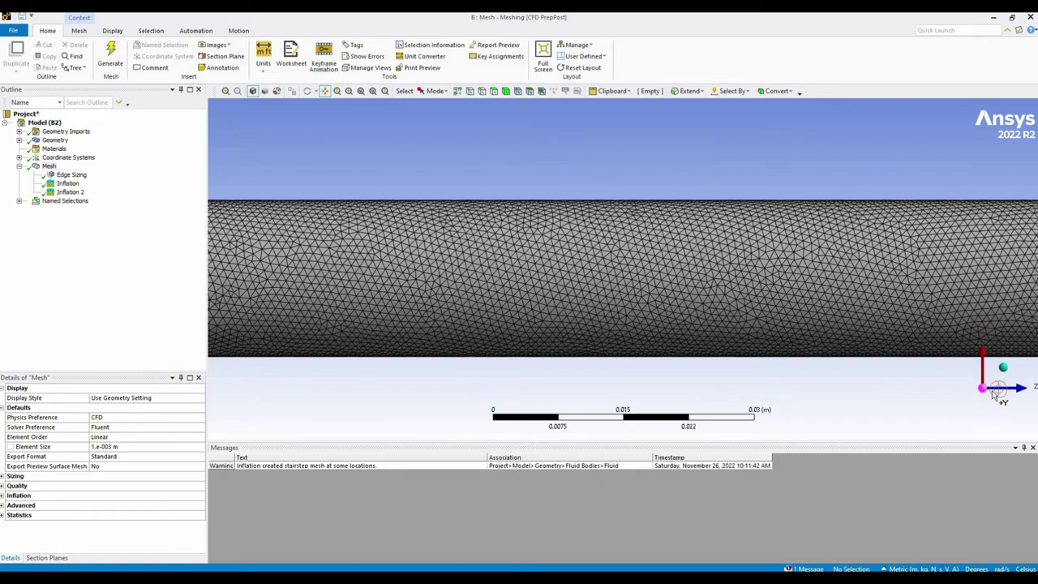
click(1009, 391)
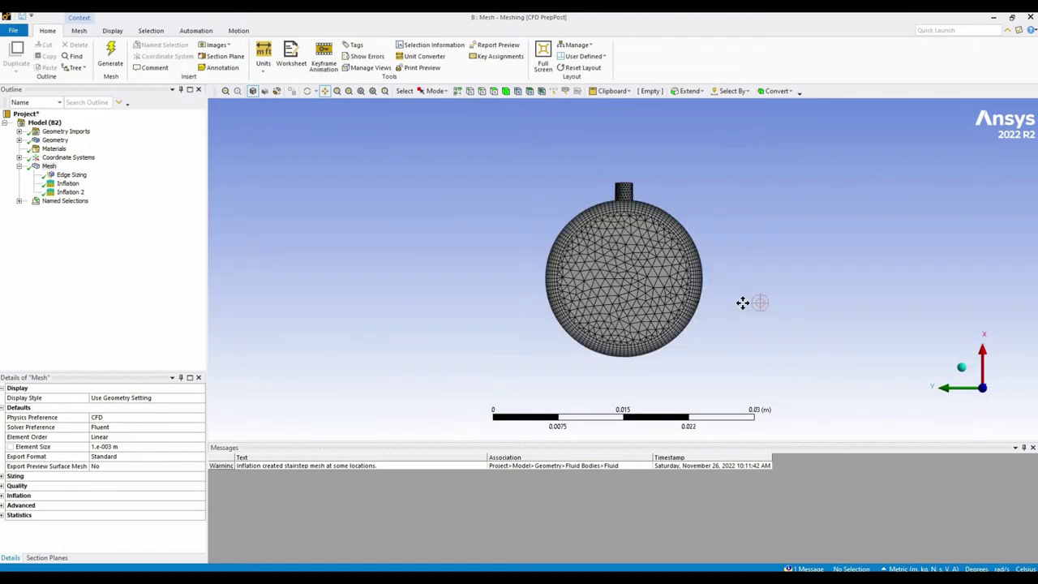
middle_drag(762, 268, 447, 271)
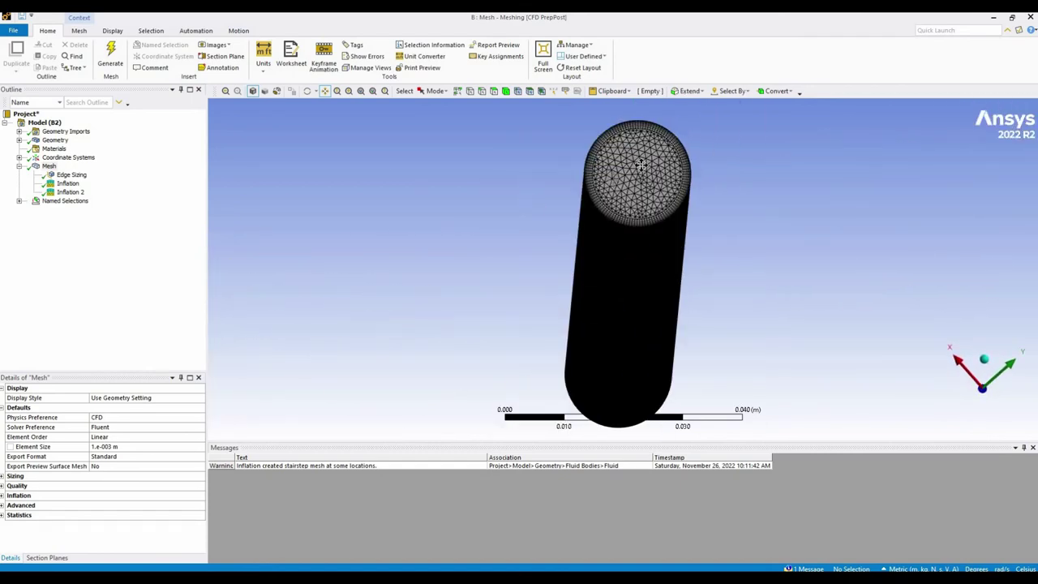
ctrl+middle_drag(658, 165, 640, 164)
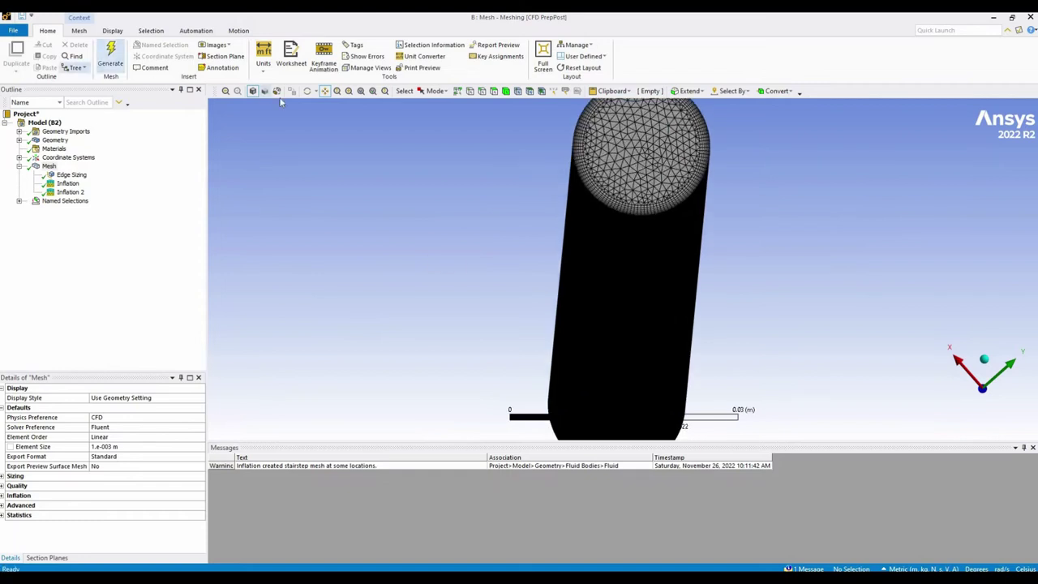
click(19, 201)
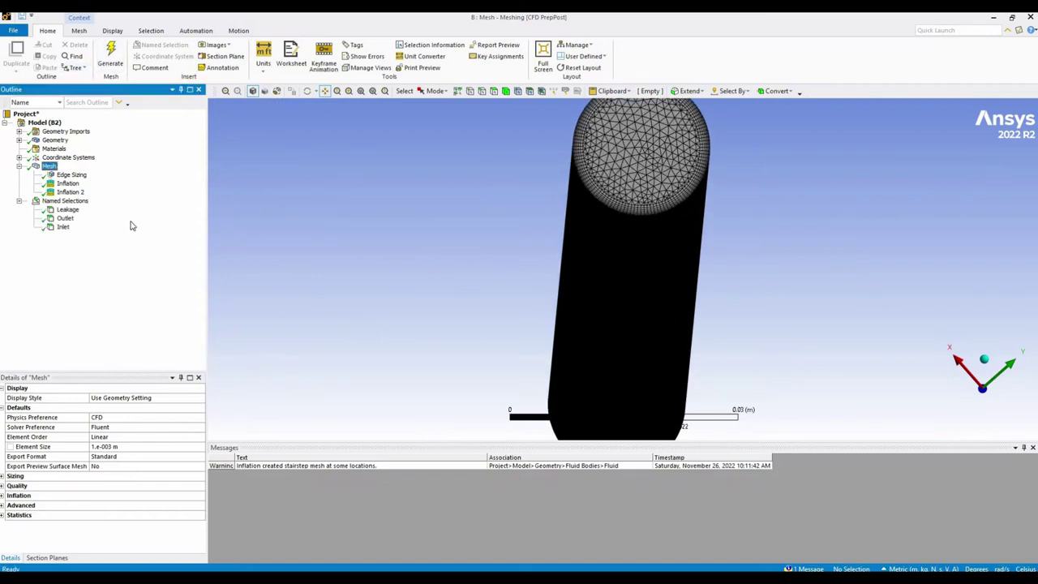
Step: Close the mesh editor, add a Fluent component system to the project schematic, and link the Mesh cell to its Setup
click(1029, 18)
drag(24, 266, 371, 137)
drag(292, 143, 402, 142)
Step: Update the Mesh cell and start Fluent from the linked Setup cell
right_click(315, 143)
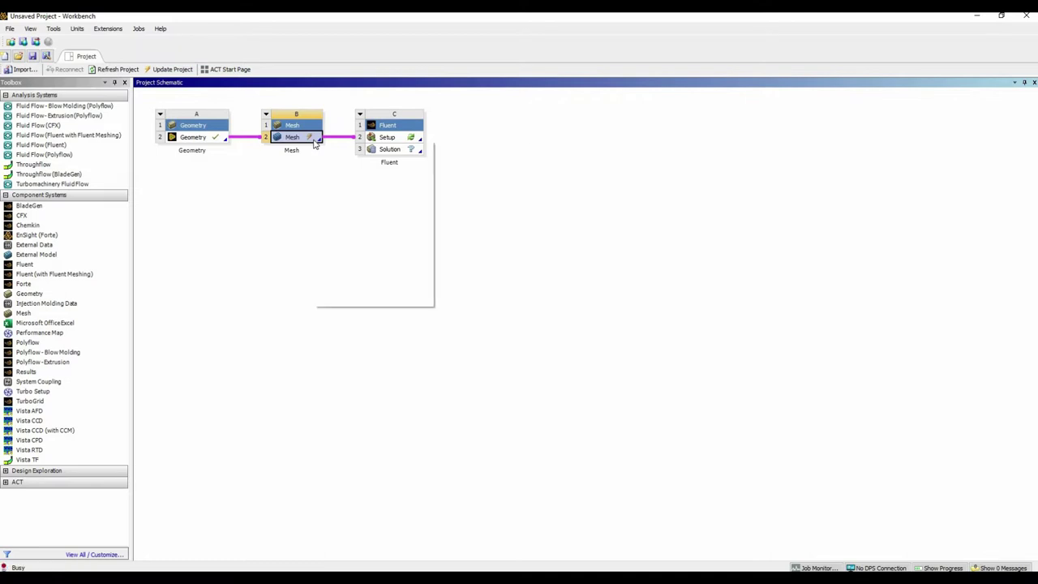
click(366, 212)
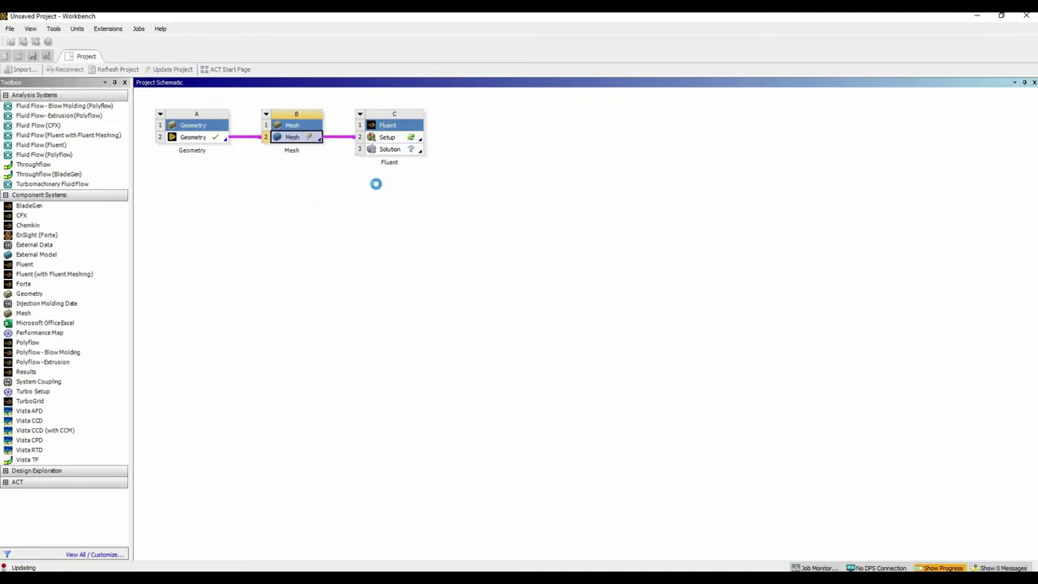
double_click(393, 141)
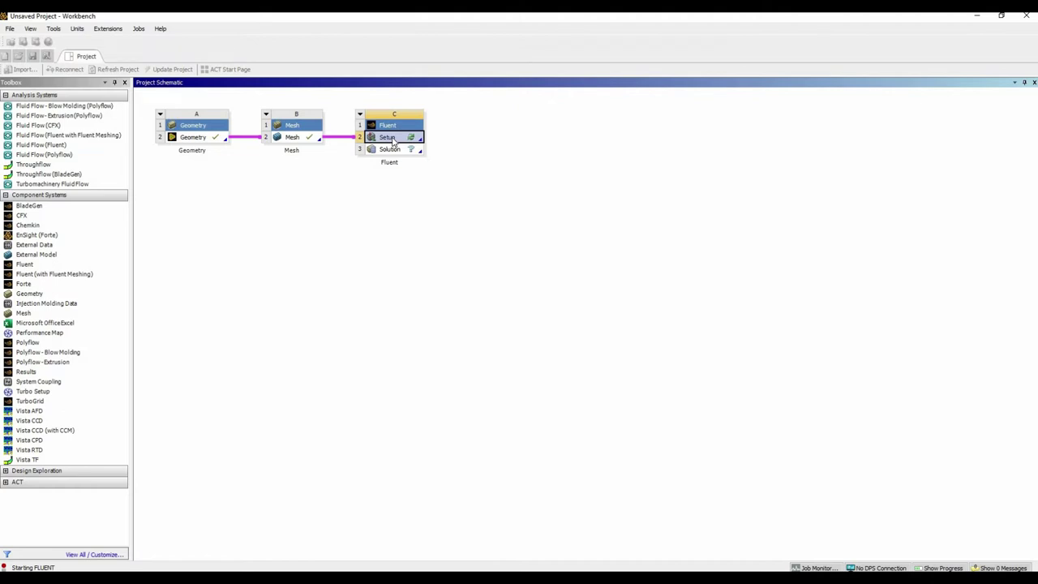
click(492, 392)
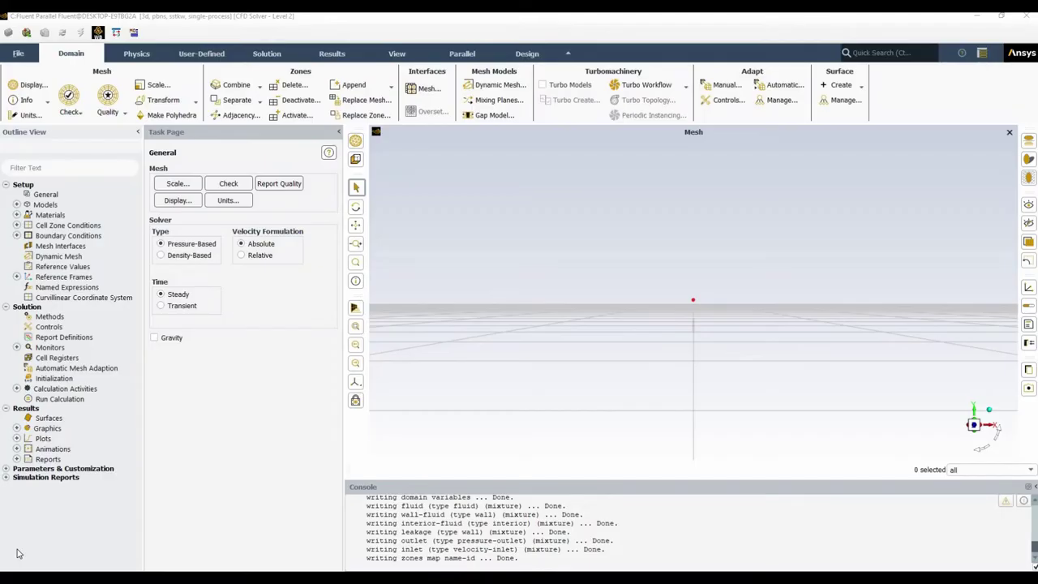
Step: Copy water-liquid (h2o<l>) from the Fluent database into the case's fluid materials and close the material dialogs
click(16, 215)
double_click(54, 225)
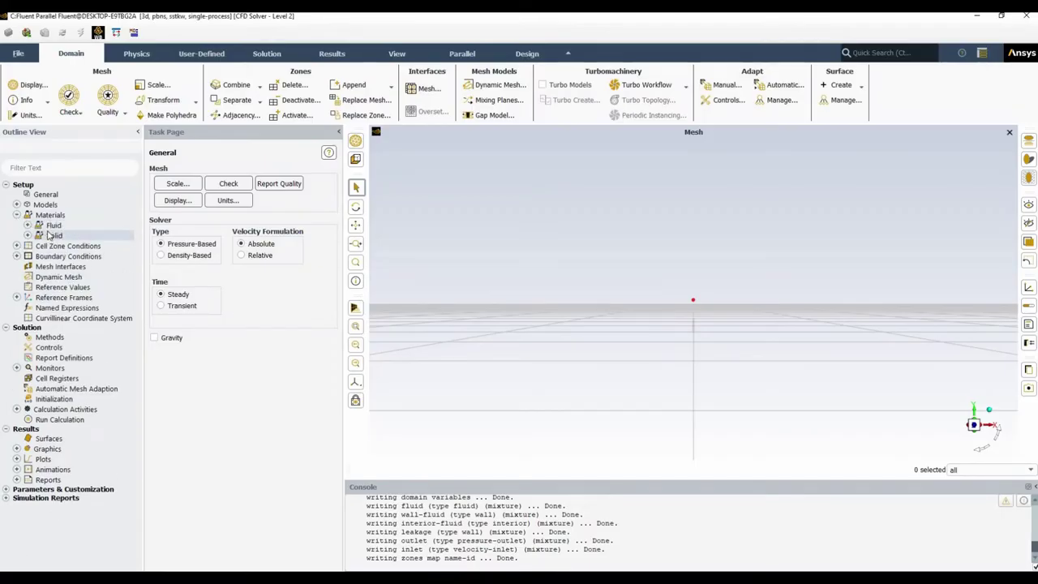
click(61, 237)
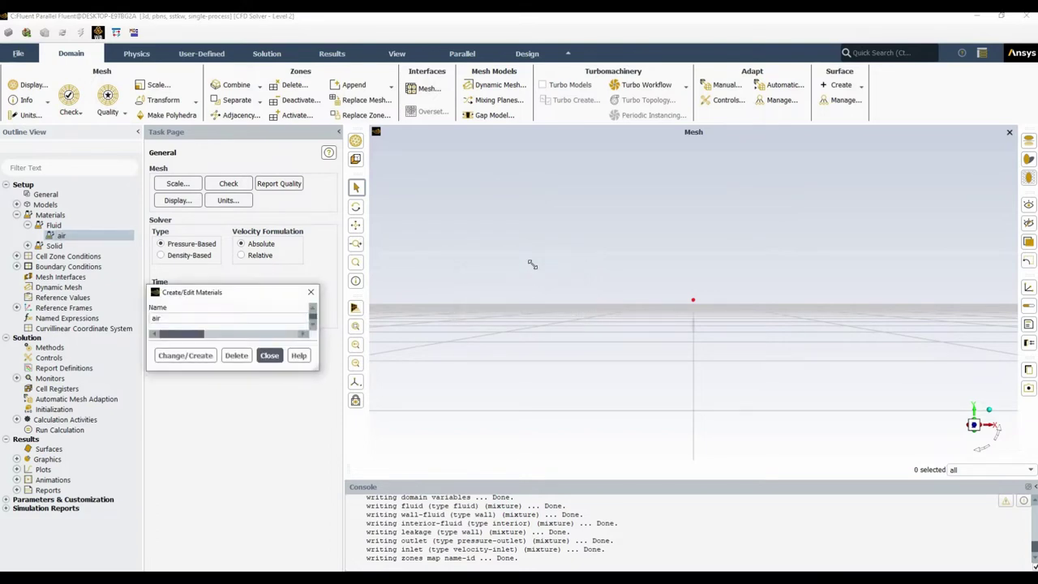
click(732, 209)
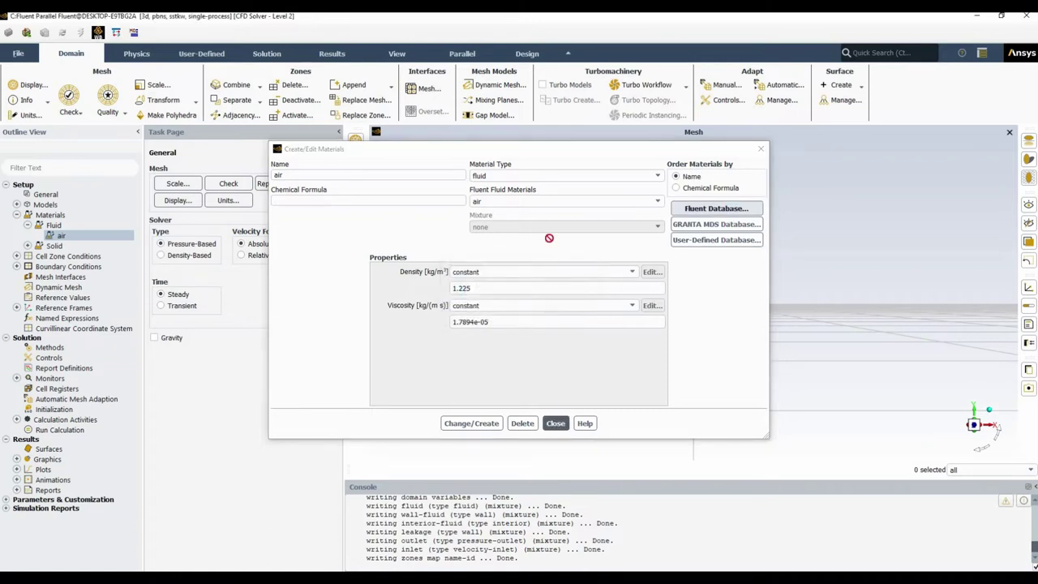
drag(340, 342, 336, 385)
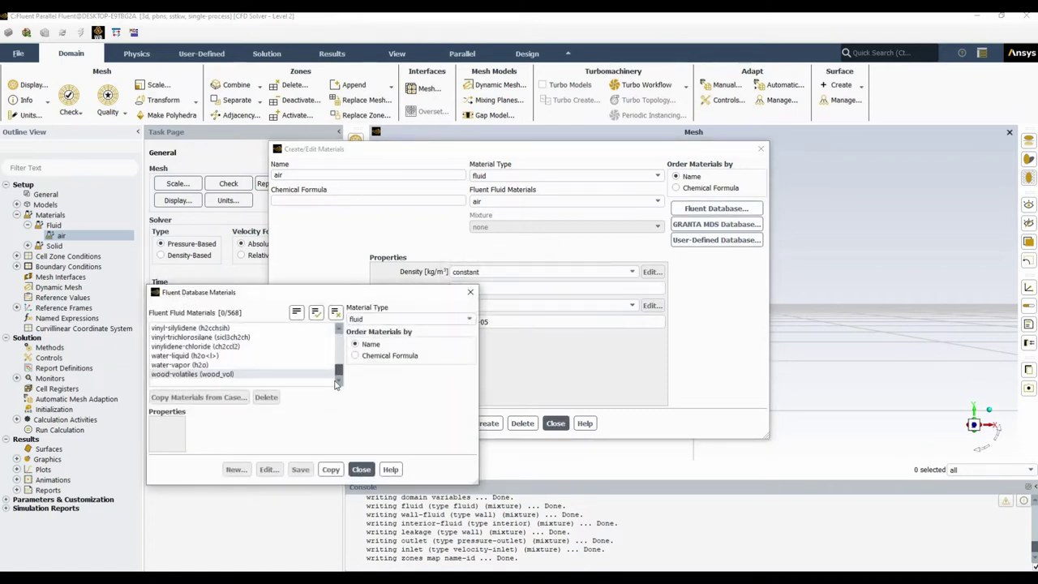
click(243, 355)
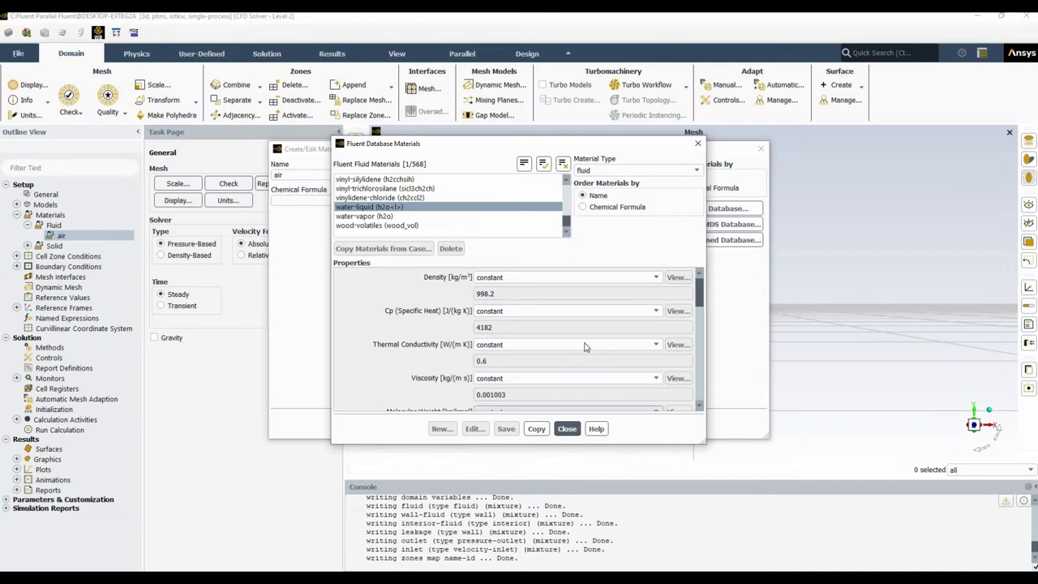
click(536, 430)
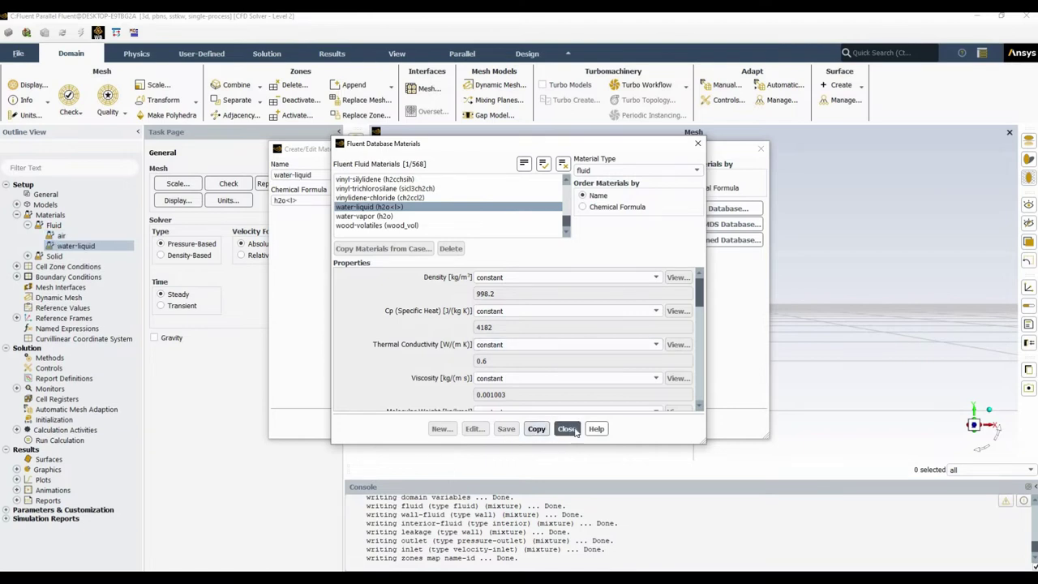
click(567, 429)
click(557, 424)
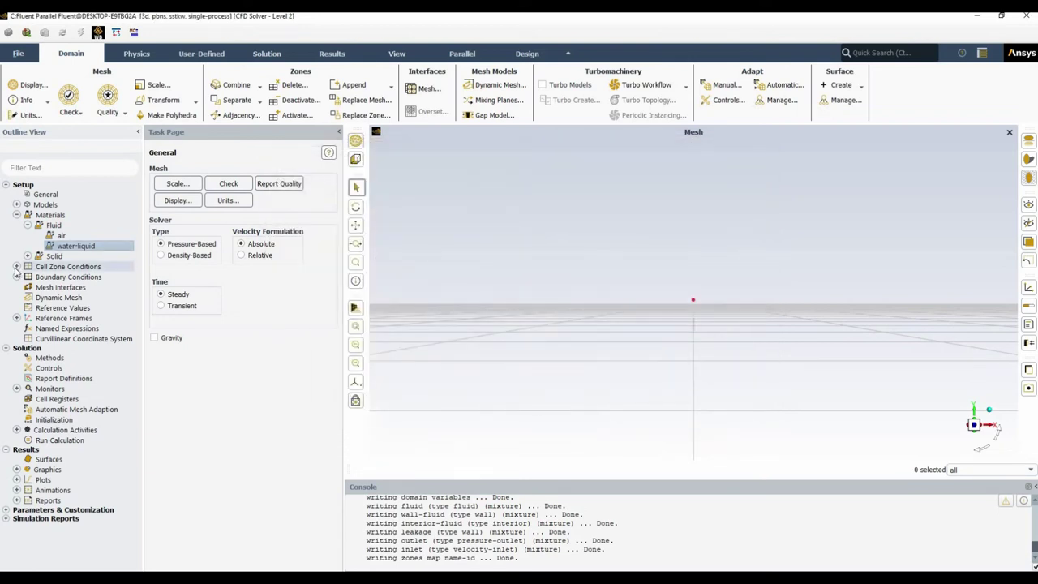
Step: Assign water-liquid as the material of the fluid cell zone
click(16, 276)
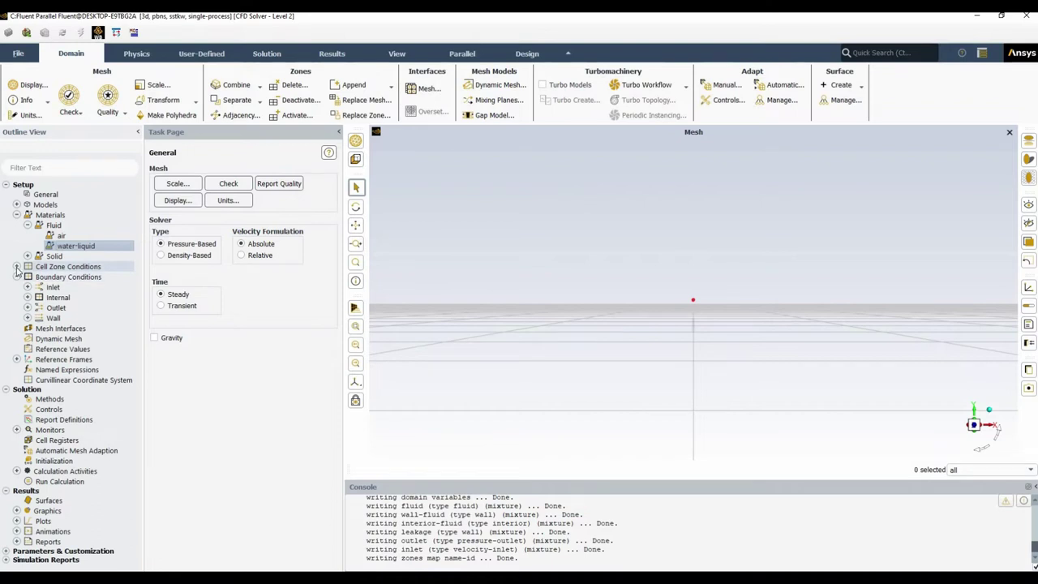
click(16, 266)
click(28, 277)
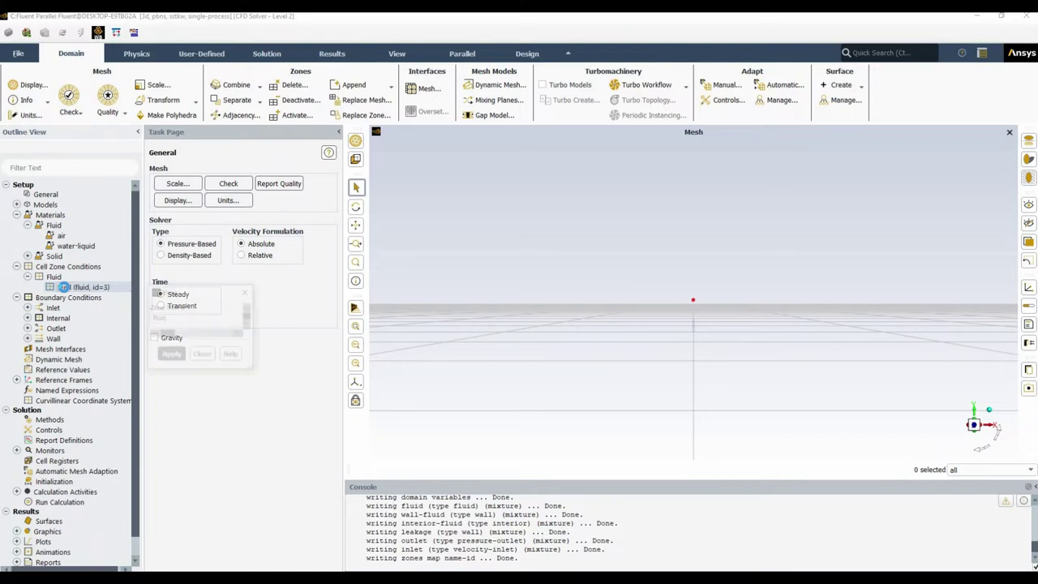
click(281, 335)
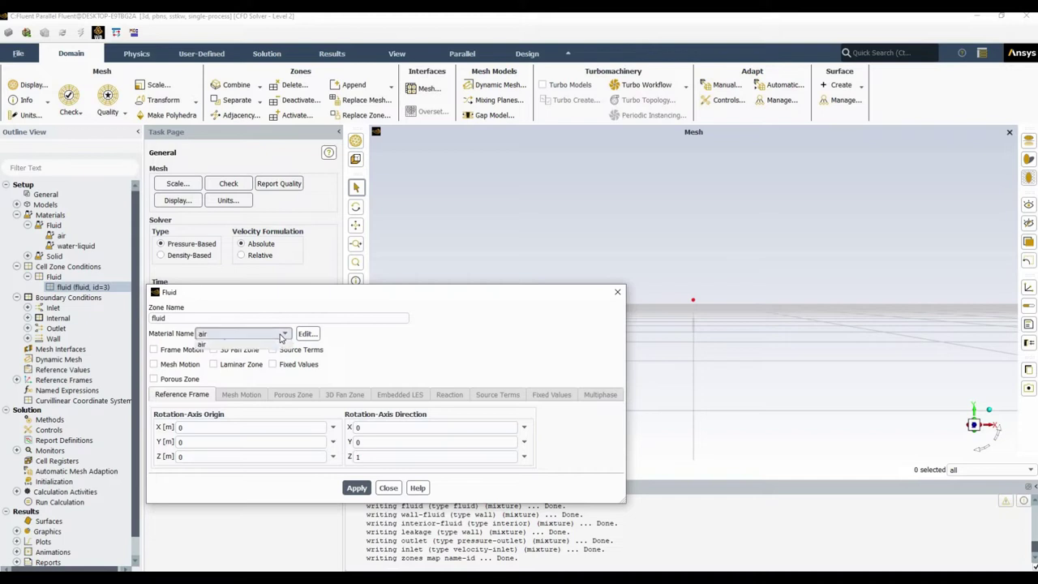
click(235, 355)
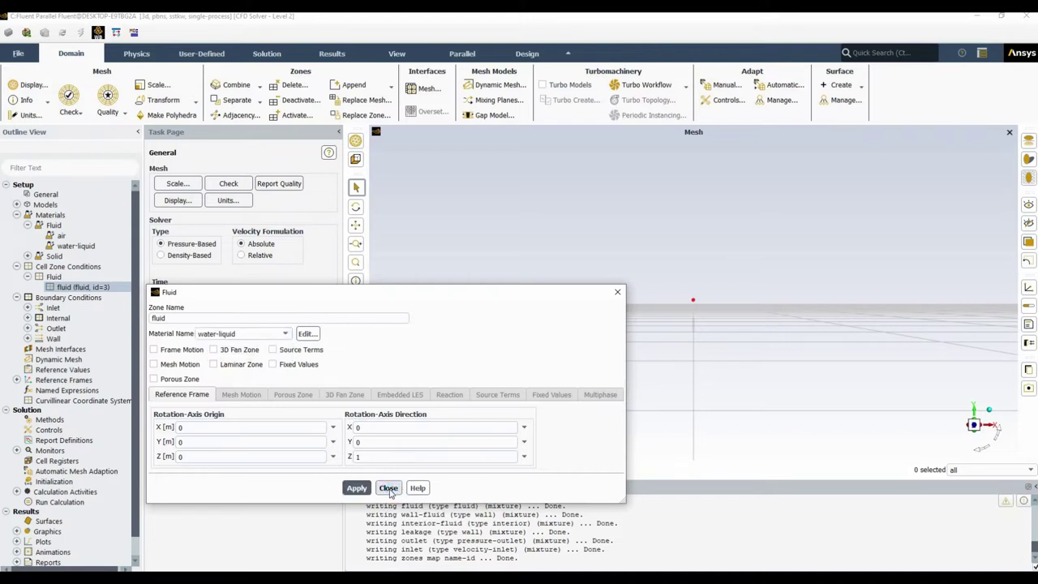
click(389, 488)
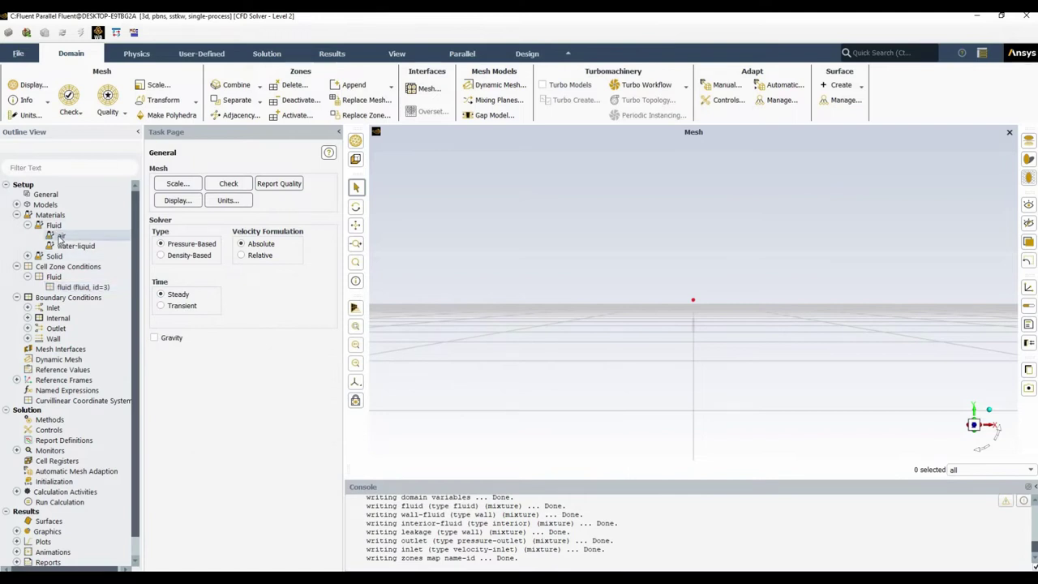
Step: Delete air from the fluid materials
right_click(65, 235)
click(81, 268)
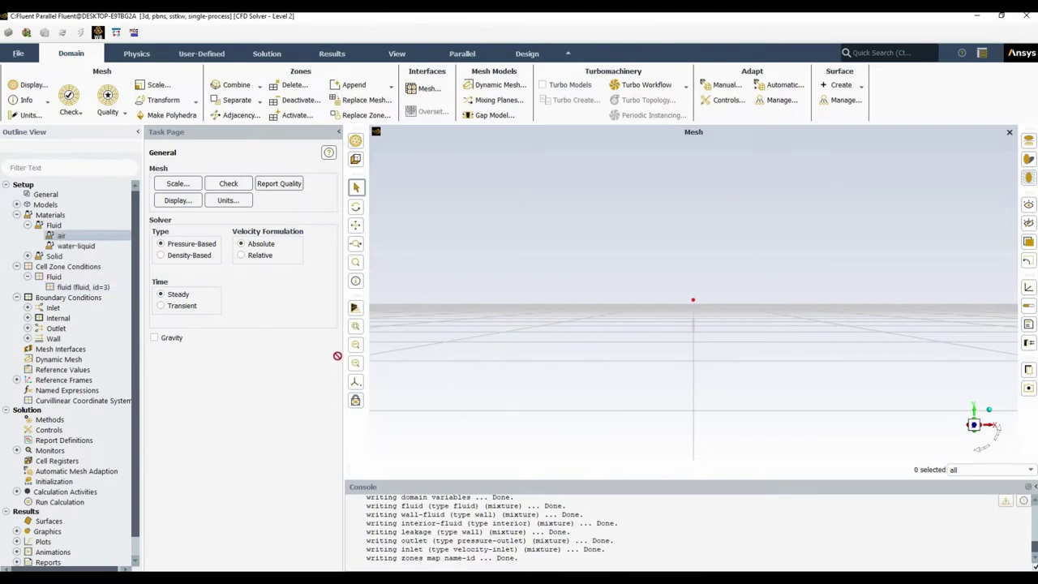
click(516, 317)
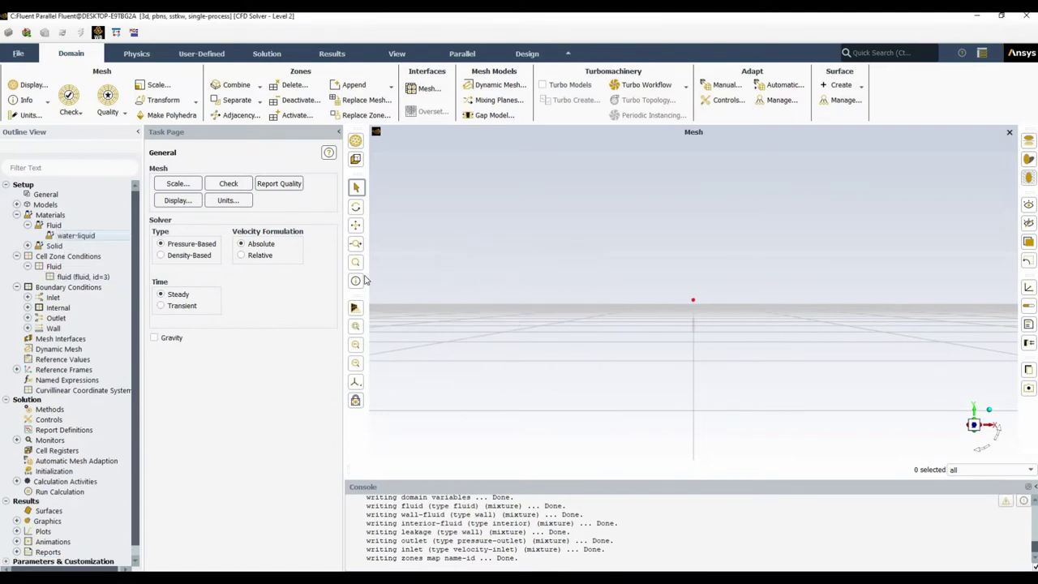
Step: Open the water-liquid material properties, switch to a blank Excel workbook, and place it so density and viscosity stay readable
double_click(74, 236)
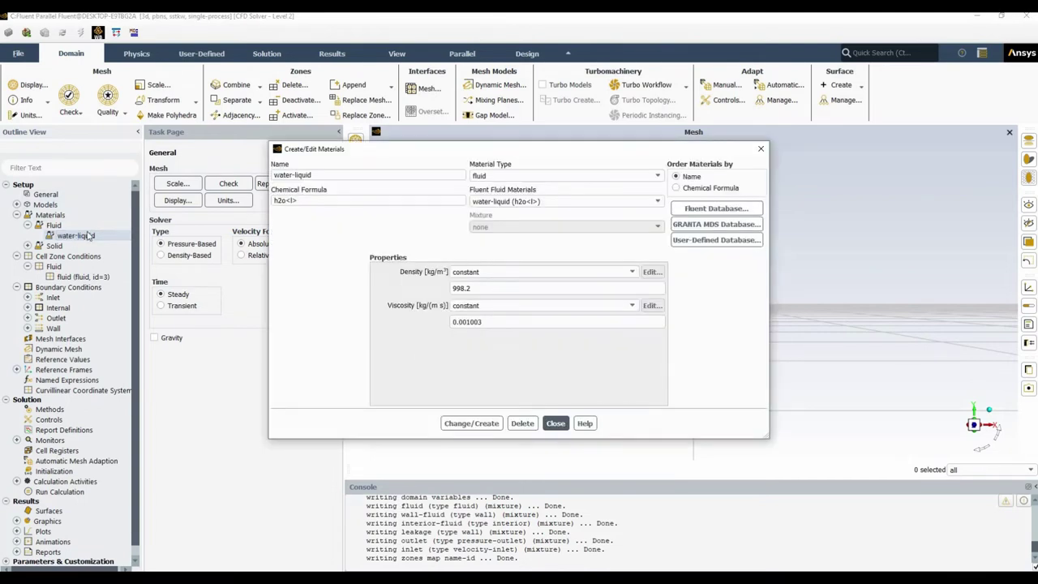
click(486, 549)
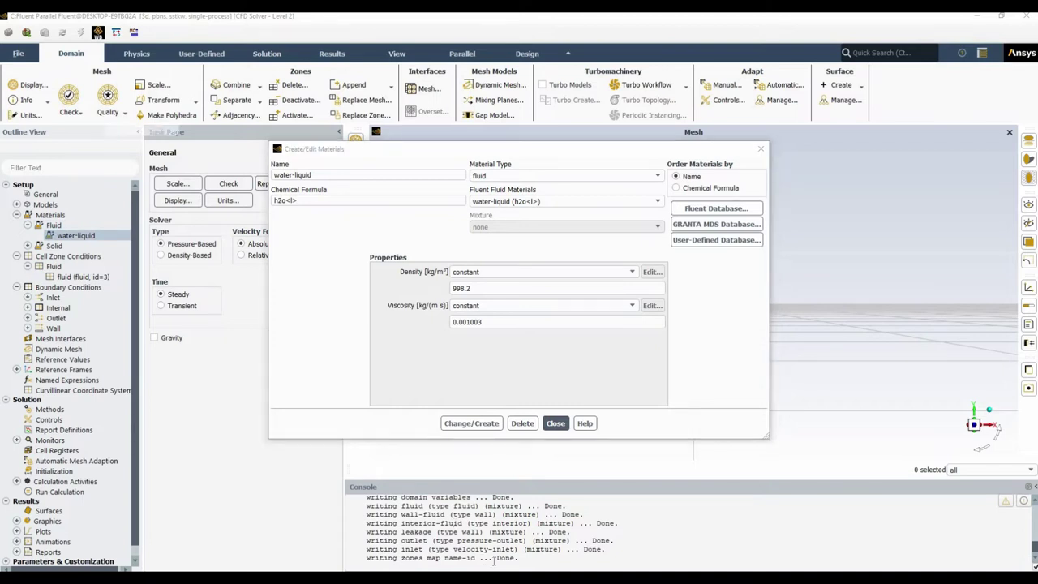
key(alt+Tab)
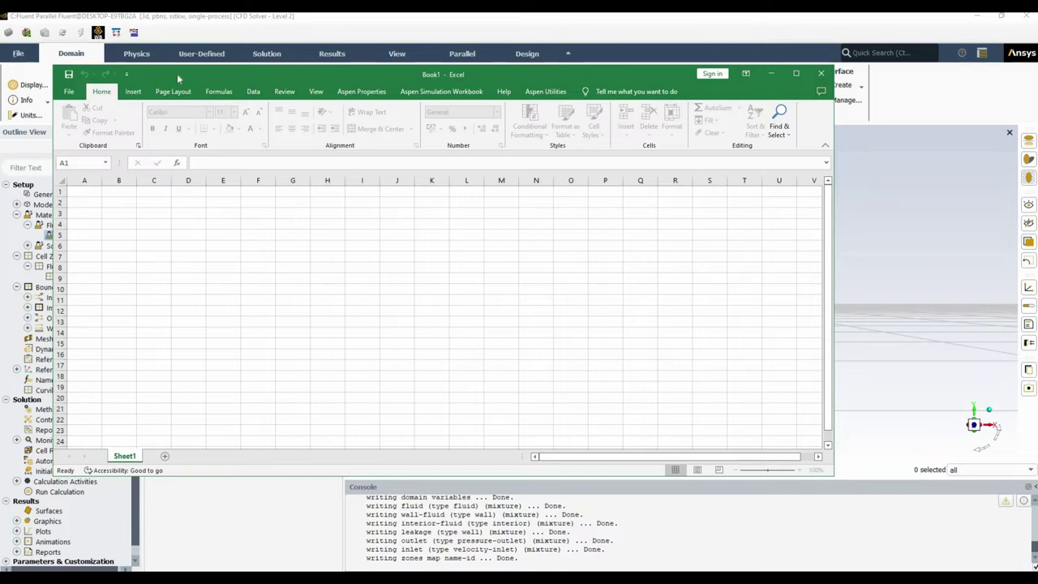
drag(176, 74, 562, 191)
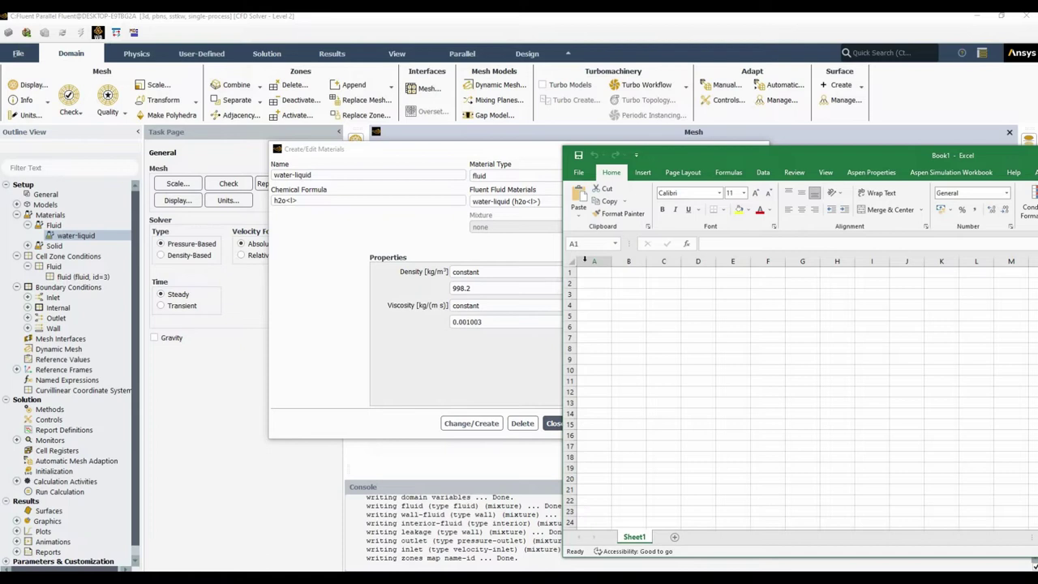
Step: Enter the label "Inner diameter" in cell A1, fit column A to the text, and select cell B1
text(Inner diameter)
key(Return)
double_click(611, 260)
click(603, 260)
click(649, 272)
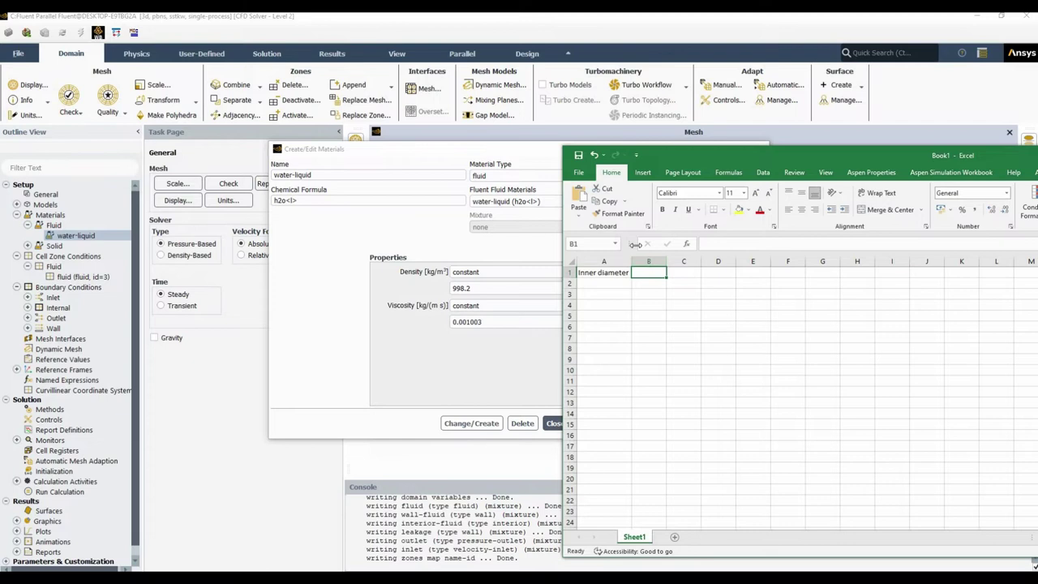
Step: Enter the inner diameter value 0.018 in B1 and its unit m in C1
text(0.018)
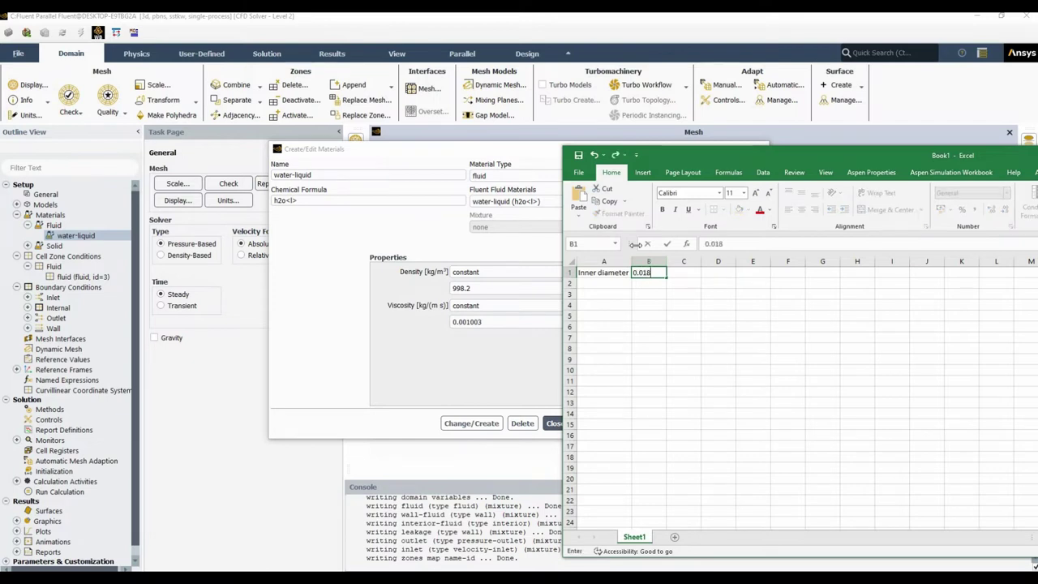
key(Tab)
text(m)
key(Return)
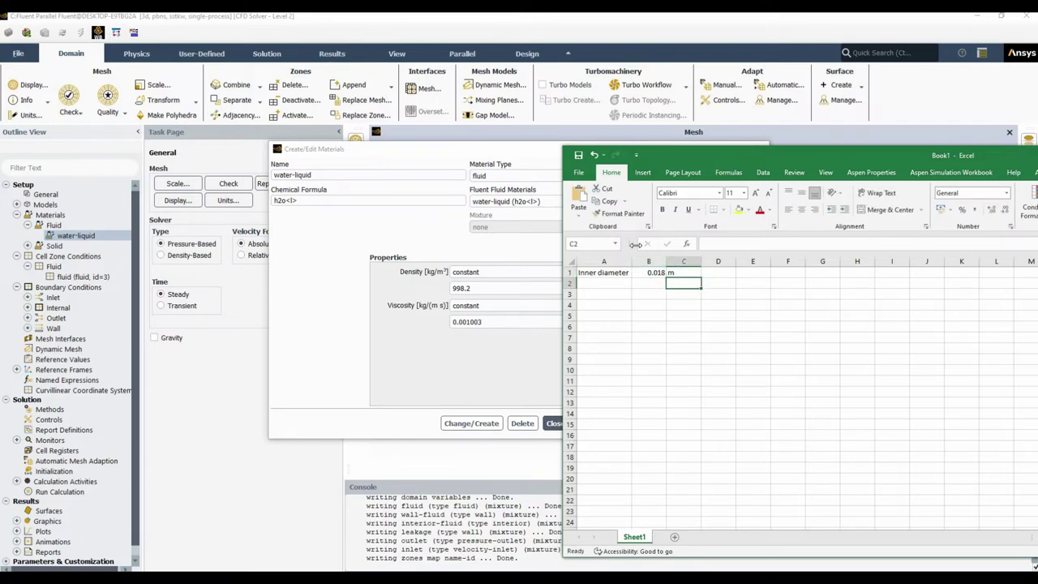
Step: Fill row 2 with the label "Density", the value 998.2 and the unit kg/m³
text(Density)
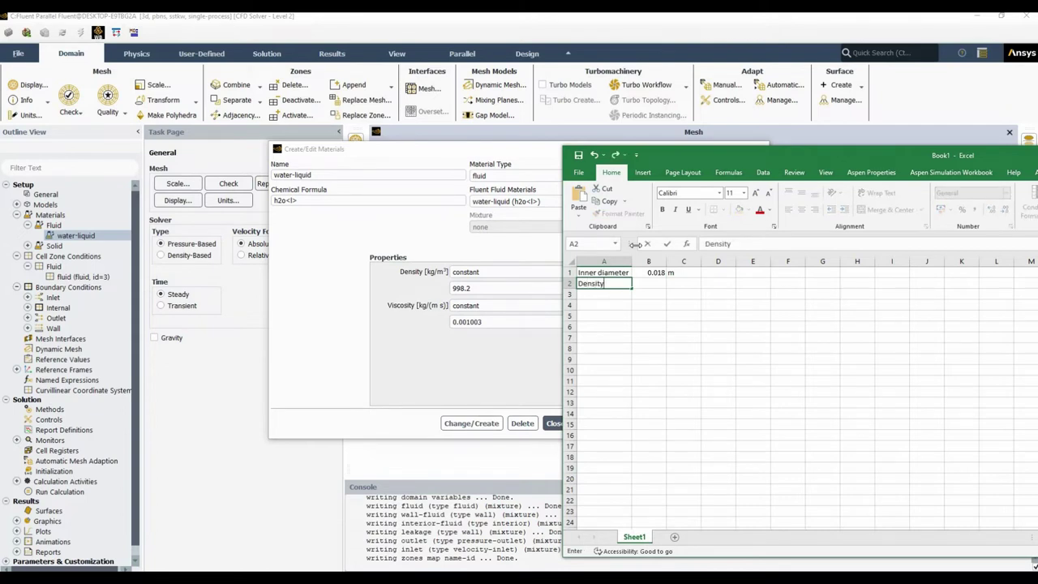
key(Tab)
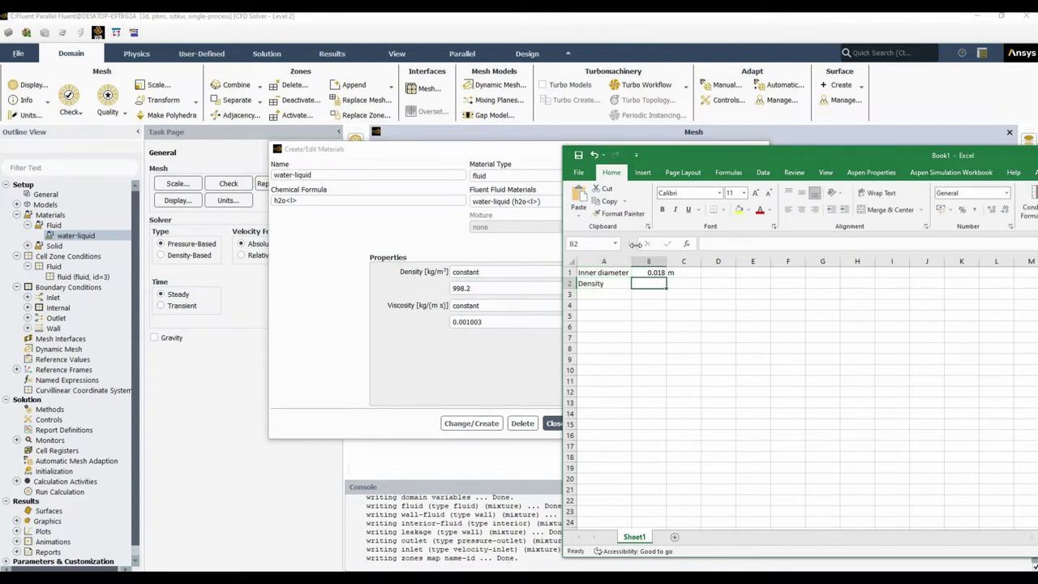
text(998.2)
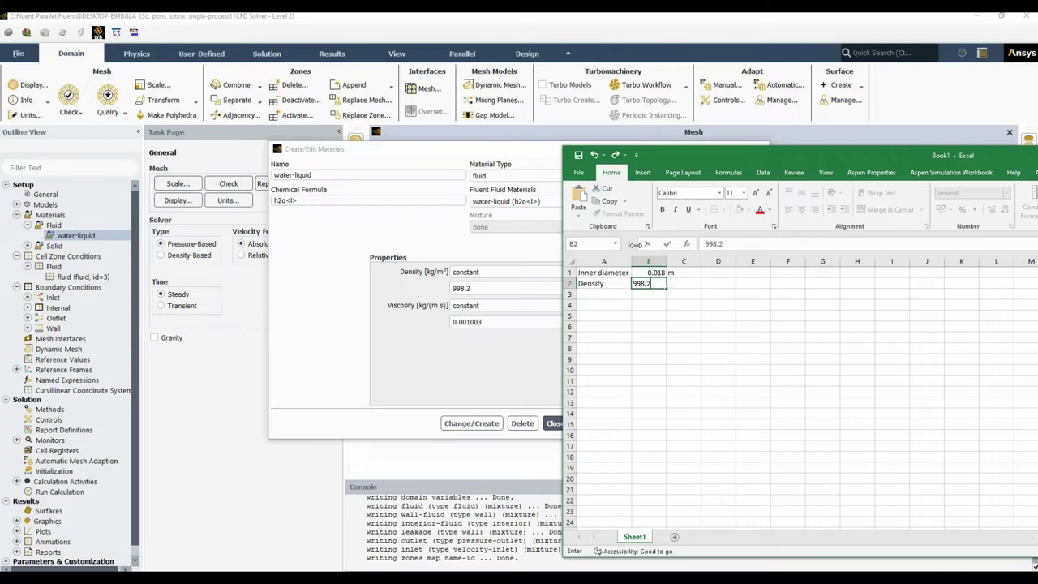
key(Tab)
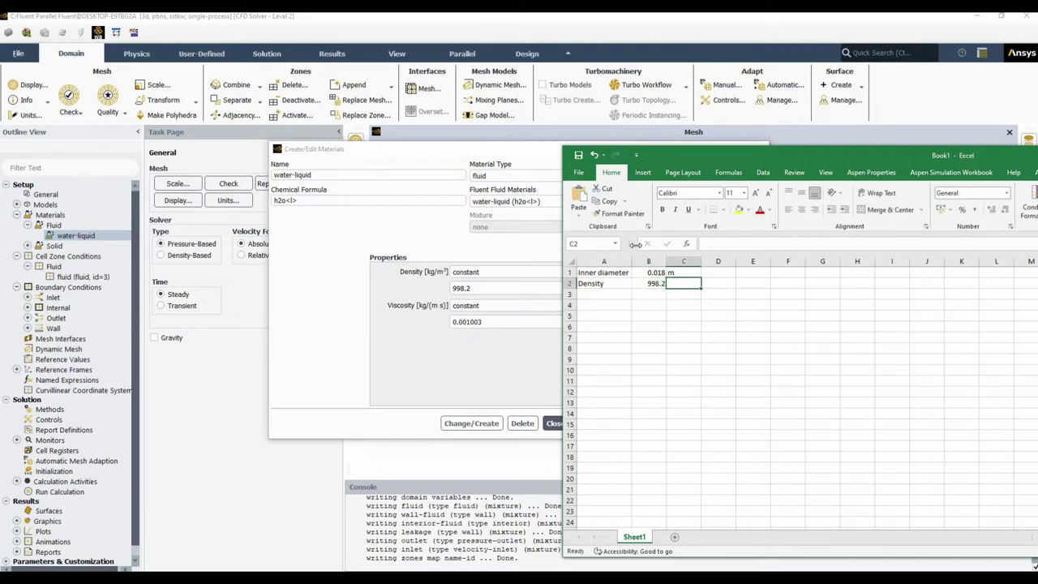
text(kg/m³)
key(Return)
Step: Fill row 3 with the label "Viscosity", the value 0.001003 and the unit kg/ms
text(V)
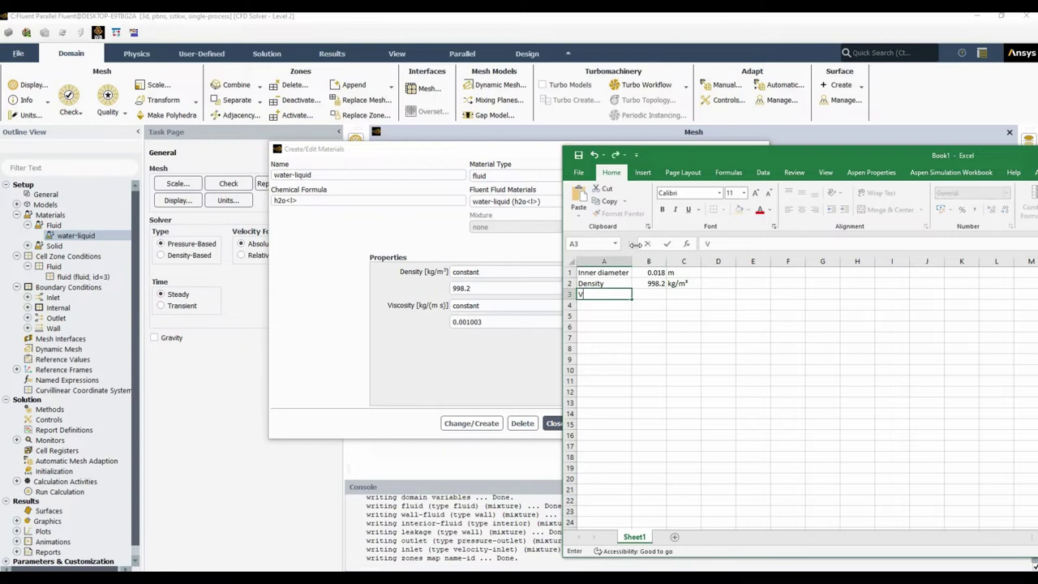
text(iscosity)
key(Tab)
text(0)
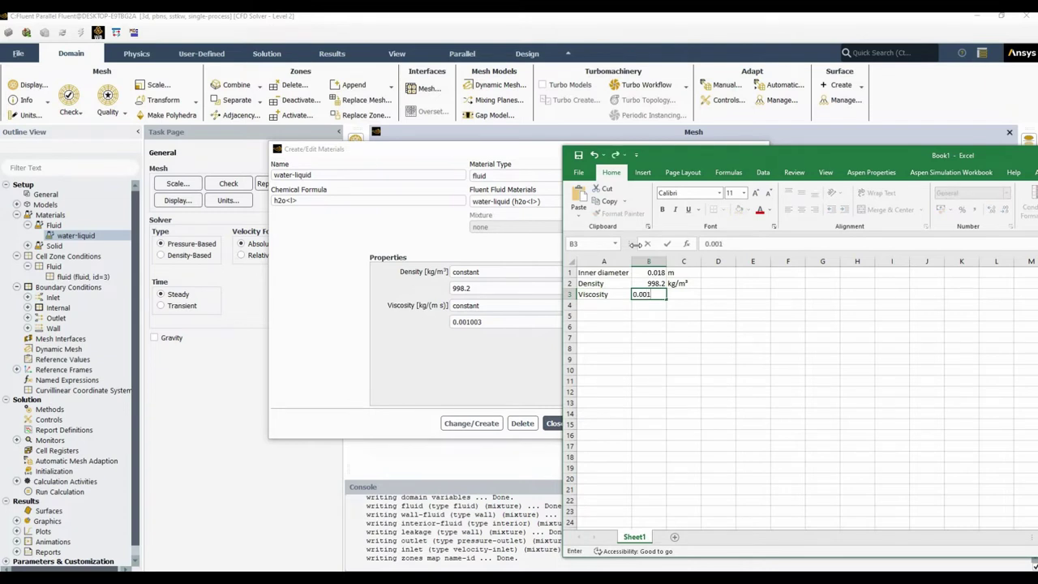
key(Tab)
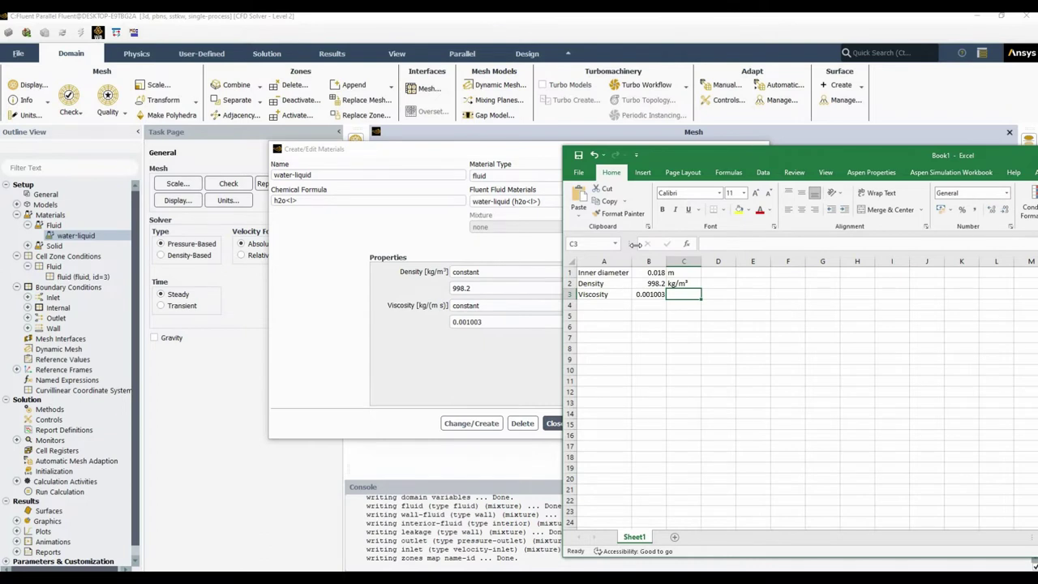
text(kg/ms)
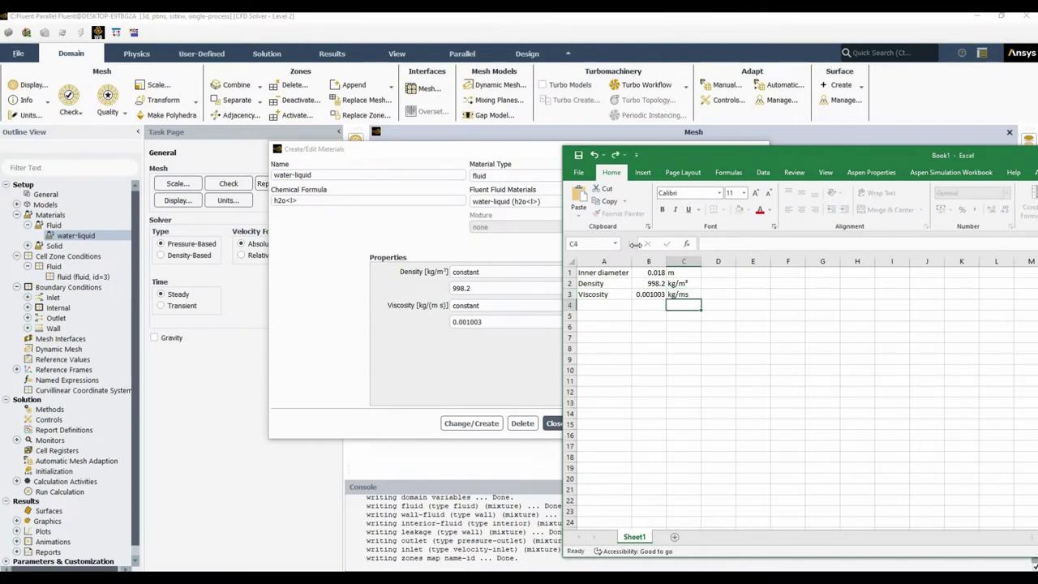
key(Return)
Step: Label A4 "Re" and enter the formula =B1*B2/B3 in B4, multiplying diameter by density and dividing by viscosity
text(Re)
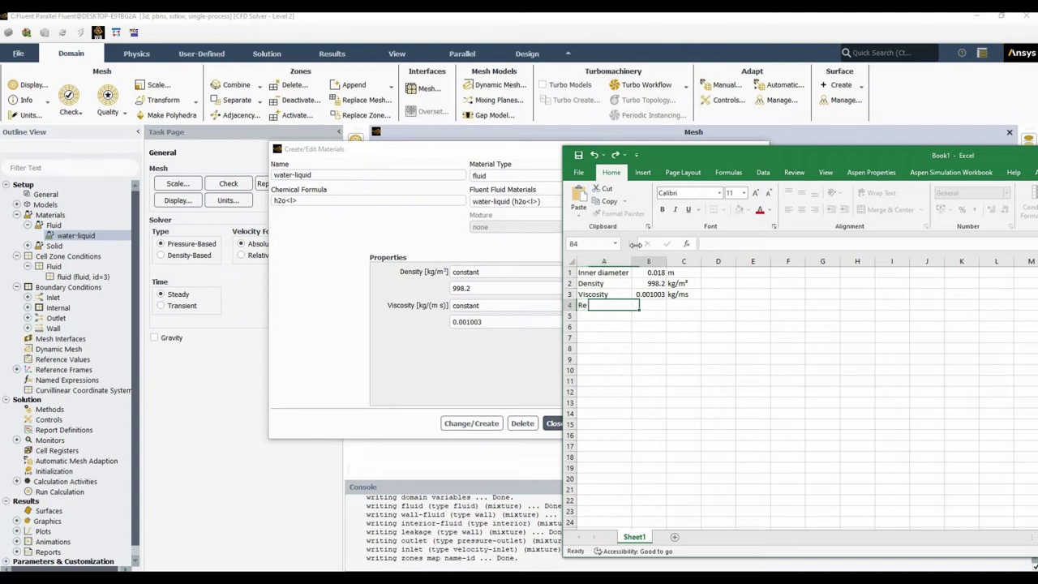
key(Tab)
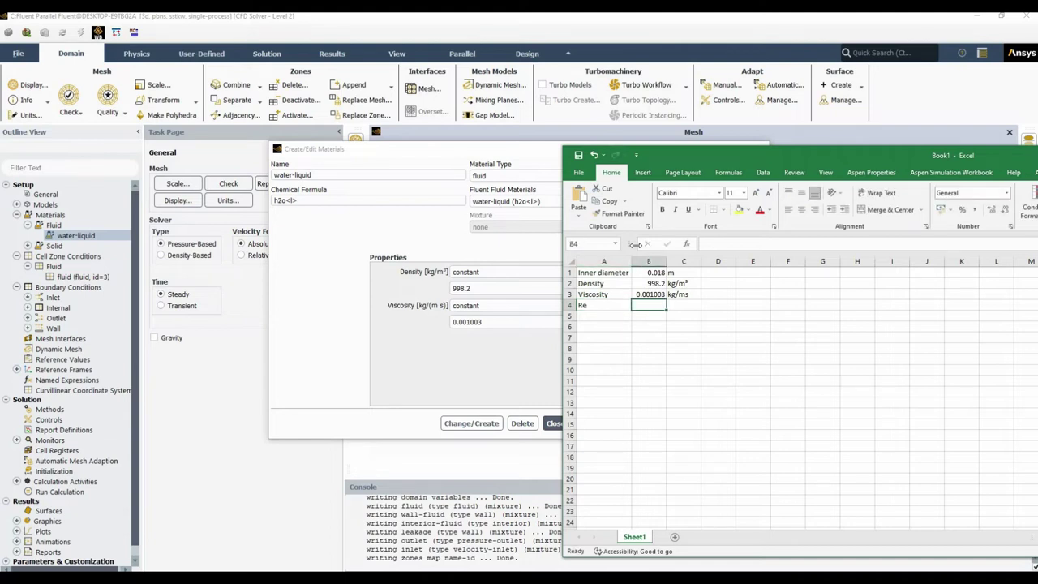
text(=)
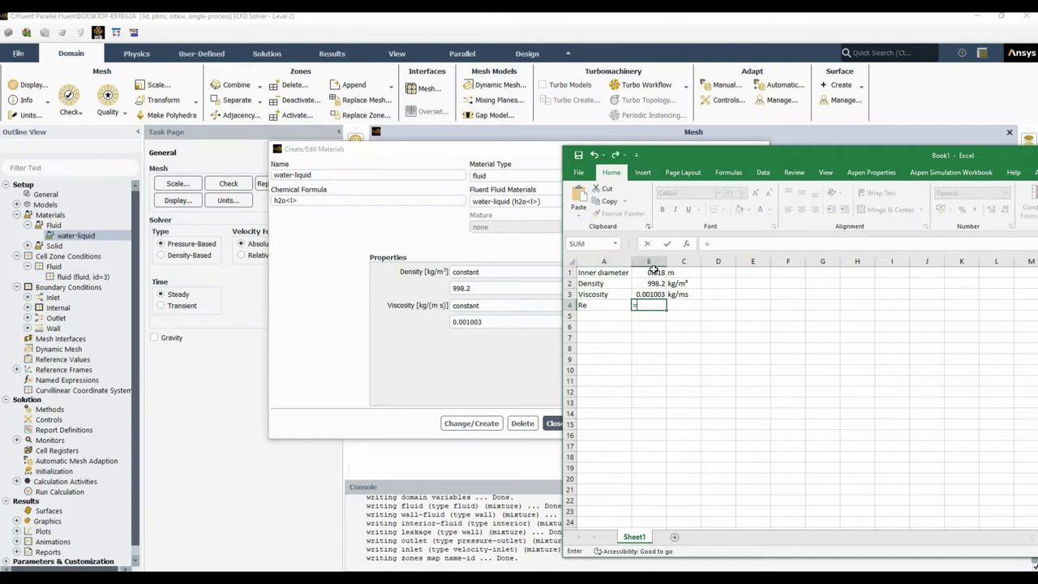
click(649, 273)
text(*)
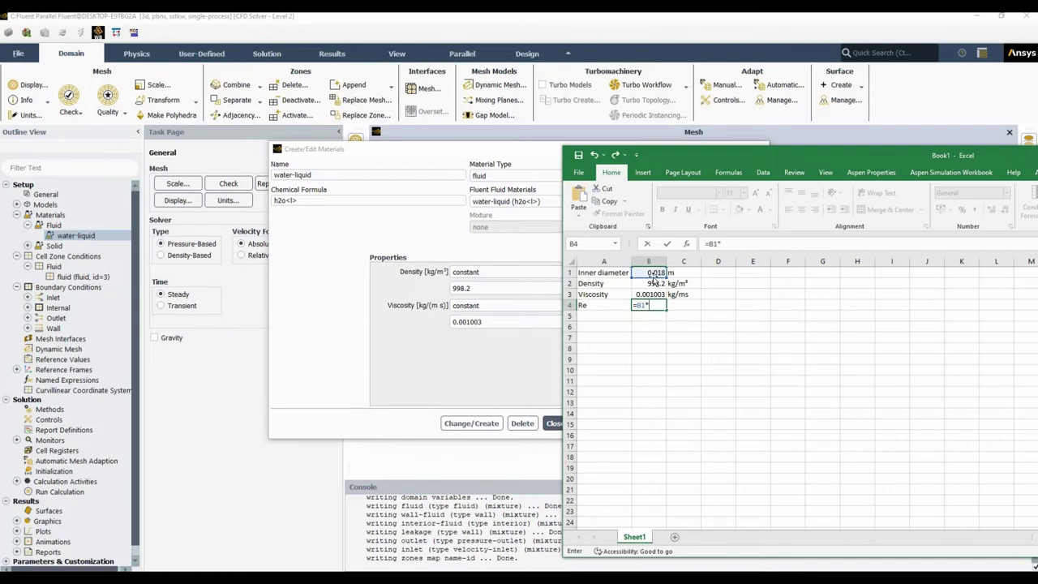
click(641, 283)
text(/)
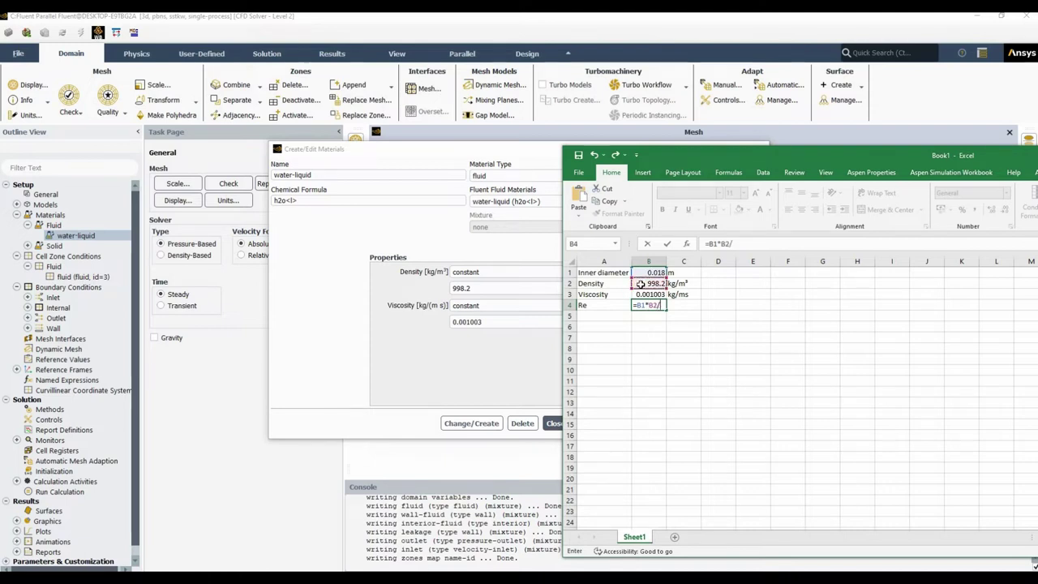
click(653, 295)
key(Return)
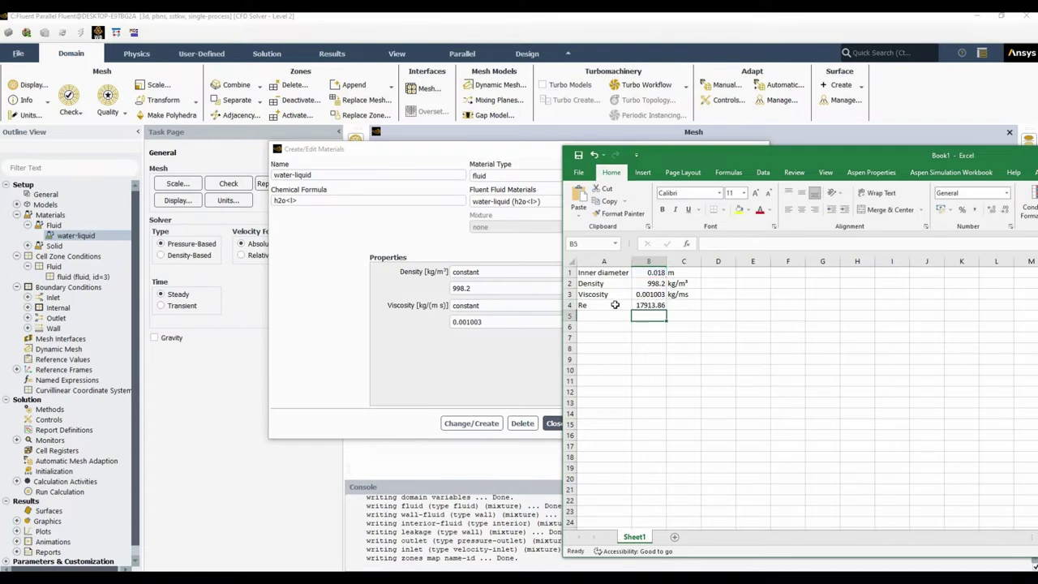
Step: Insert a row above Re and fill it with the label "Velocity", the value 1 and the unit m/s
click(568, 304)
key(ctrl+shift+equal)
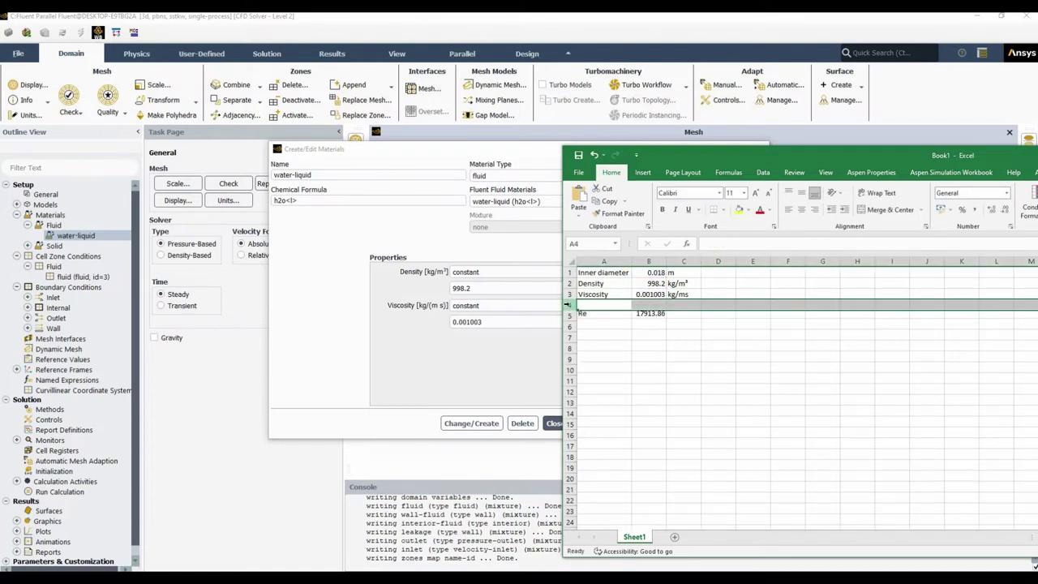
click(604, 305)
text(Ve)
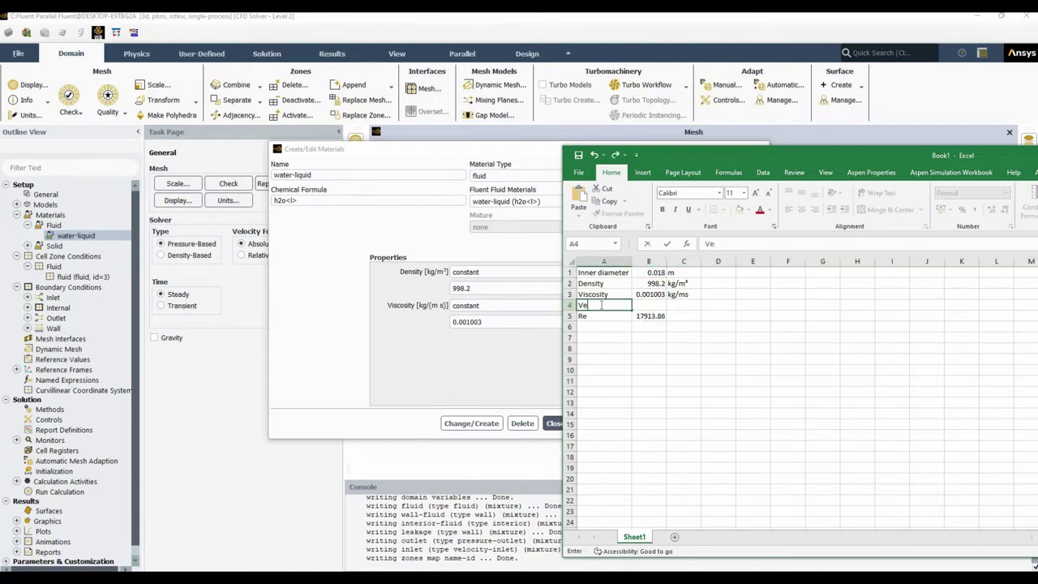
text(locity)
key(Tab)
key(Tab)
text(m/s)
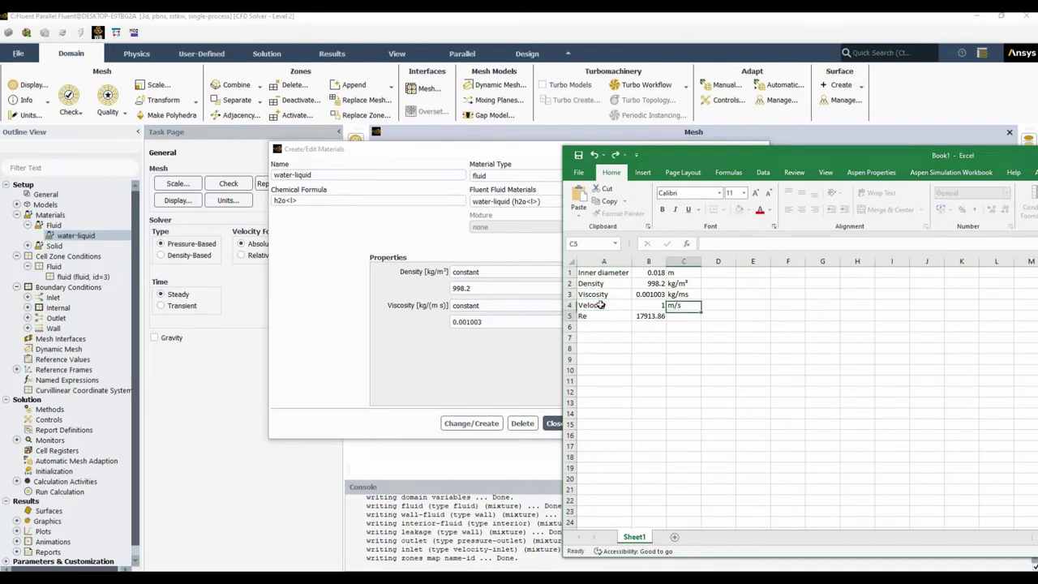
key(Return)
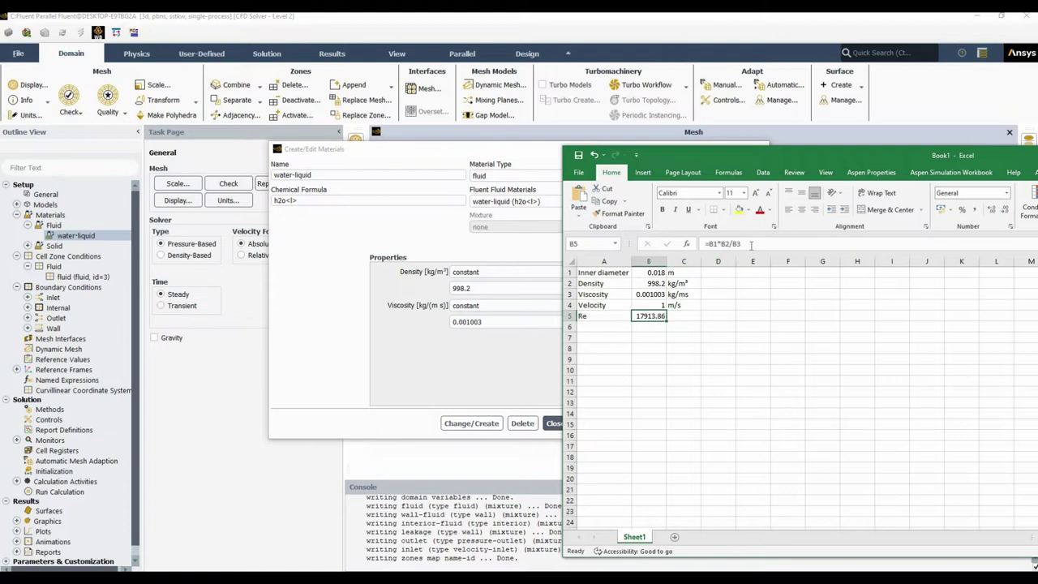
Step: Extend the Re formula in B5 by multiplying it by the velocity in B4
key(F2)
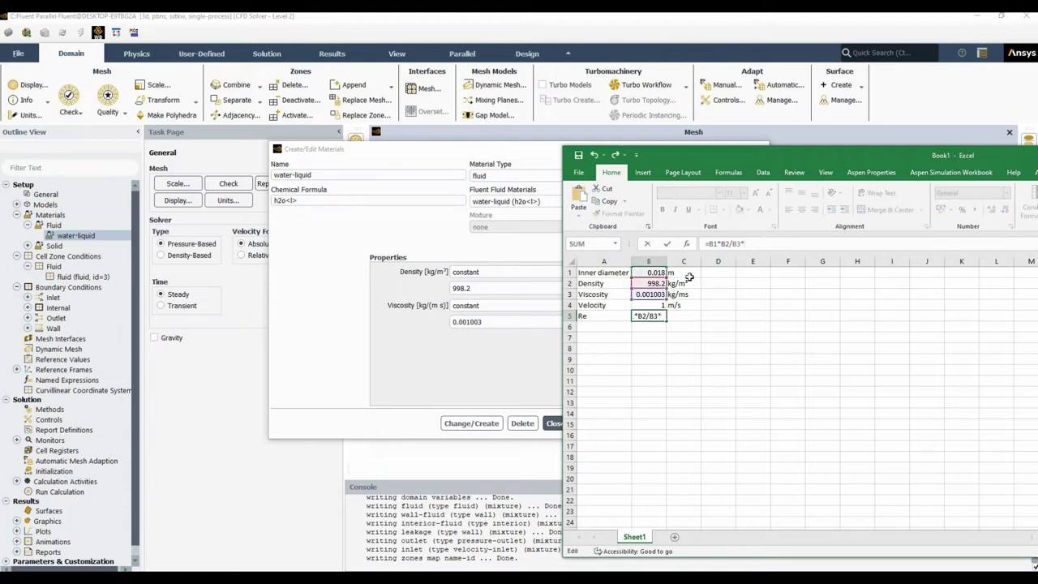
text(*)
click(653, 305)
key(Tab)
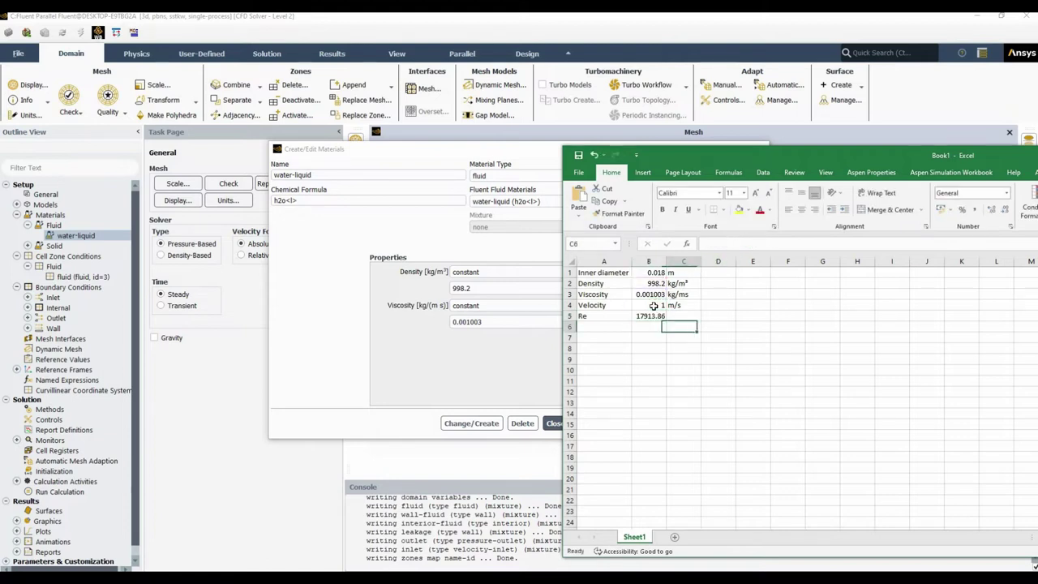
Step: Annotate the Re row with "-->" in D5 and "turbulent flow" in E5
key(Right)
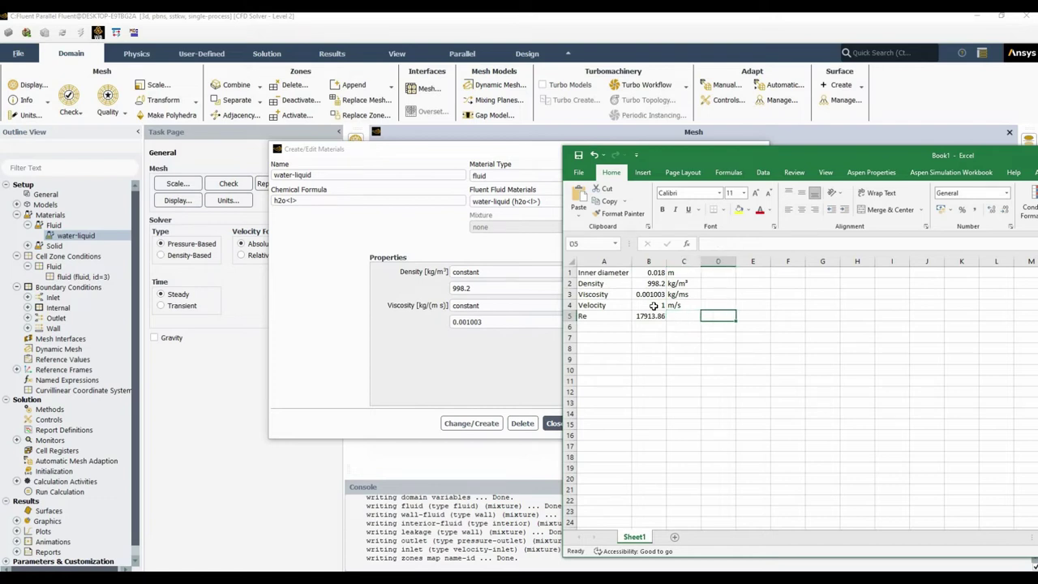
text(=)
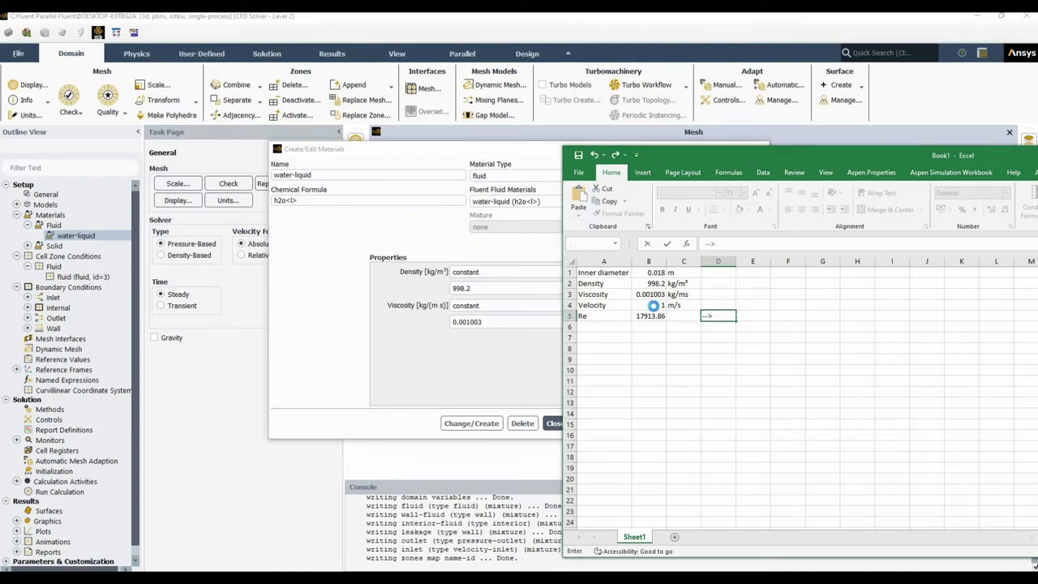
key(Return)
key(Return)
key(Tab)
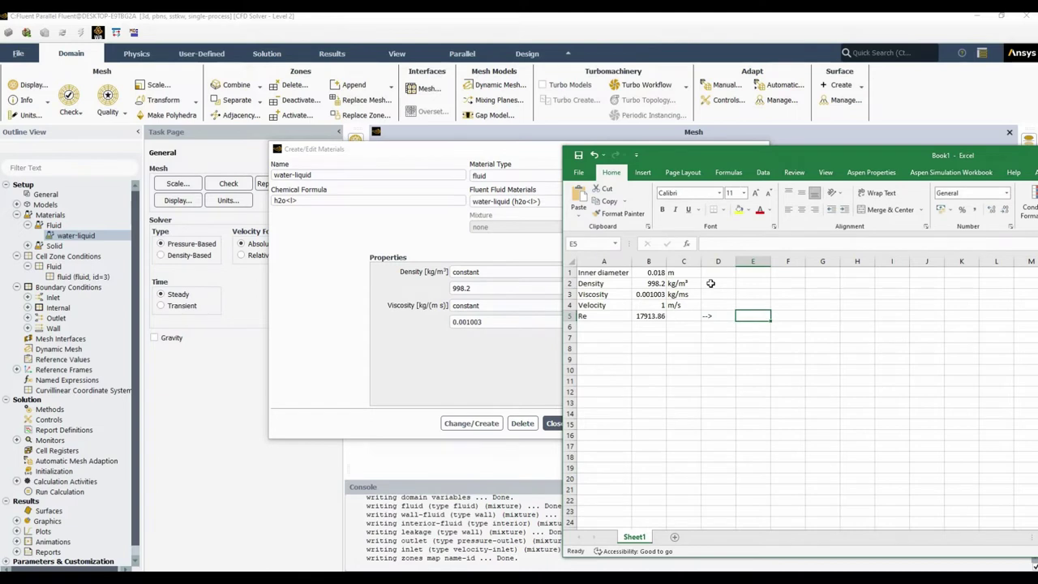
text(t)
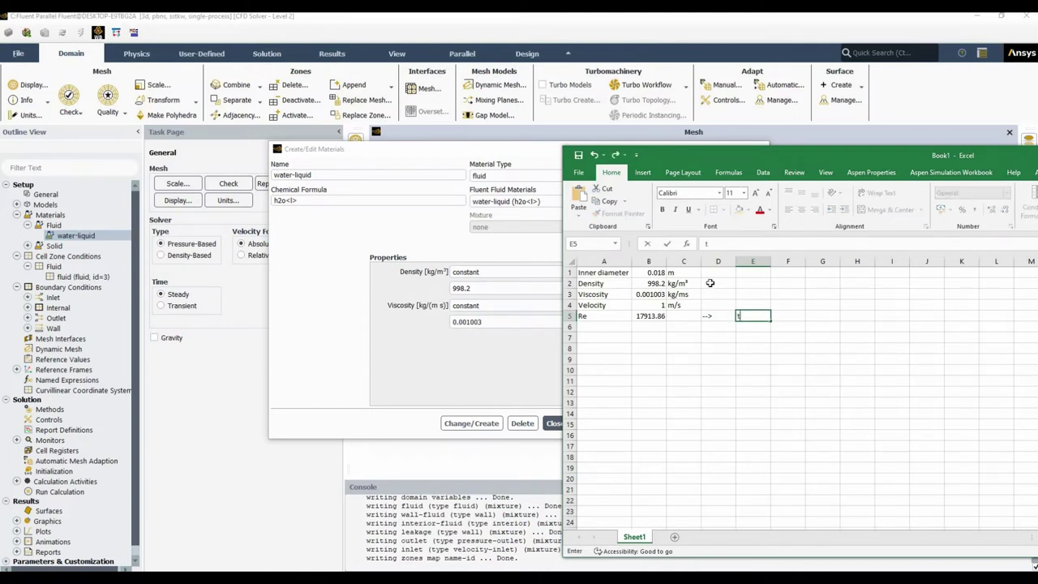
text(urbulent flow)
key(Return)
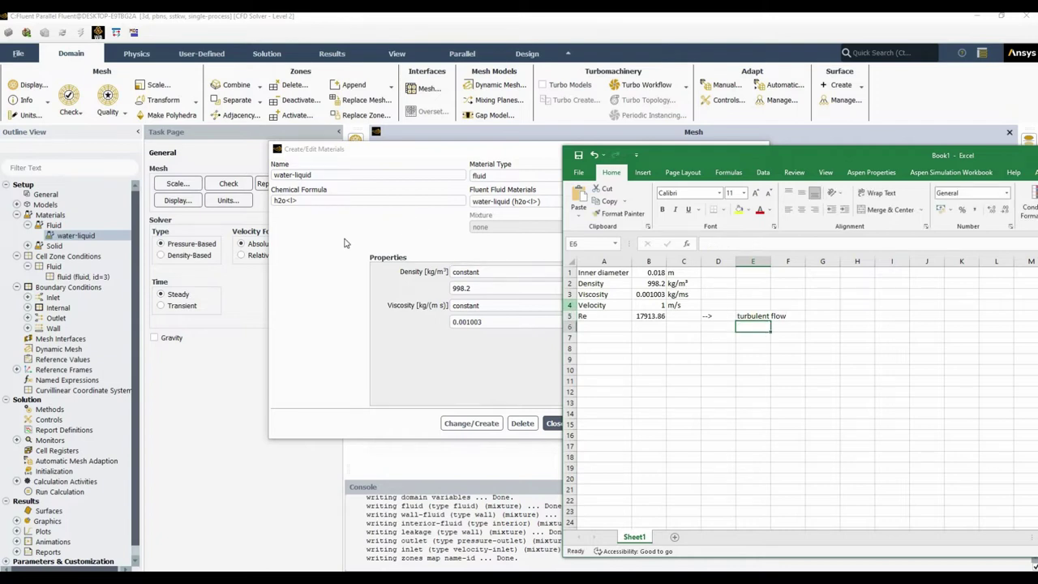
Step: Return to Fluent, close the water-liquid material properties, and set the viscous model to Standard k-epsilon (2 eqn) with Standard Wall Functions
click(344, 242)
click(554, 423)
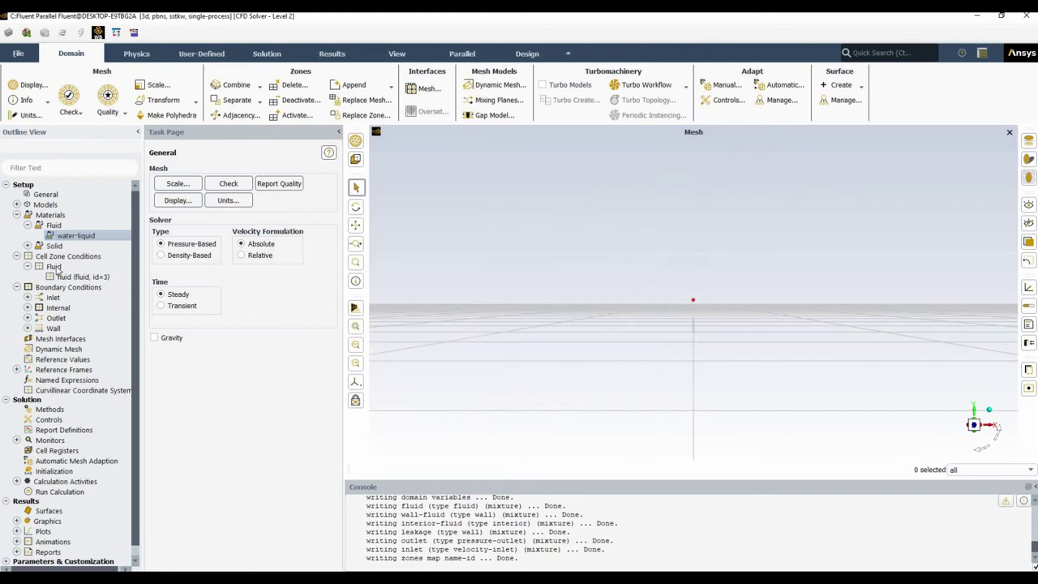
click(16, 204)
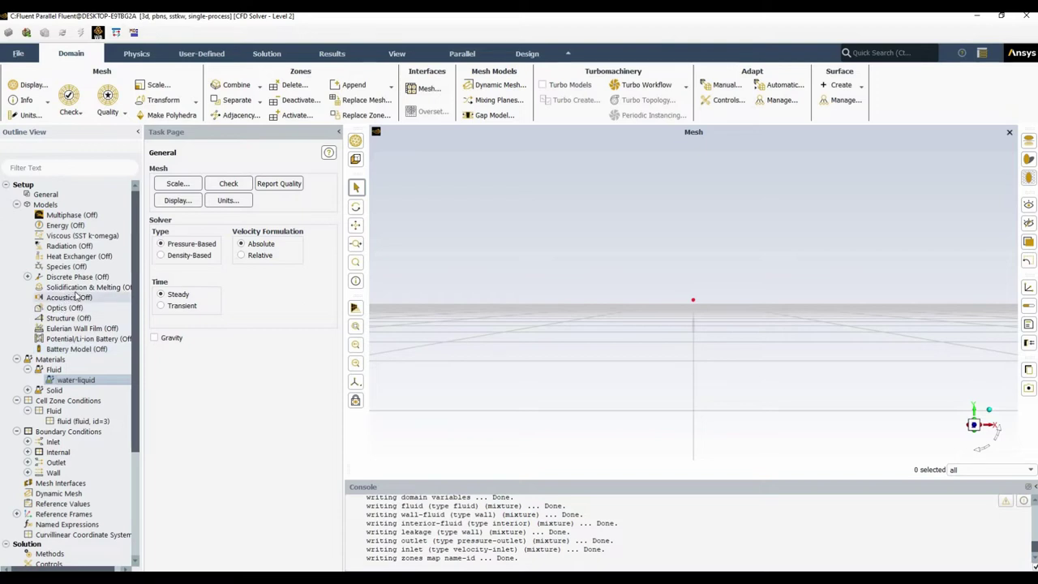
click(68, 237)
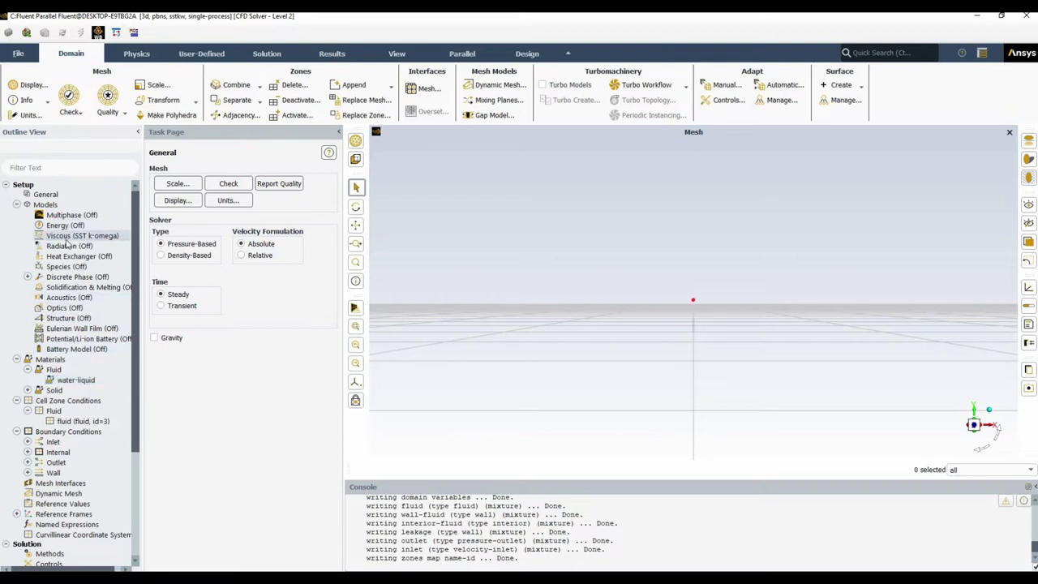
double_click(68, 236)
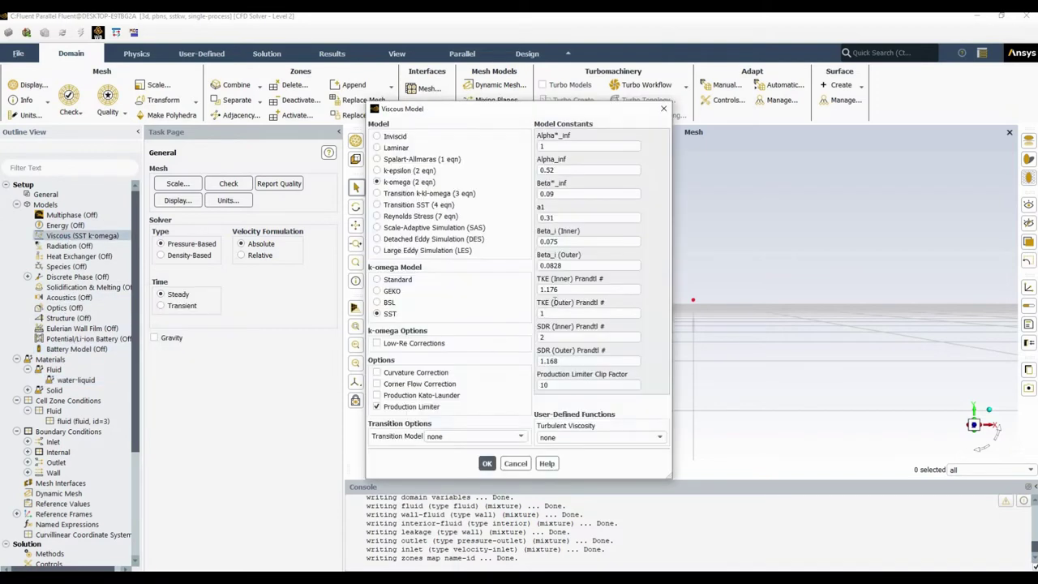
click(392, 173)
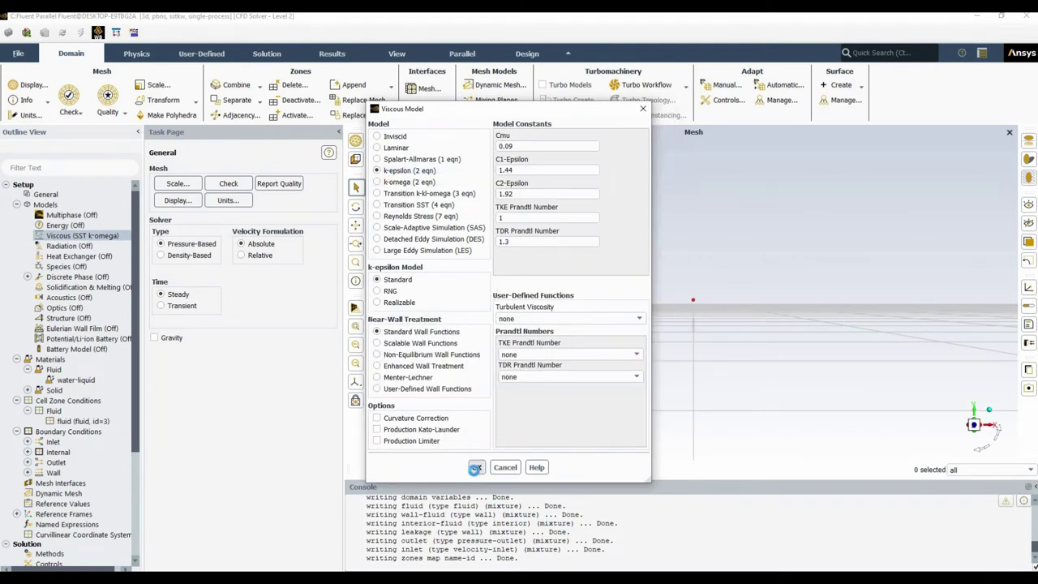
click(475, 467)
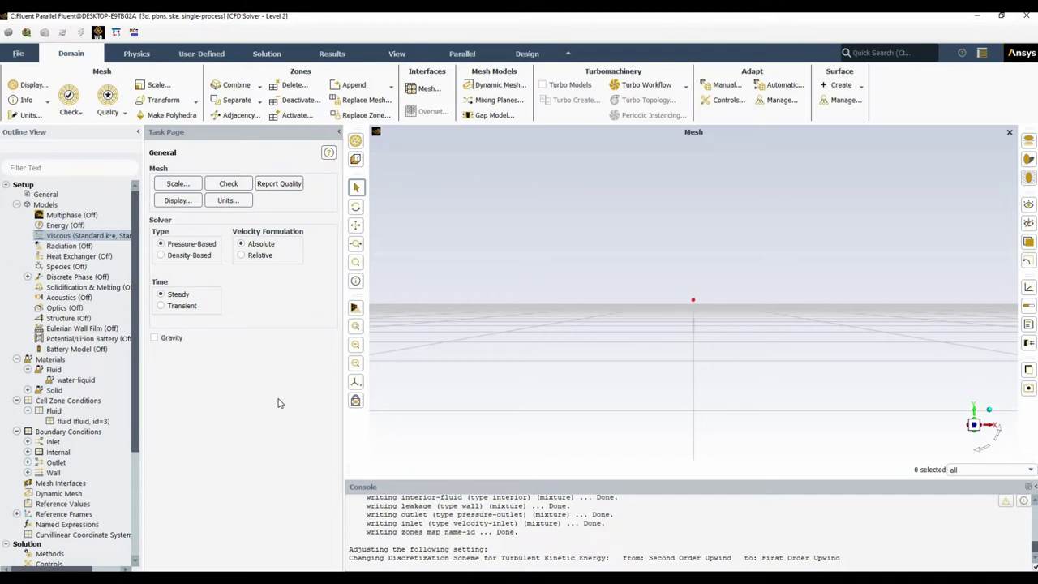
Step: Set the velocity magnitude of the inlet boundary condition to 1 m/s
click(17, 205)
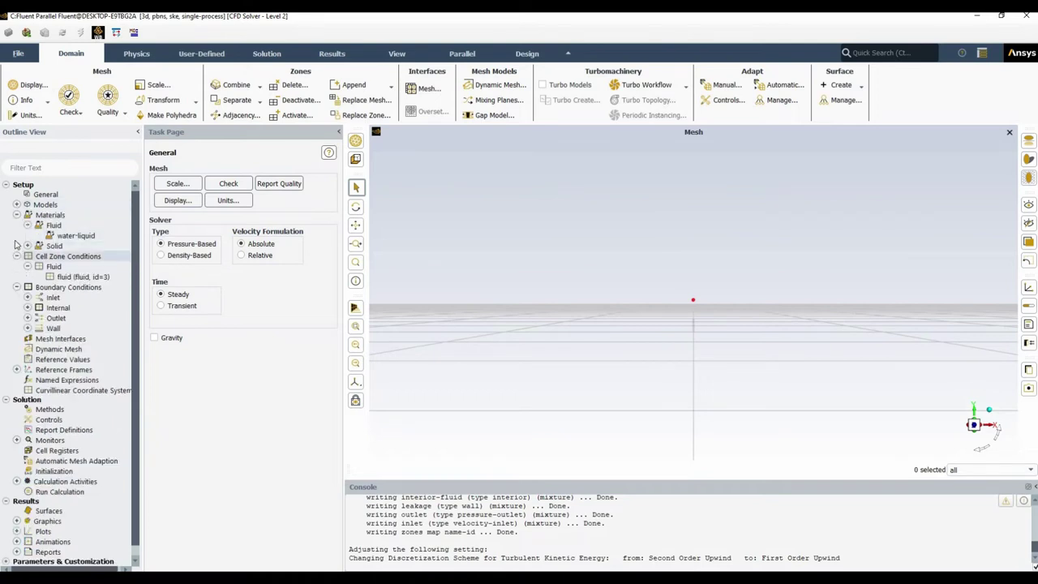
click(17, 215)
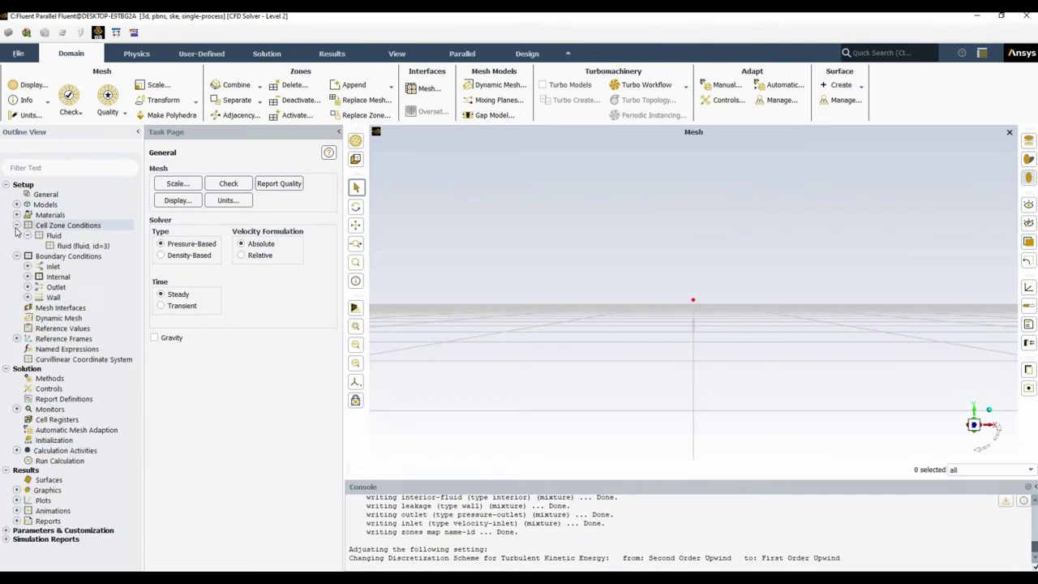
click(17, 226)
click(27, 245)
click(74, 256)
drag(73, 257, 384, 311)
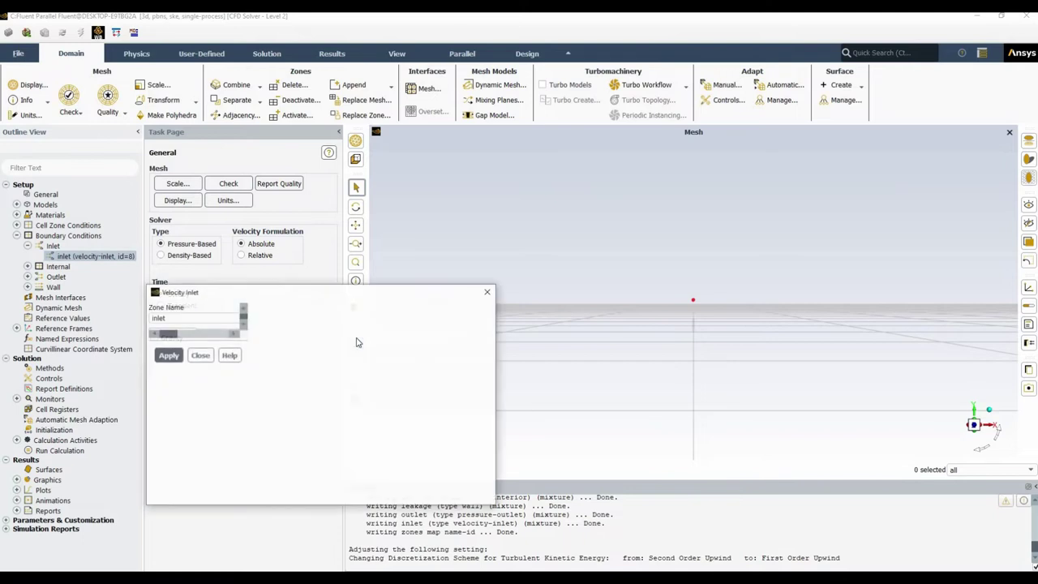
text(1)
click(323, 490)
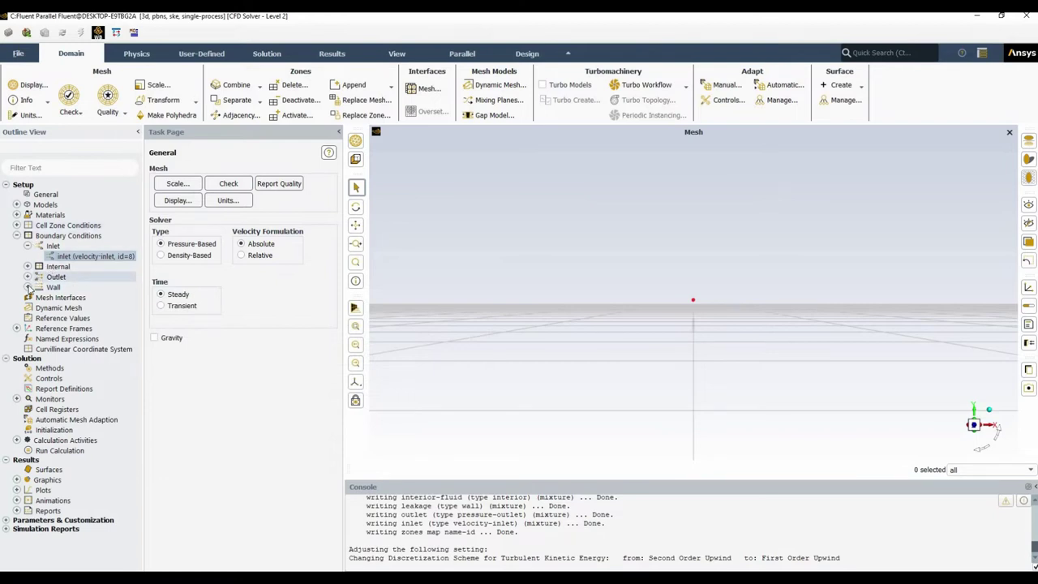
Step: Change the leakage wall's boundary type to outlet-vent, keeping its default settings
click(27, 277)
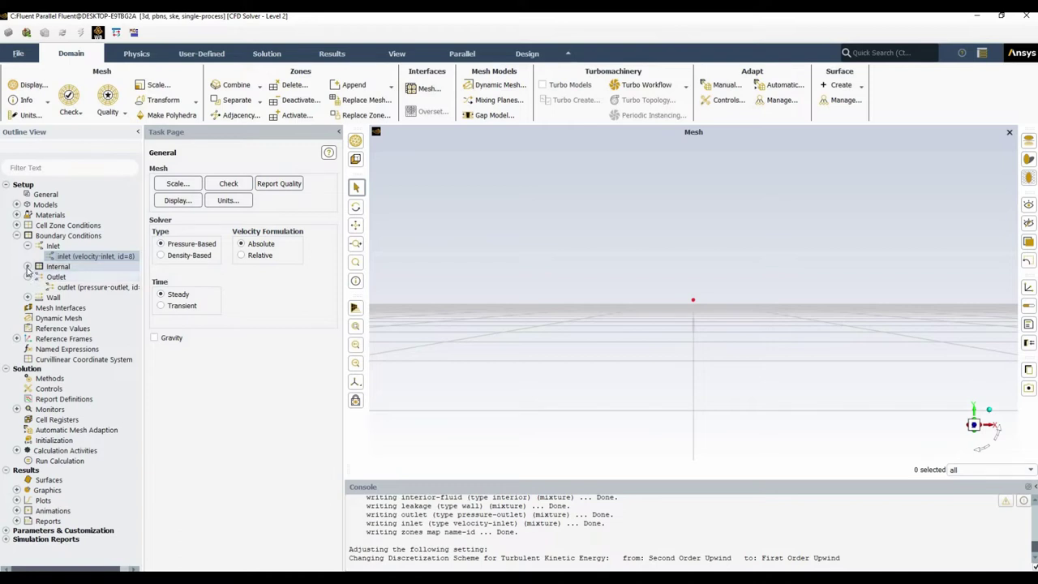
click(28, 266)
click(28, 308)
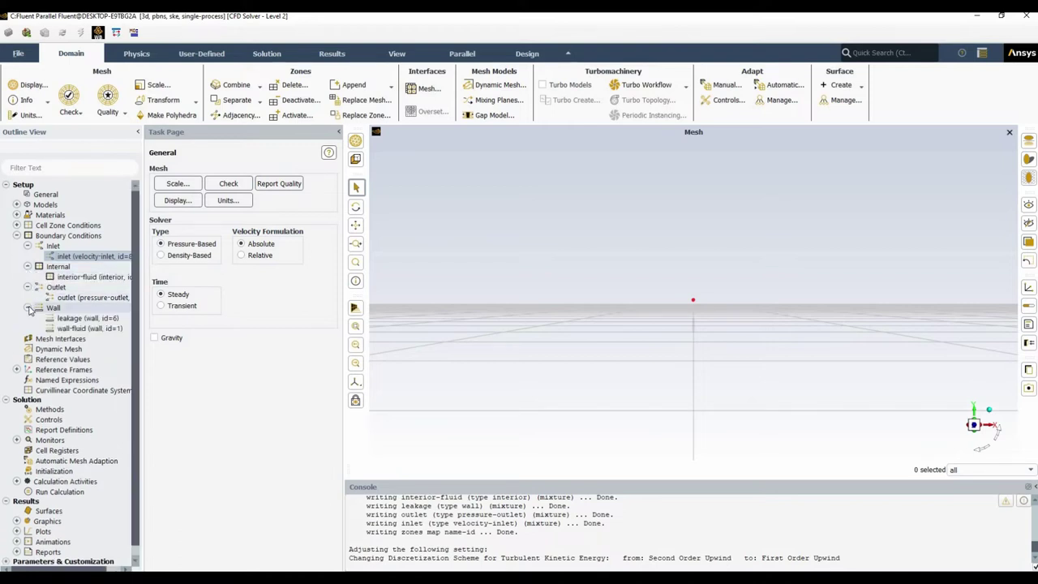
right_click(73, 321)
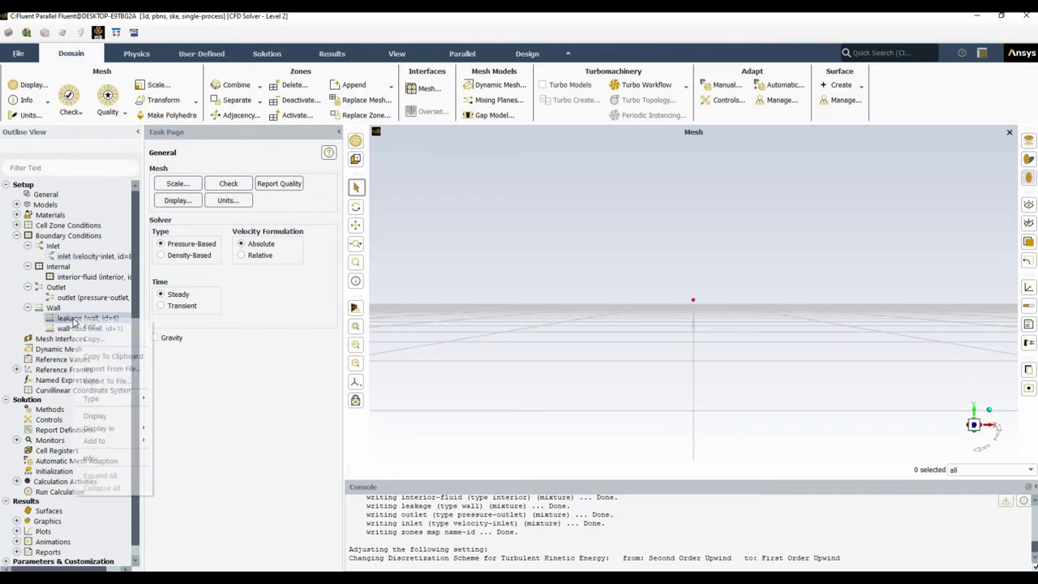
mouse_move(122, 398)
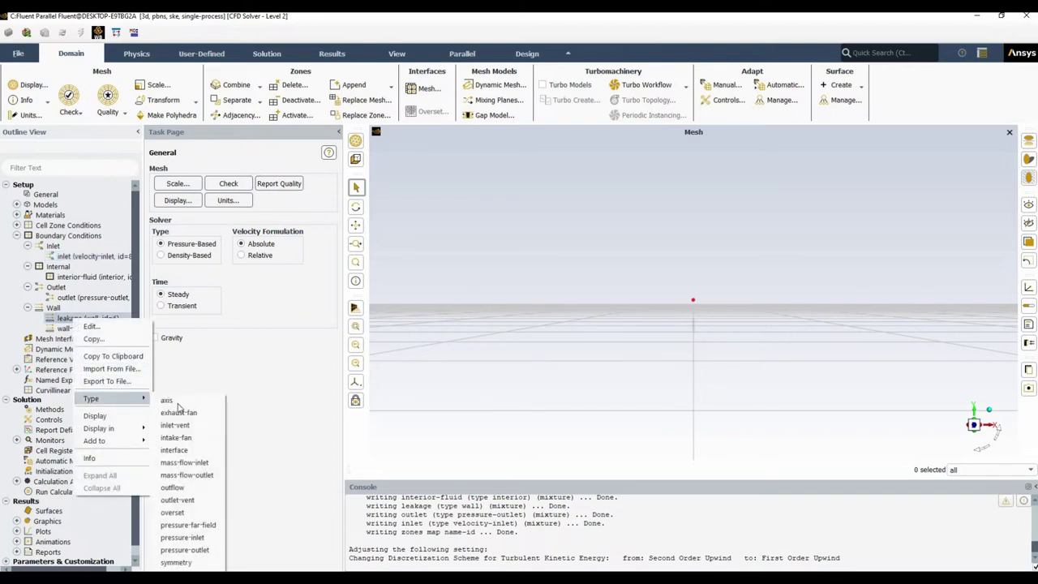
click(177, 500)
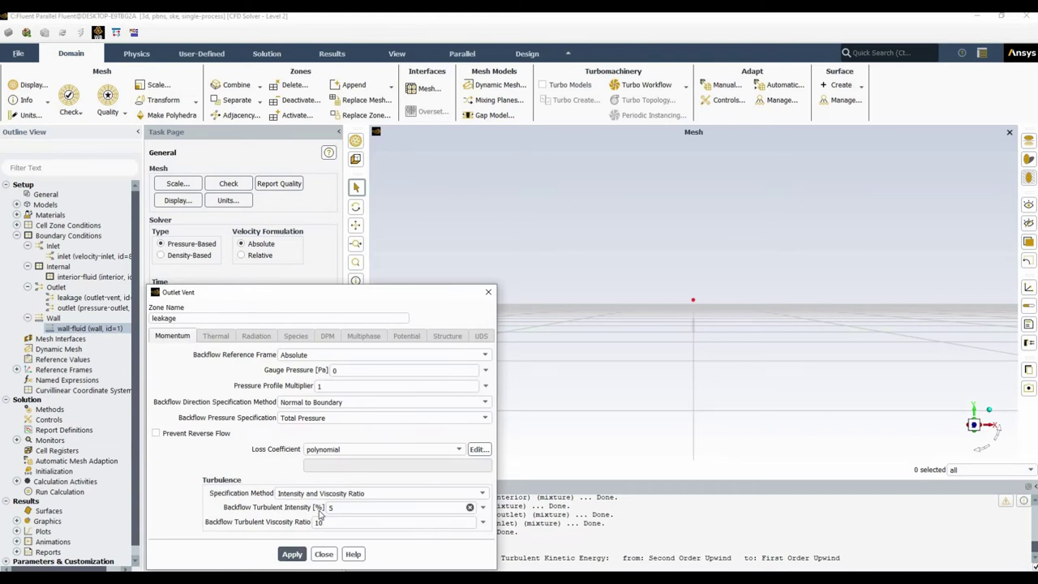
click(324, 555)
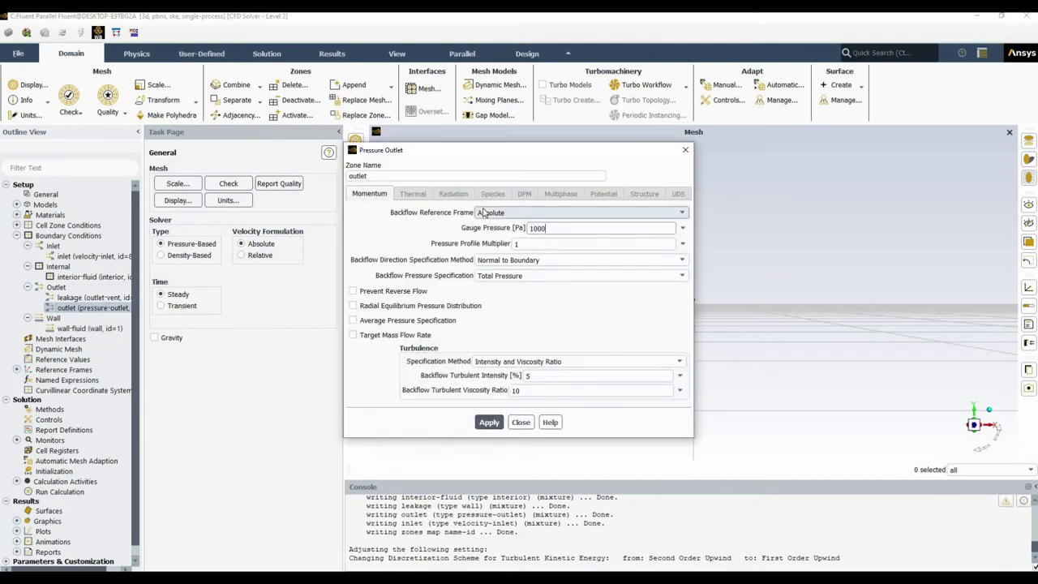
Step: Apply a gauge pressure of 100000 Pa to the outlet pressure boundary and finish with the boundary conditions
click(488, 422)
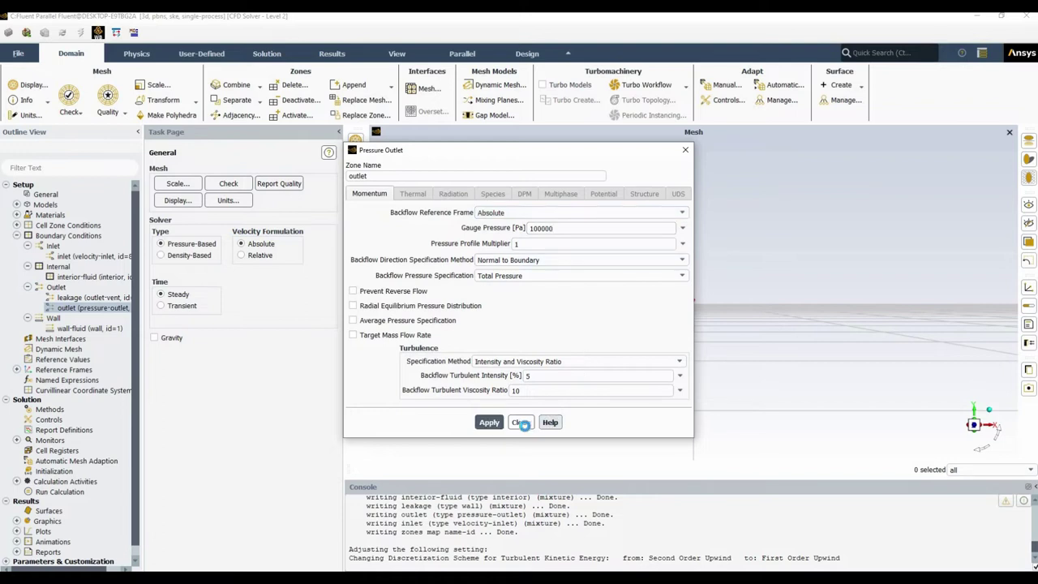
click(521, 423)
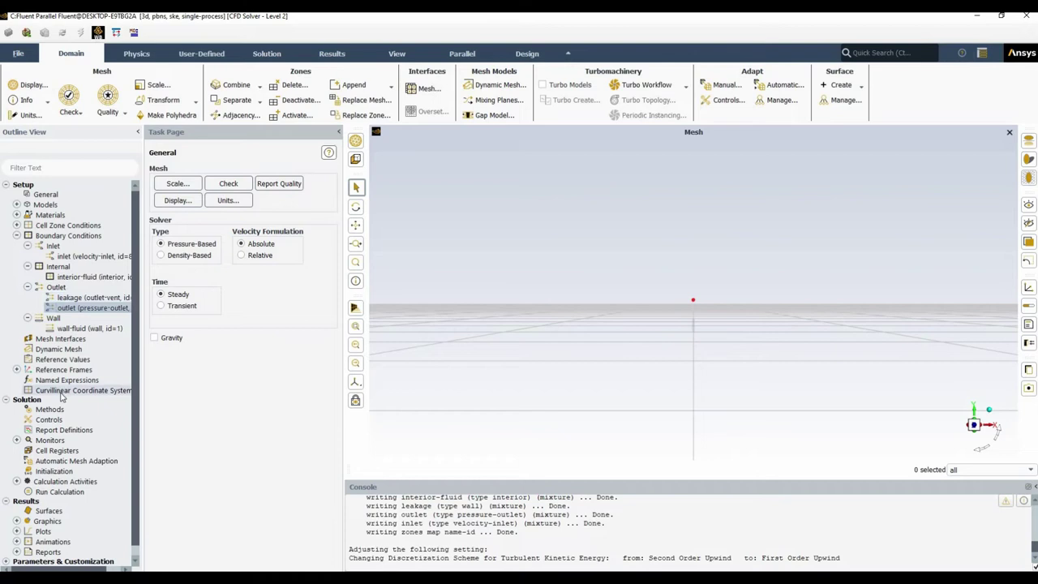
scroll(55, 422, down, 1)
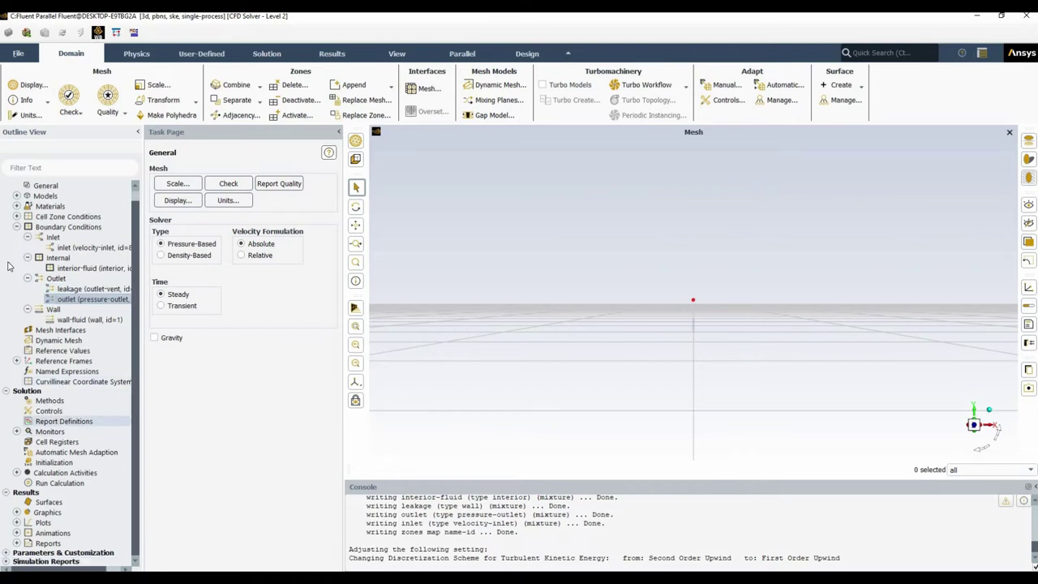
click(16, 227)
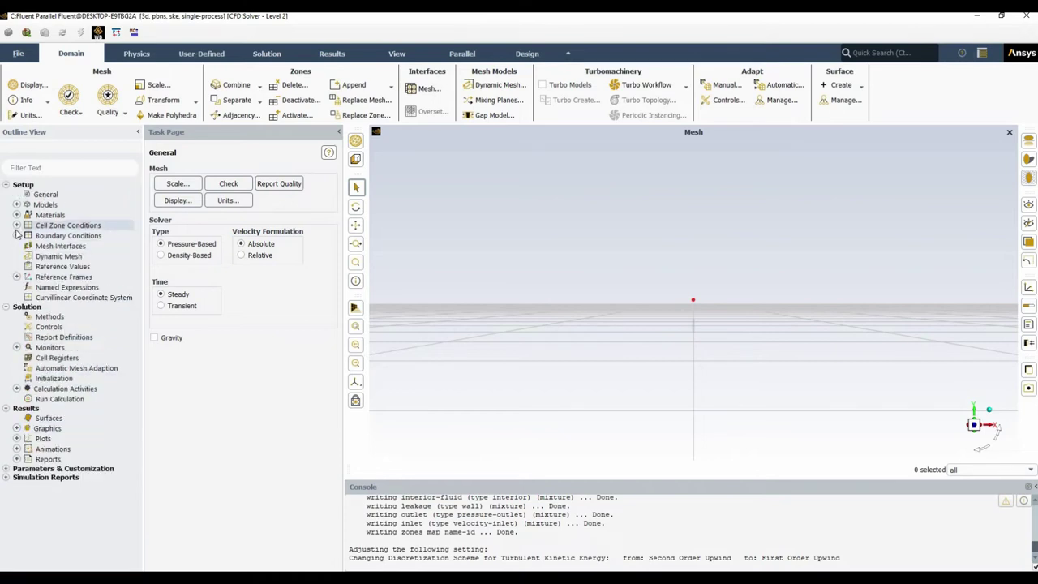
Step: Set the residual monitors' absolute criteria to 0.00001 for continuity, x-, y- and z-velocity, k and epsilon
click(64, 336)
click(16, 346)
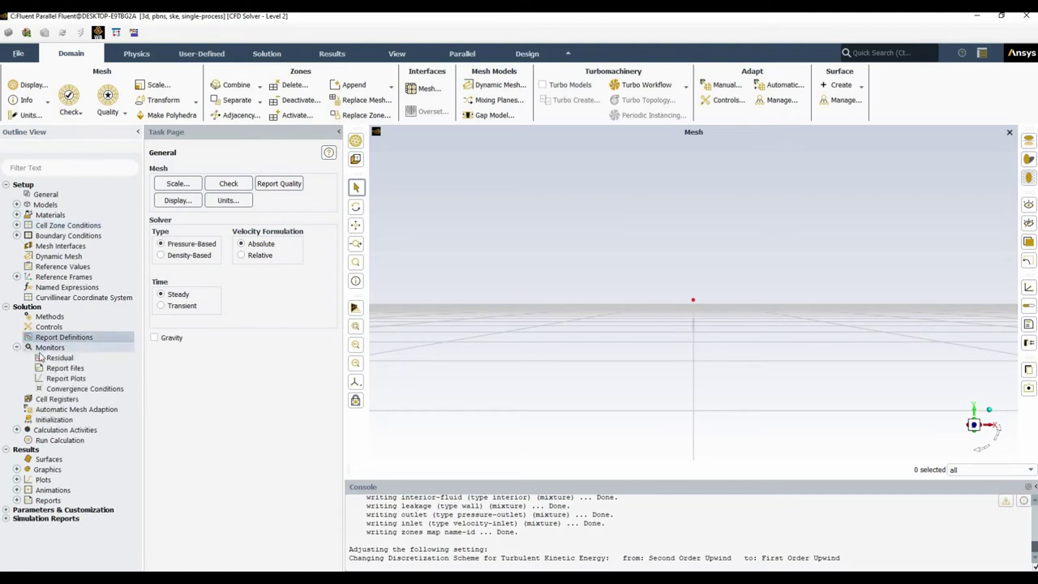
double_click(60, 358)
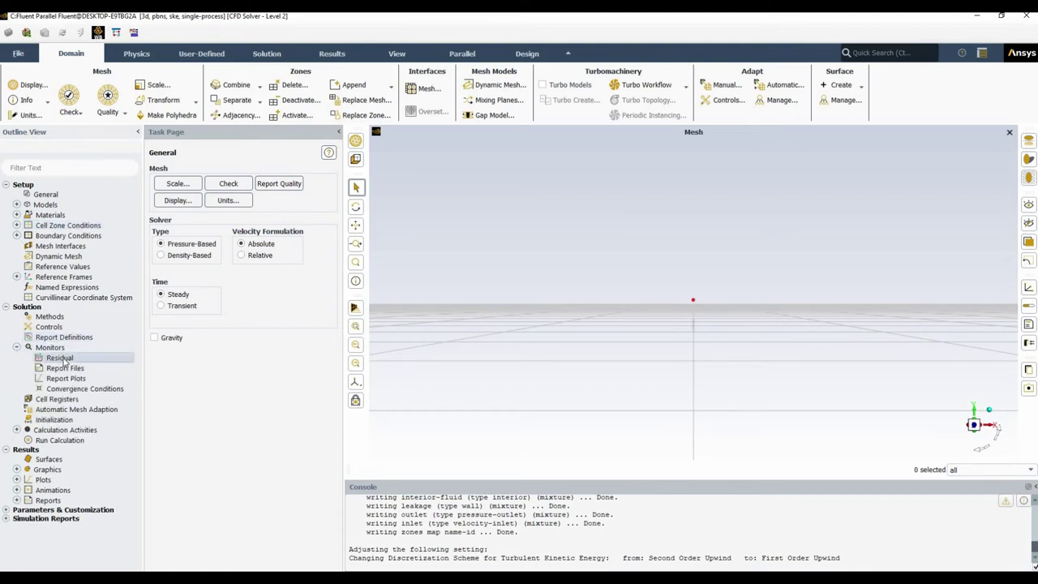
click(429, 336)
text(00)
click(429, 350)
text(00)
click(429, 365)
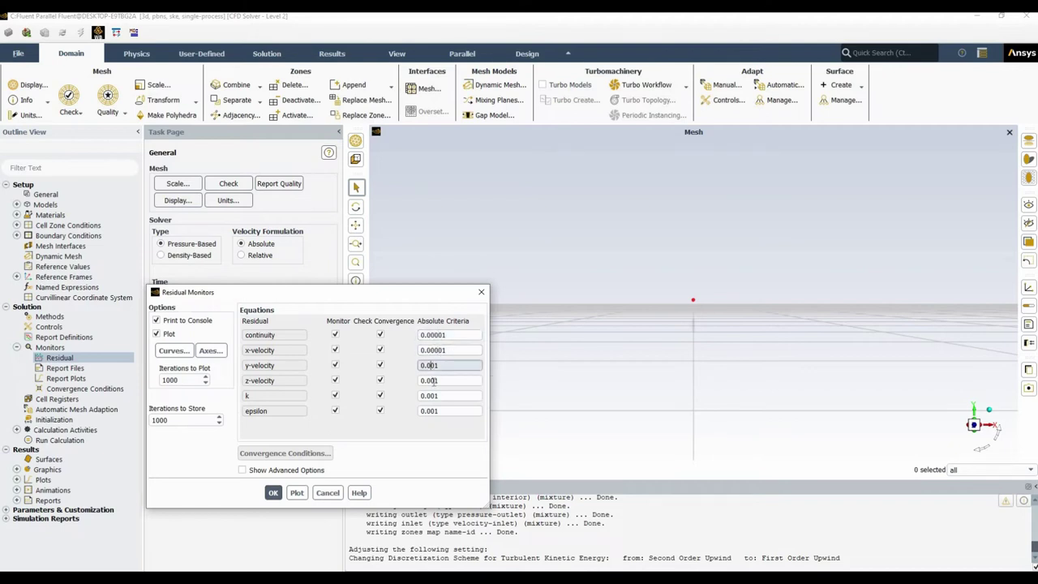
text(00)
click(429, 380)
text(00)
click(432, 396)
text(00)
click(430, 410)
text(00)
click(273, 493)
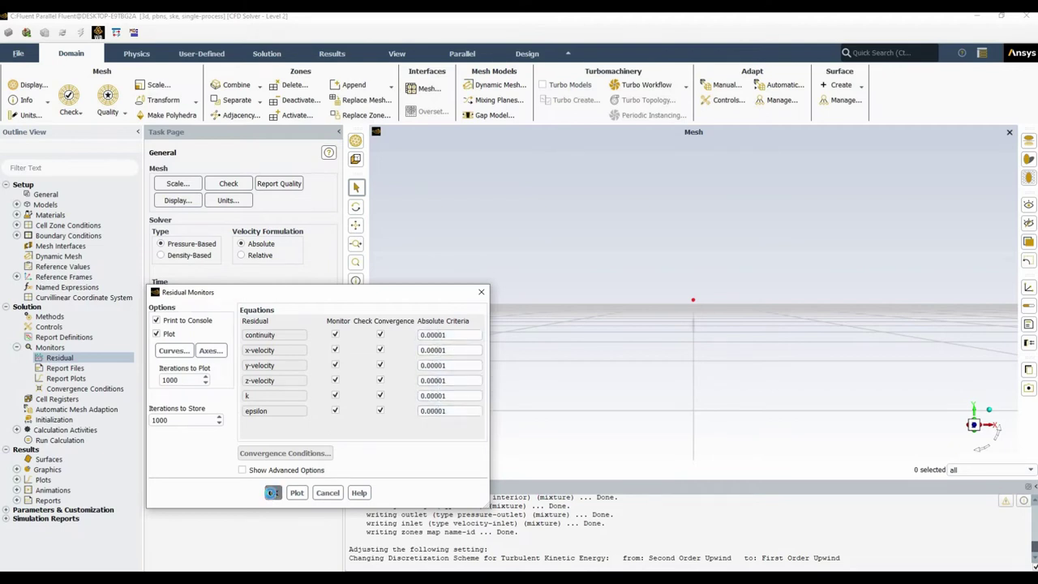
Step: Initialize the solution with hybrid initialization and start a calculation of 1000 iterations
click(52, 419)
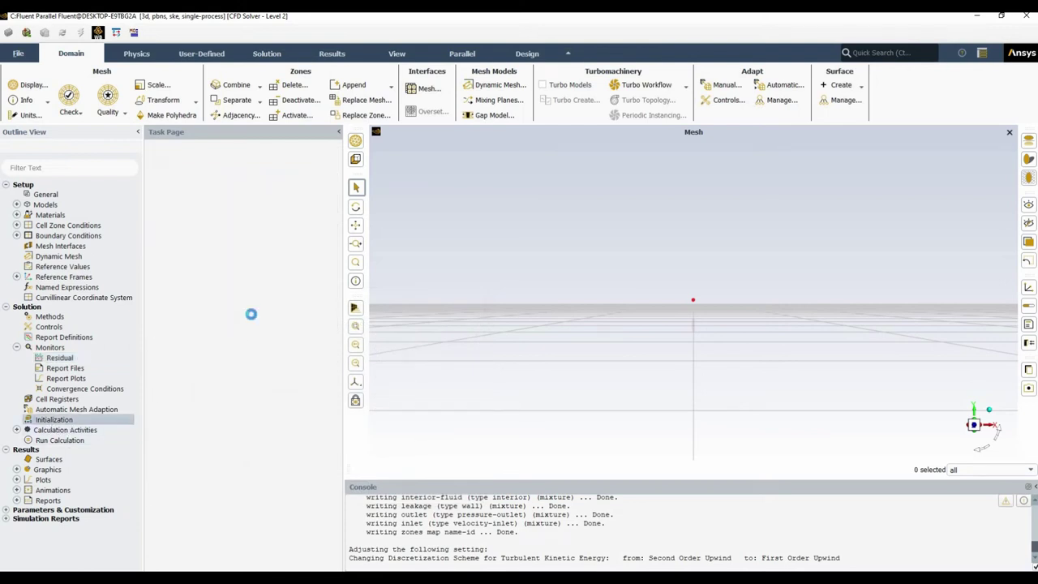
click(223, 213)
click(59, 440)
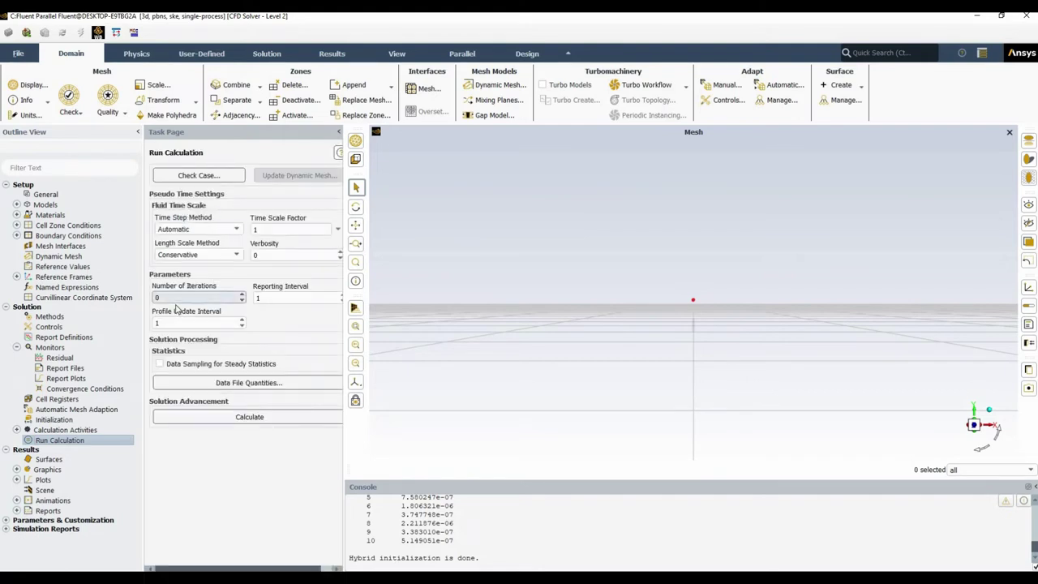
text(000)
click(253, 416)
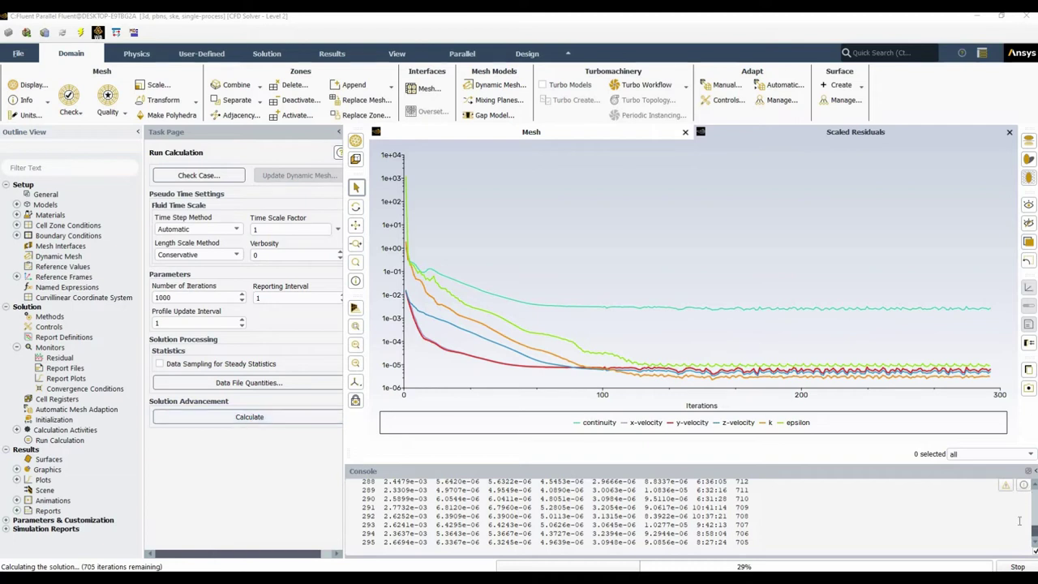
Step: Interrupt the running calculation at about 296 iterations and acknowledge its completion
click(1019, 566)
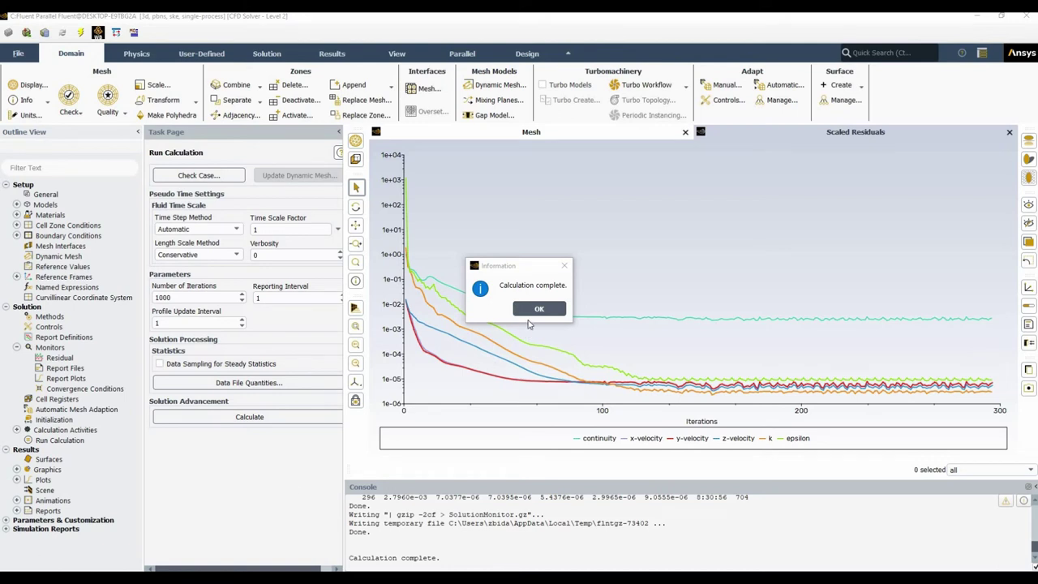
click(538, 310)
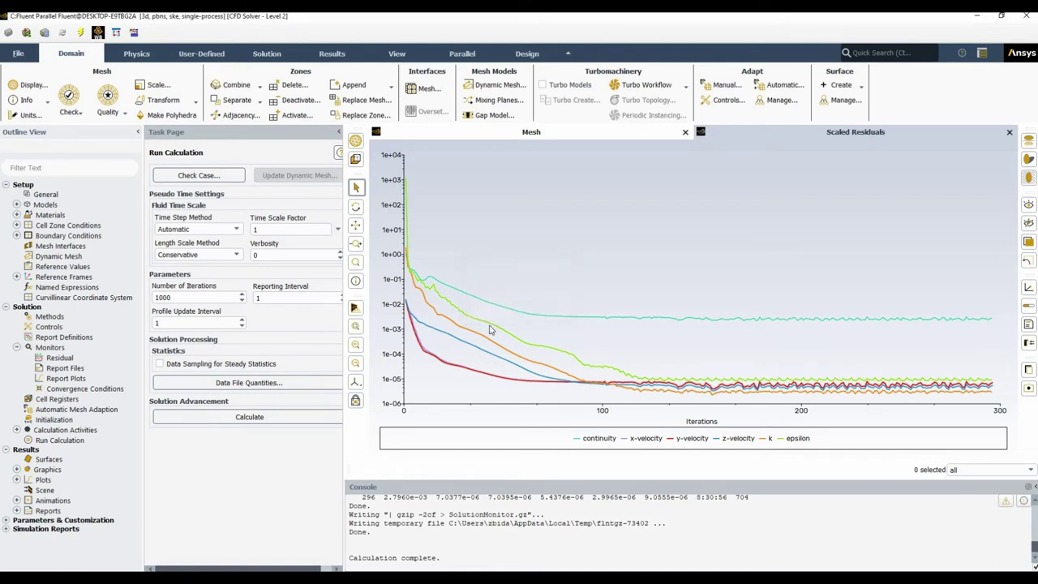
Step: Start a new solution XY plot and set its plot direction to X 0, Y 0, Z 1
double_click(27, 484)
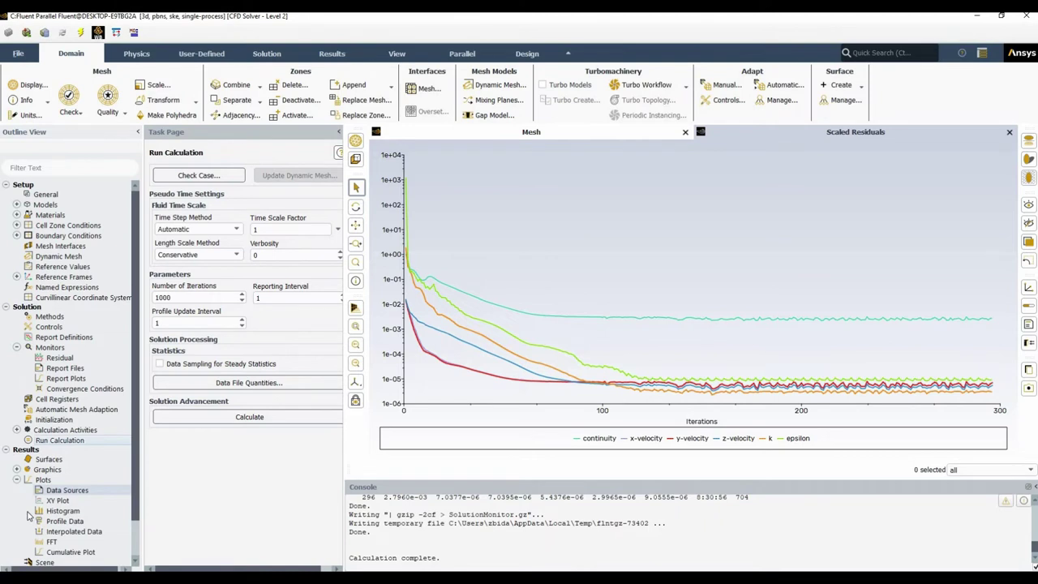
scroll(68, 506, down, 1)
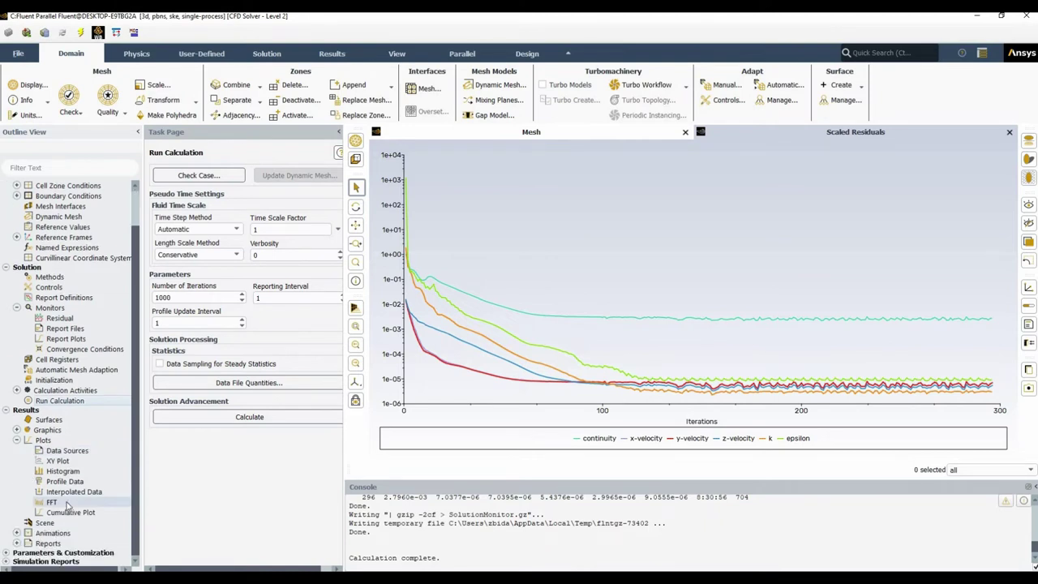
click(58, 461)
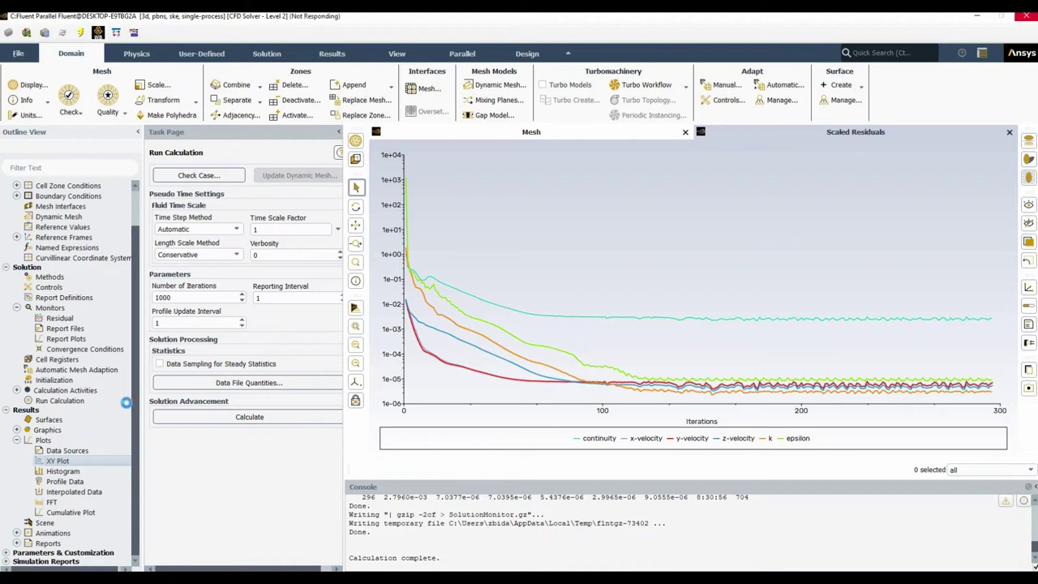
click(322, 342)
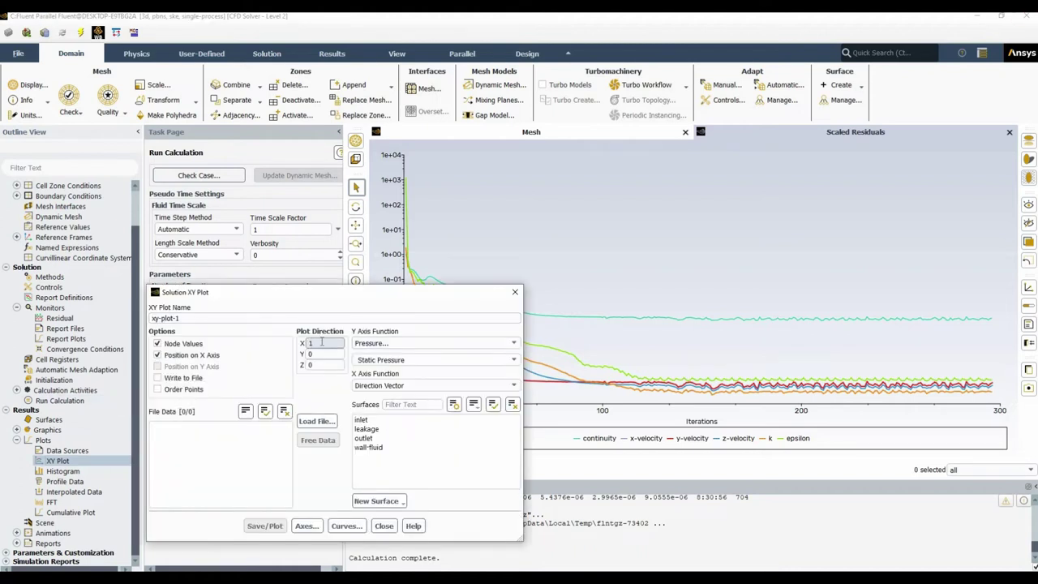
text(0)
key(Tab)
key(Tab)
text(1)
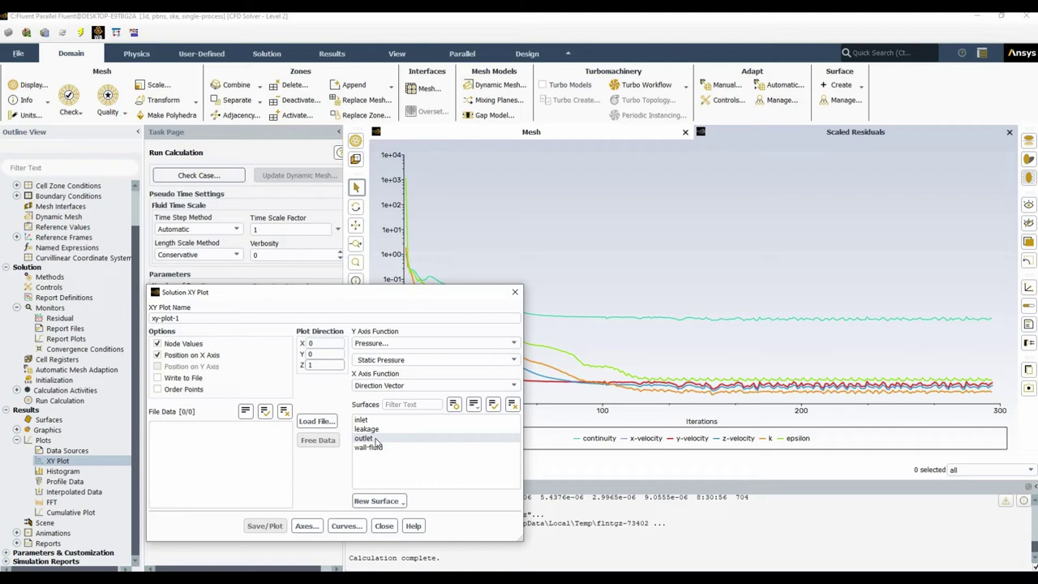
Step: Create a line surface from the origin to z1 = 2.5 m and plot the static pressure along it
click(403, 501)
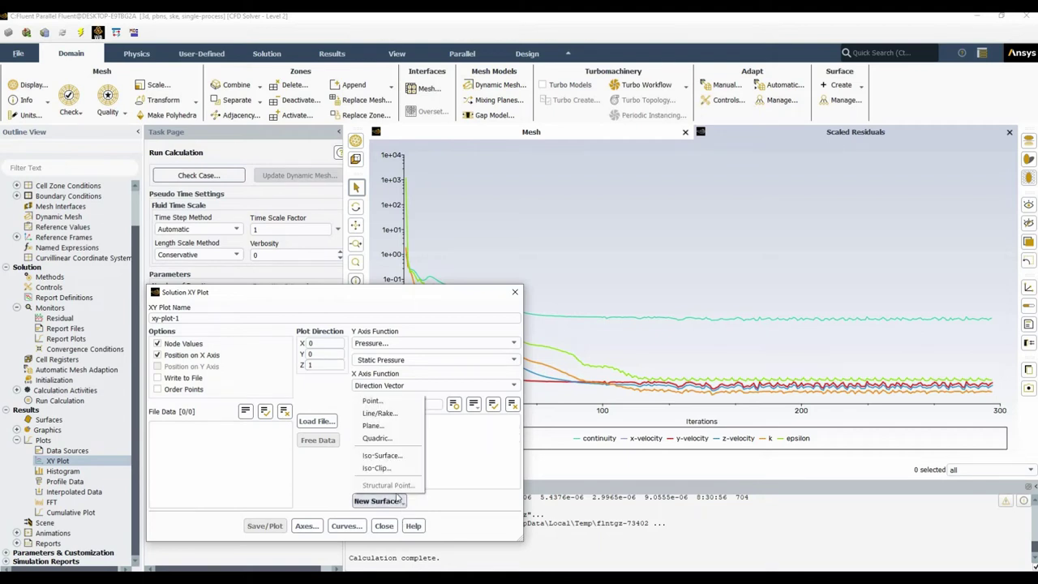
click(383, 415)
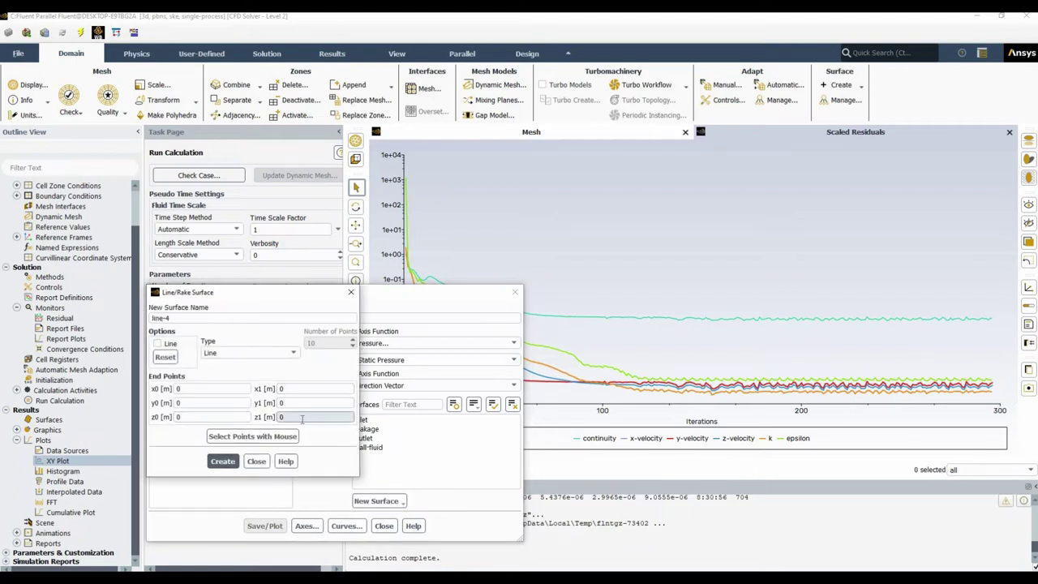
double_click(305, 417)
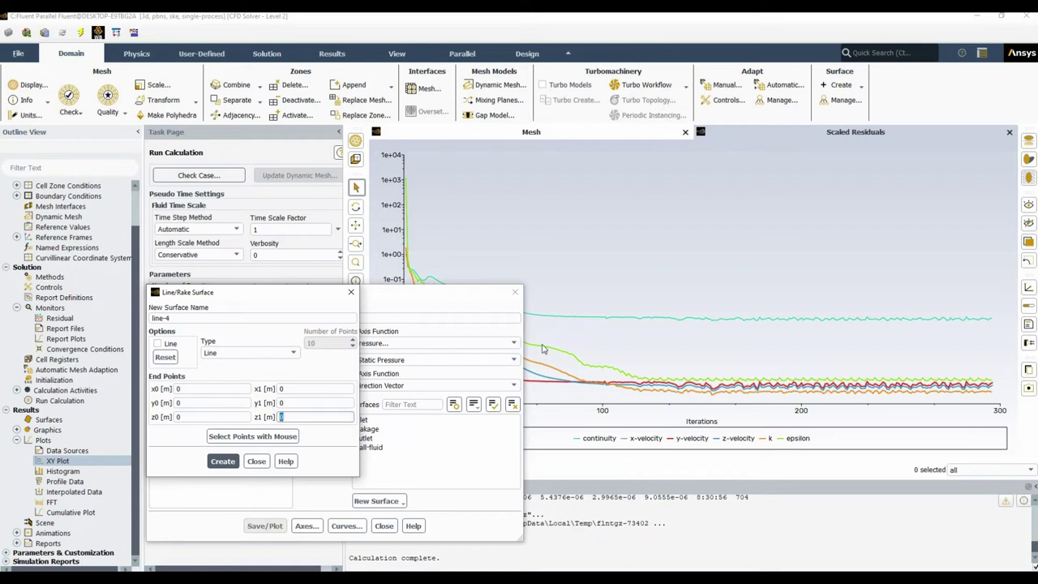
mouse_move(565, 311)
text(2.5)
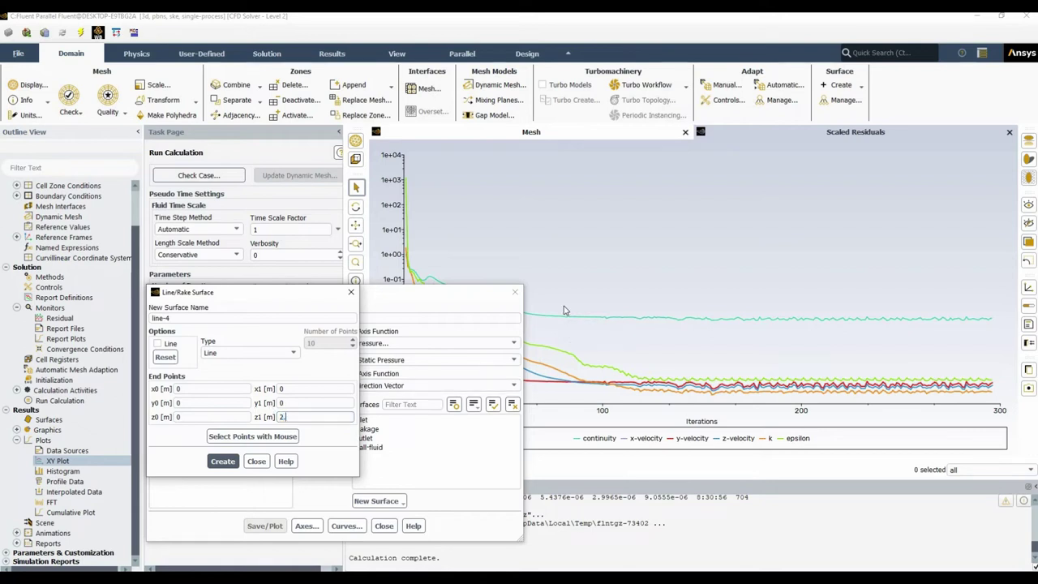
click(222, 462)
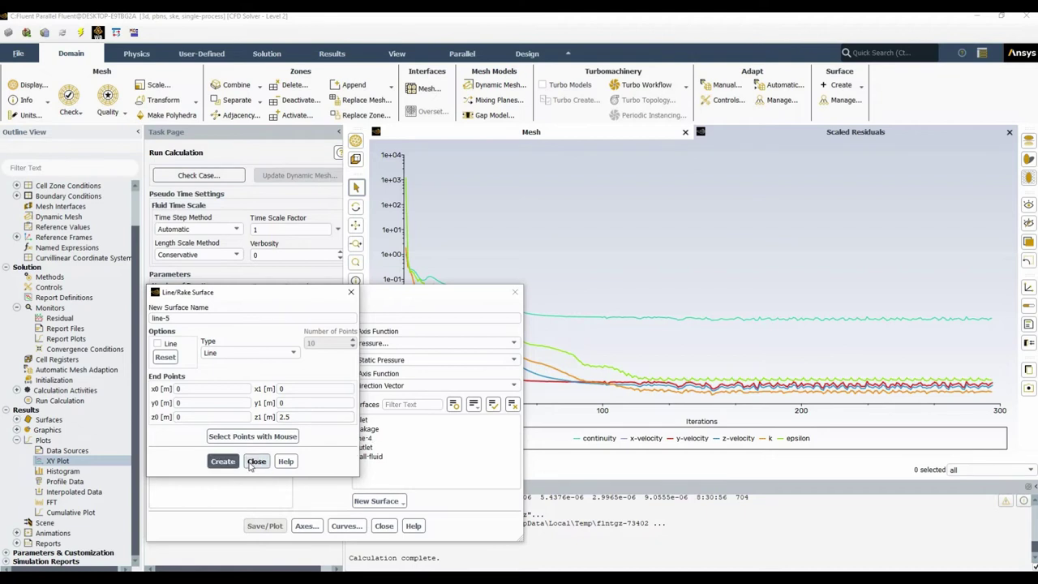
click(257, 462)
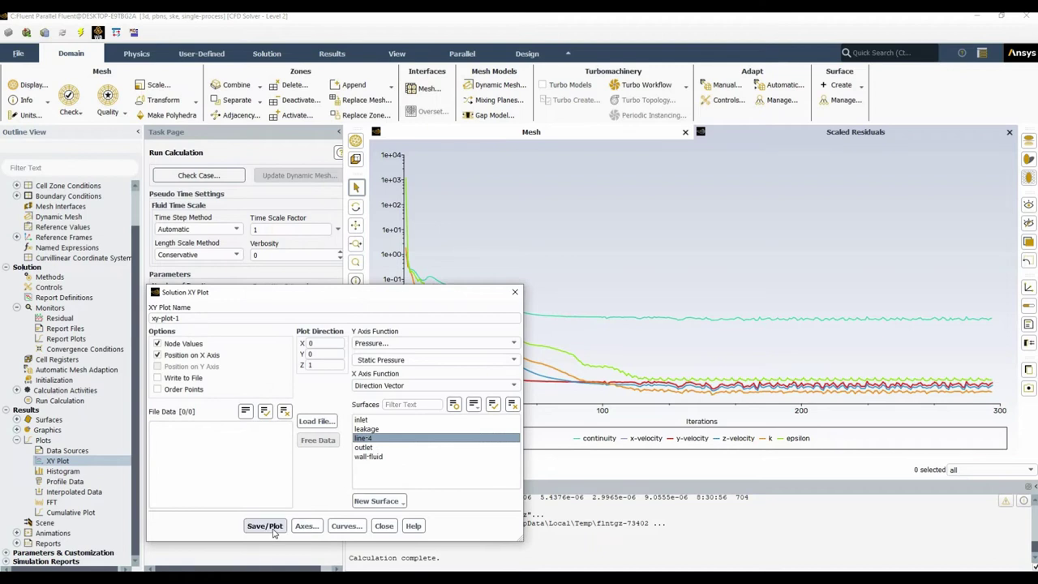
click(274, 527)
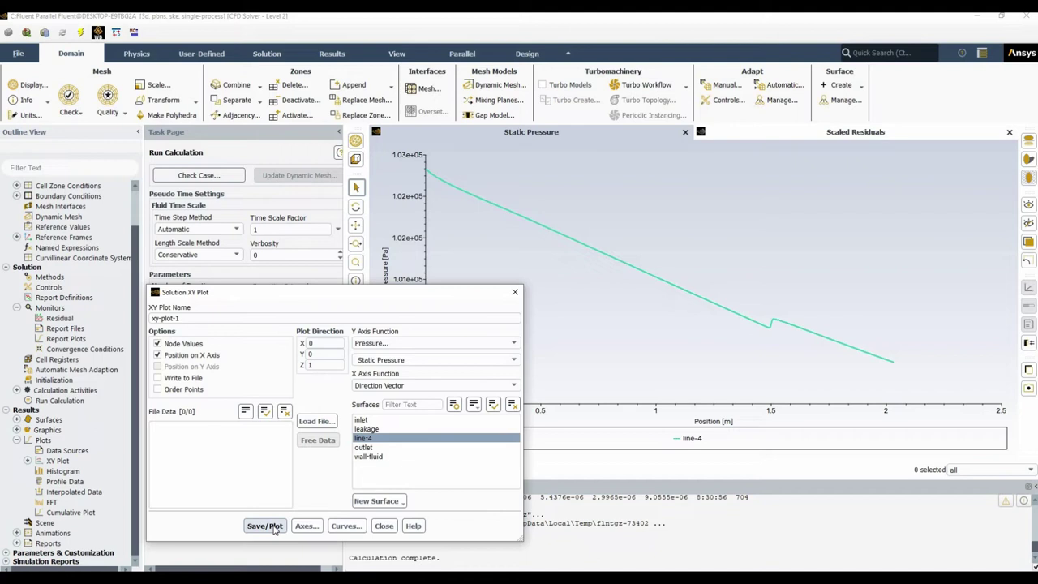
Step: Change the saved XY plot to show velocity magnitude along line-4, and close the plot settings
click(384, 526)
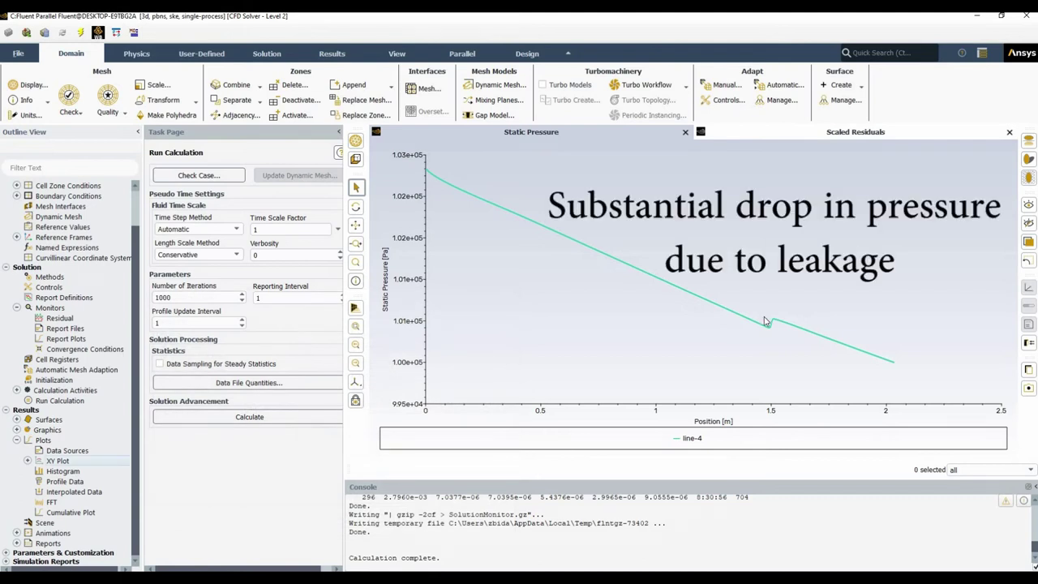
mouse_move(742, 349)
click(28, 460)
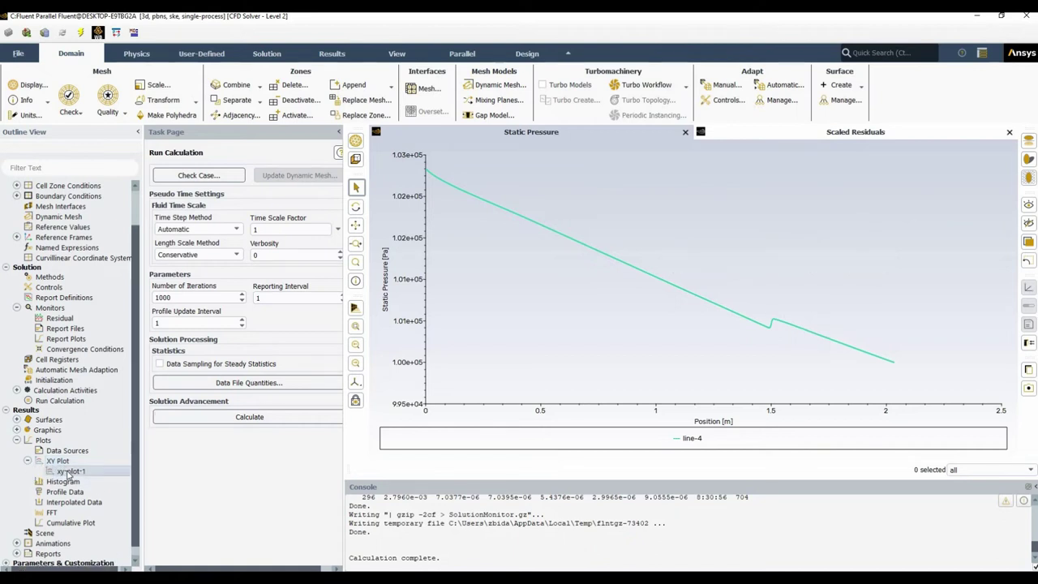
double_click(69, 472)
click(423, 342)
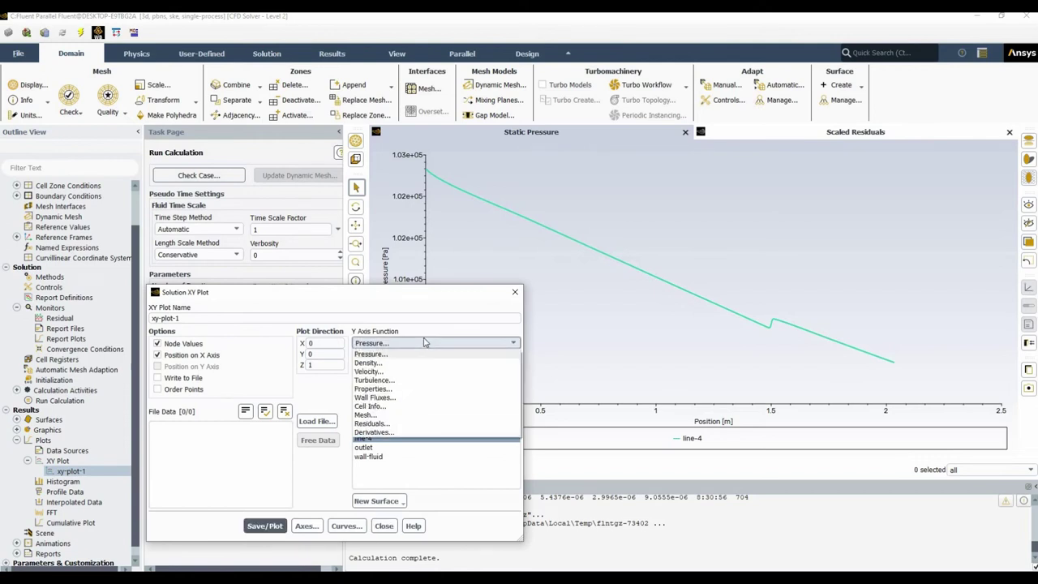
click(368, 371)
click(268, 525)
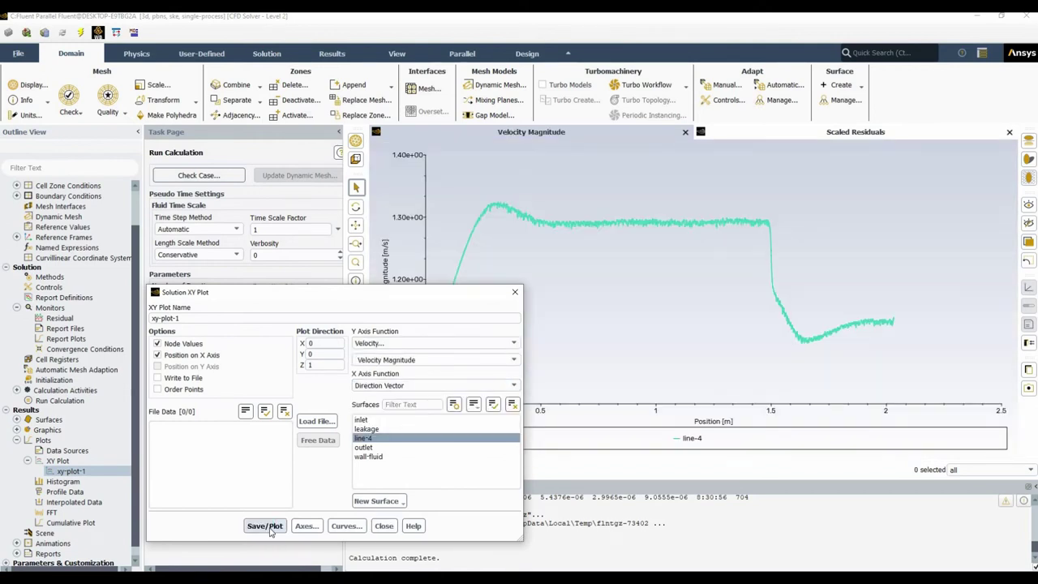
drag(354, 290, 215, 215)
mouse_move(766, 224)
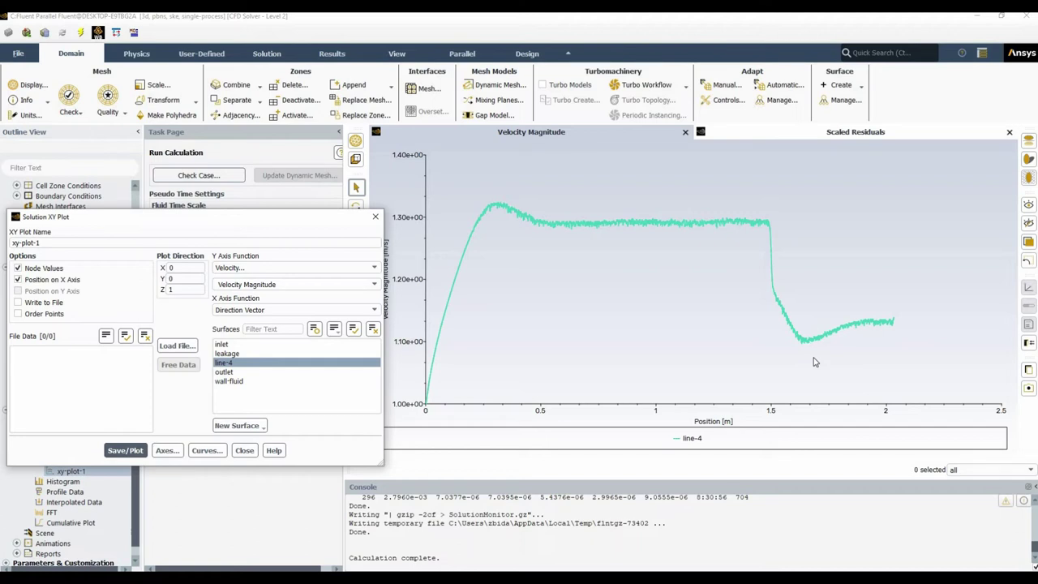
click(245, 451)
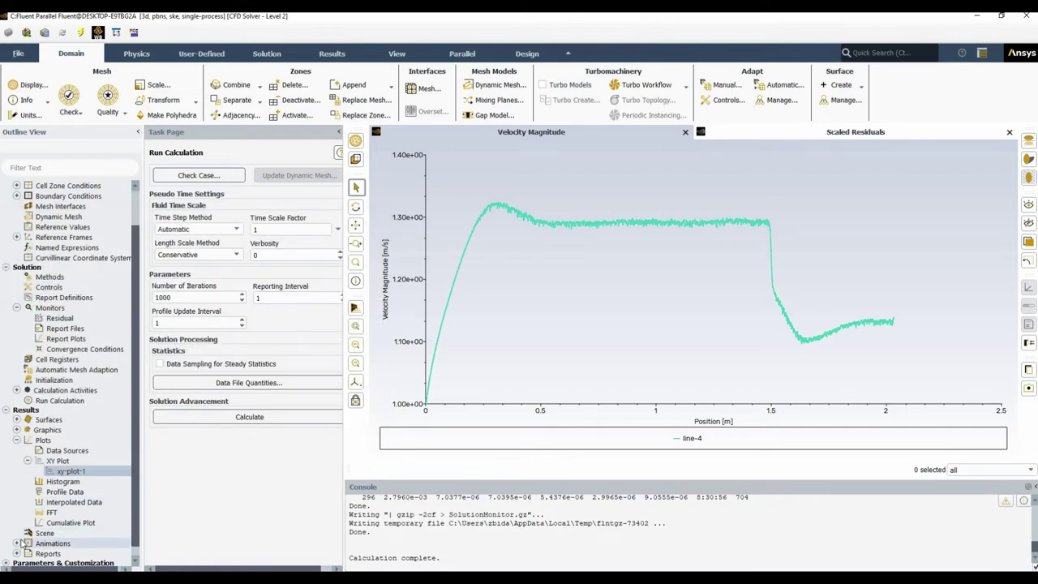
Step: Compute a mass flow rate flux report for the inlet, leakage and outlet boundaries, and review the leakage result
click(17, 440)
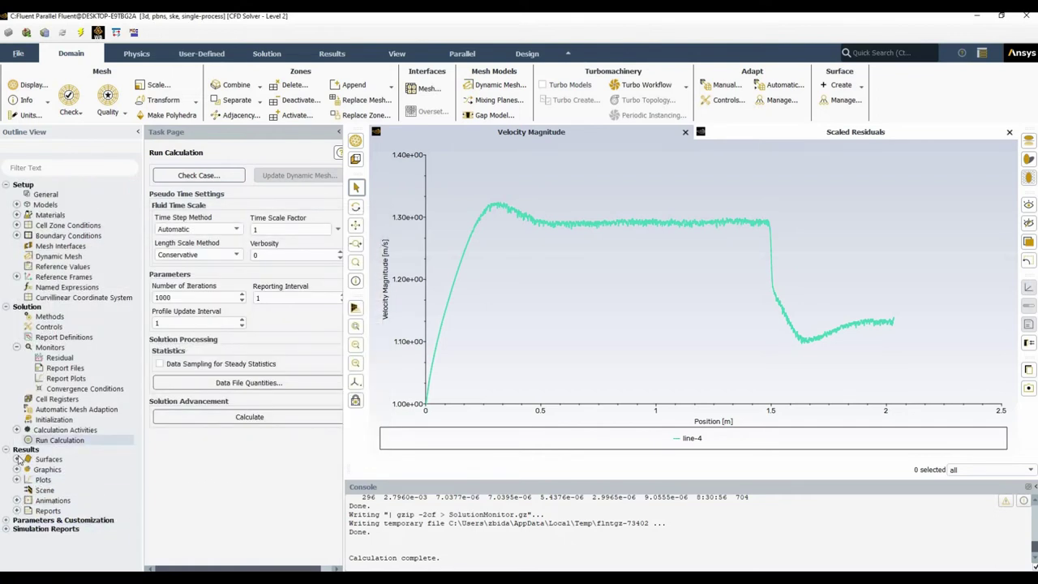
click(17, 510)
scroll(42, 502, down, 1)
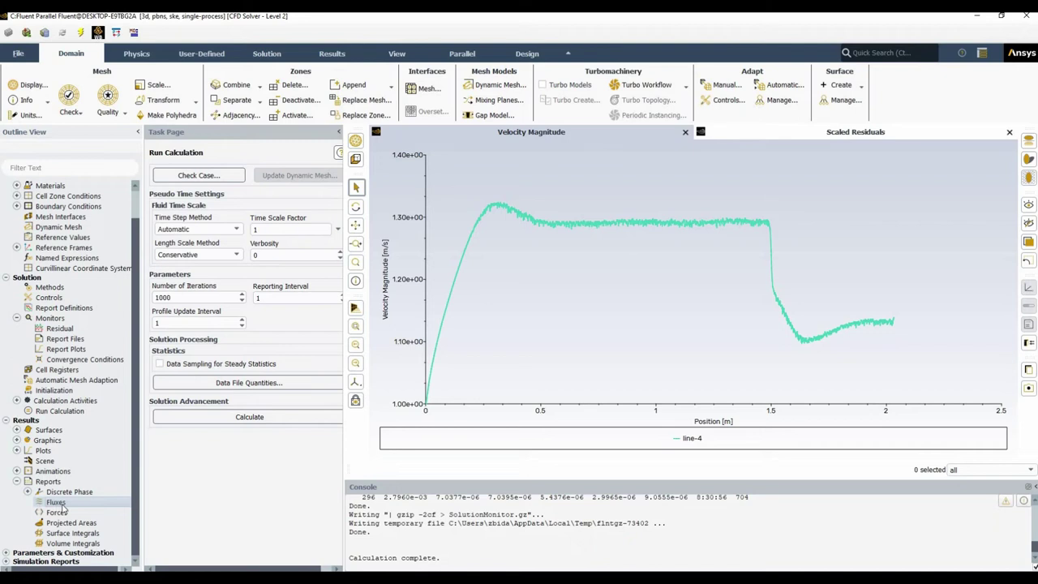
double_click(62, 505)
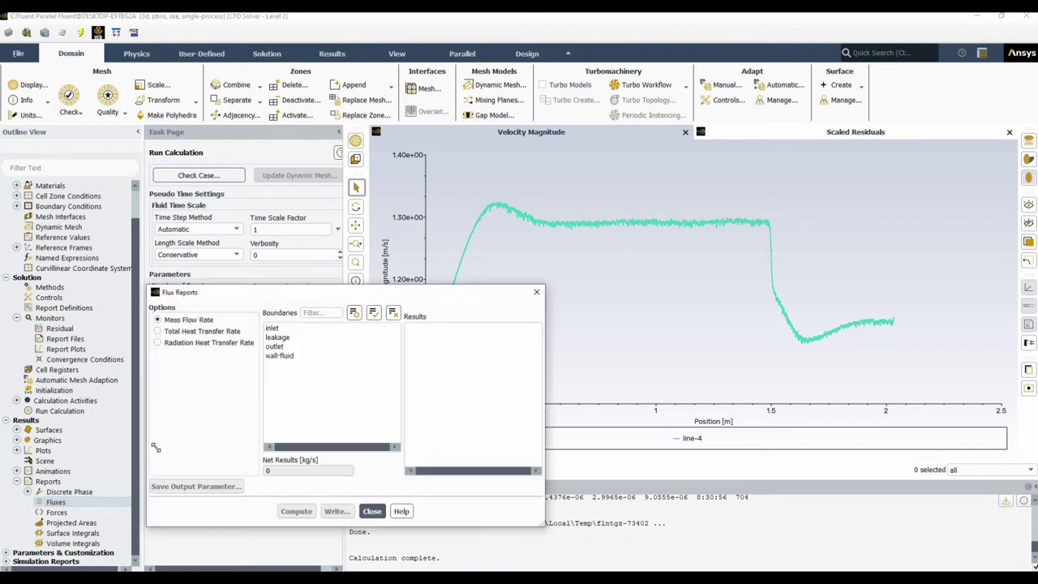
click(283, 329)
click(278, 337)
click(275, 346)
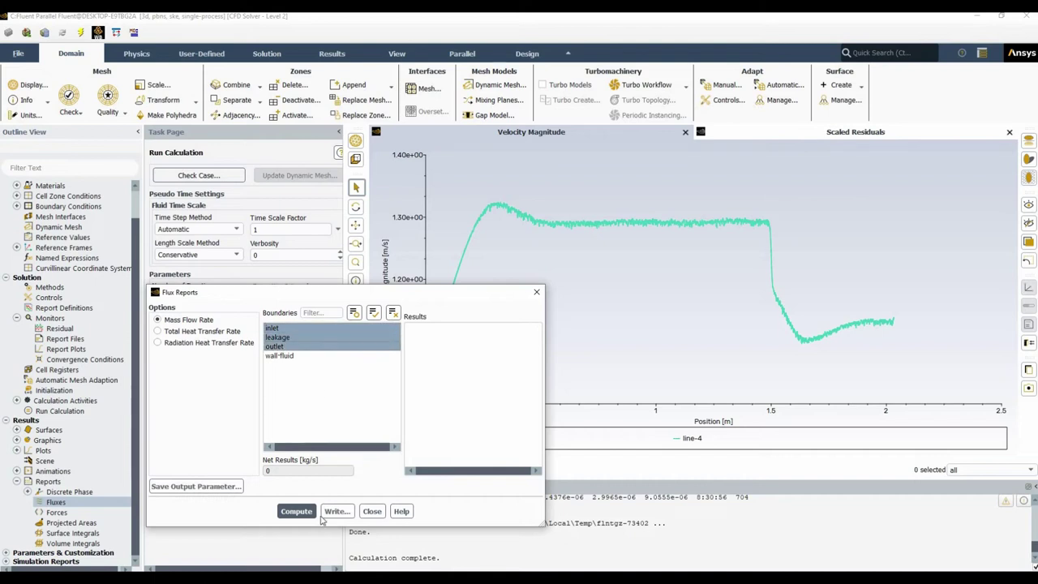
click(306, 511)
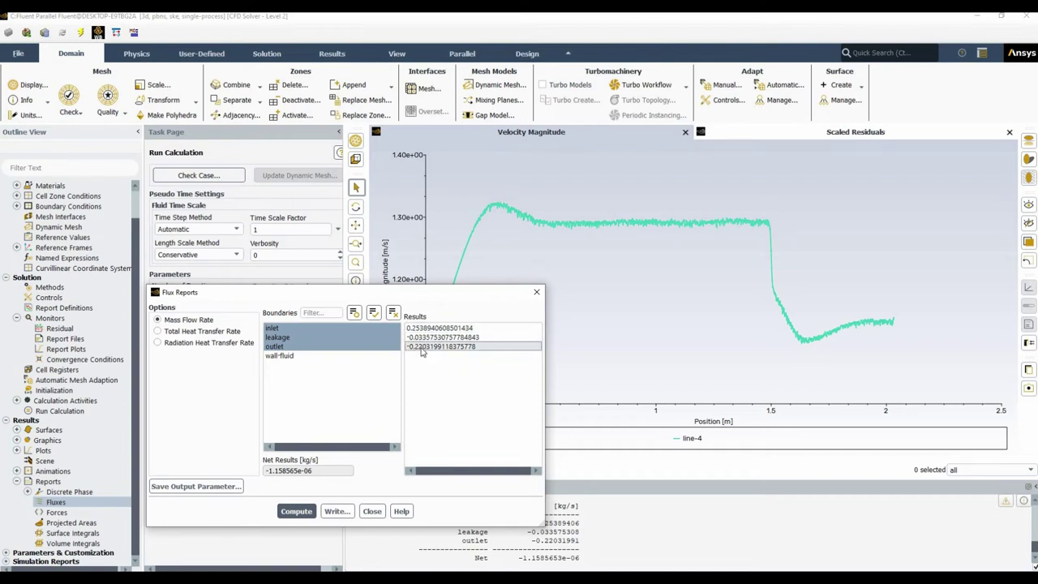
click(443, 337)
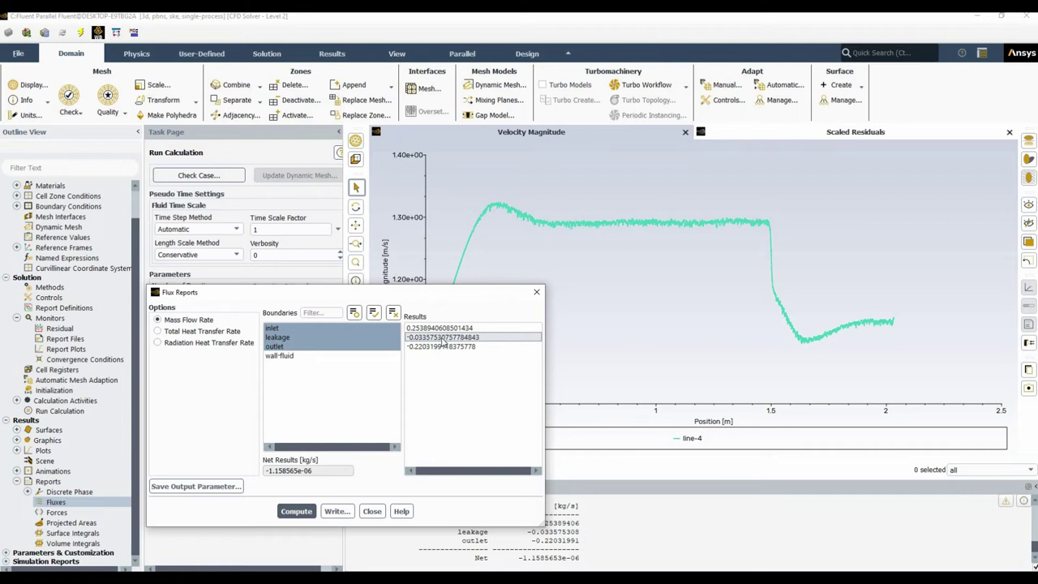
click(372, 511)
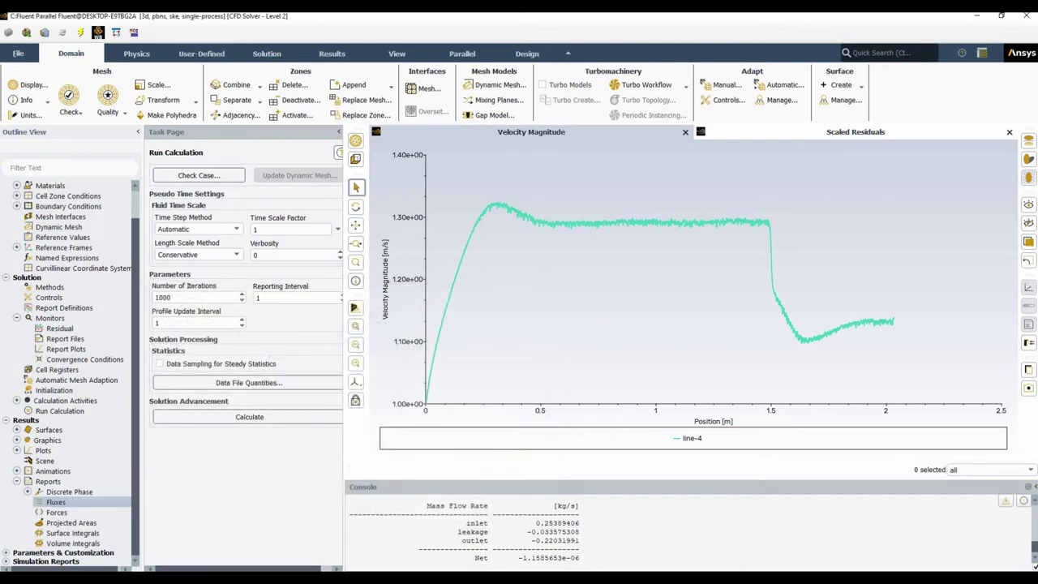
Step: Close Fluent and duplicate Geometry system A in the Workbench project schematic
click(1025, 15)
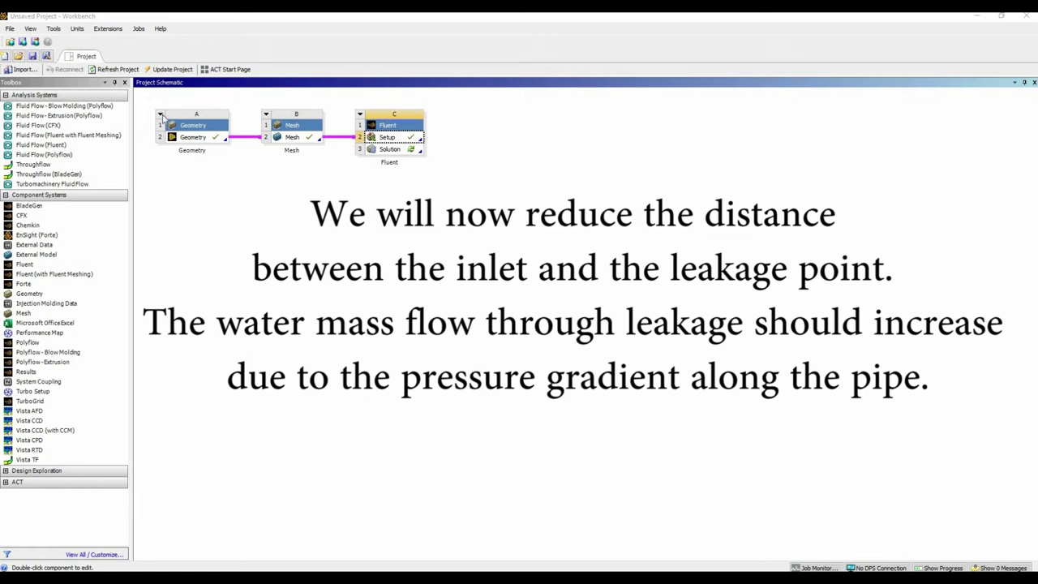
click(160, 115)
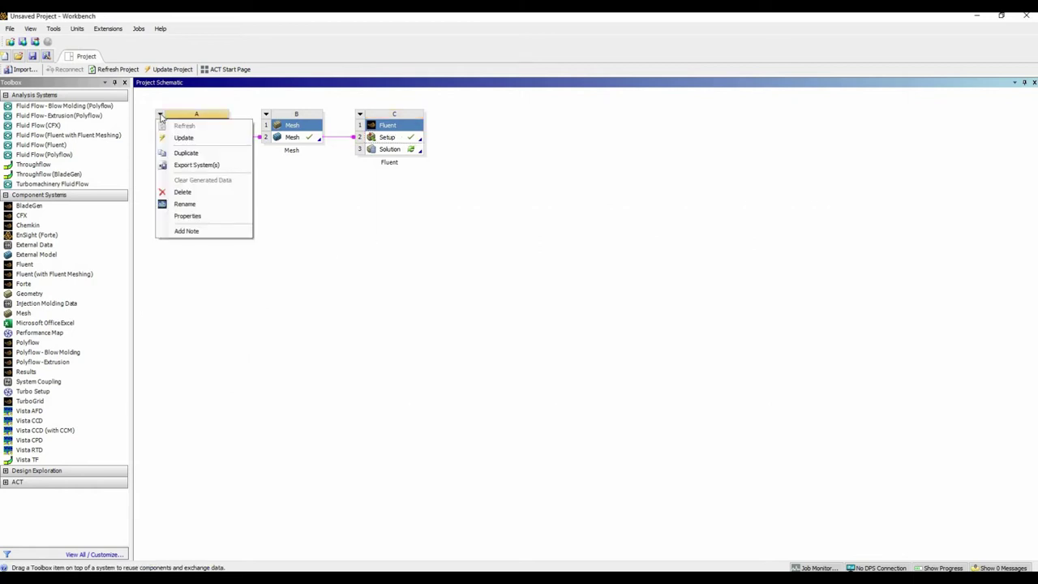
click(190, 152)
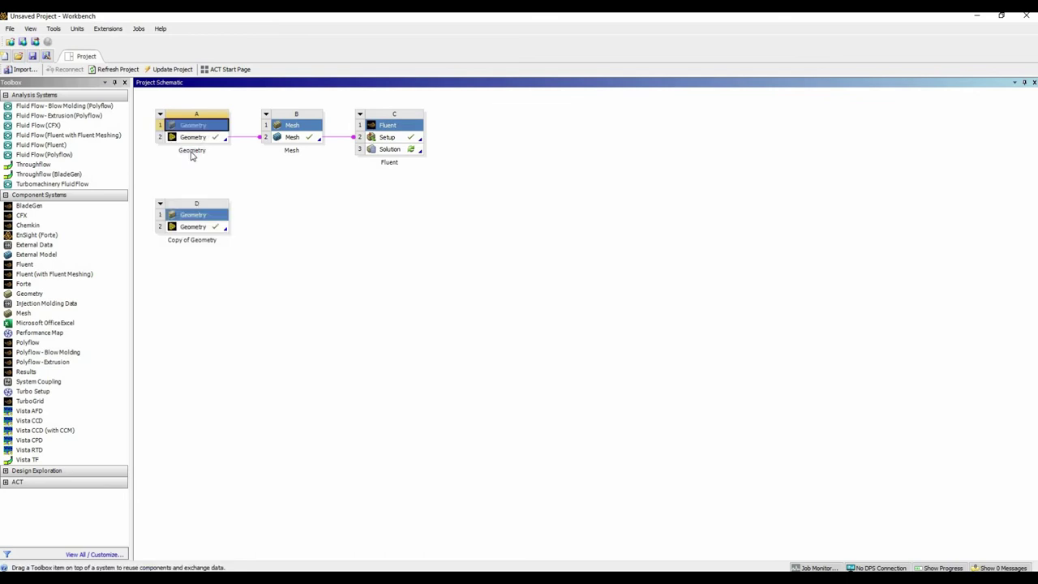
Step: In the copied geometry, set the leakage circle's V2 dimension in Sketch2 on the YZ plane to 500 mm, regenerate the model and close DesignModeler
double_click(194, 227)
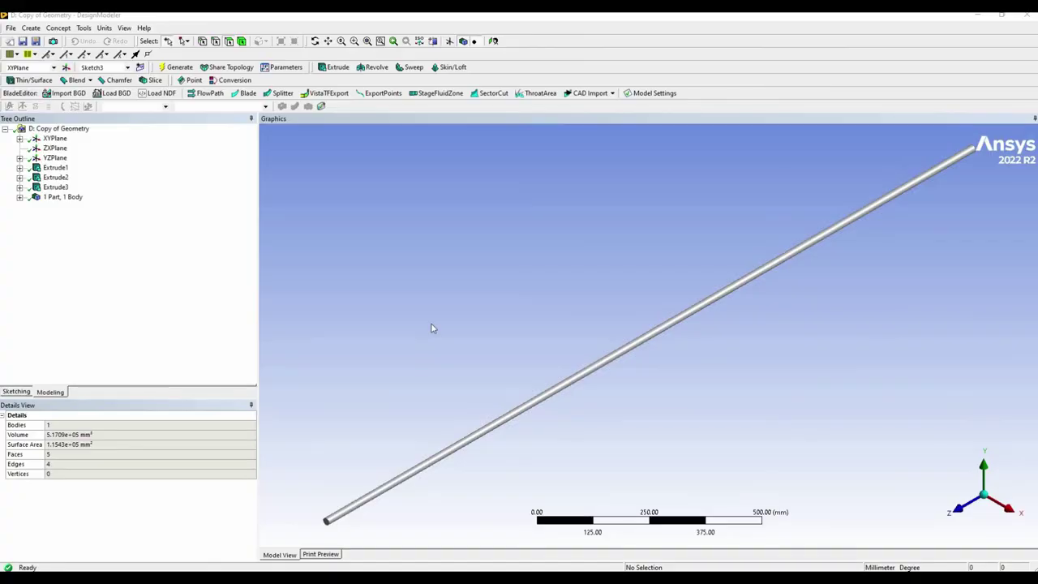
click(20, 139)
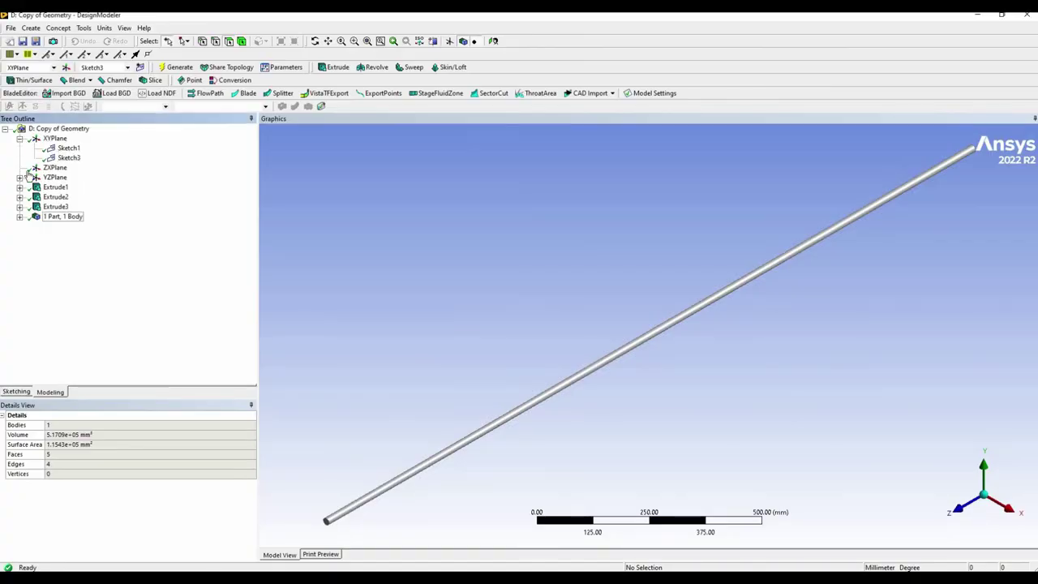
click(69, 158)
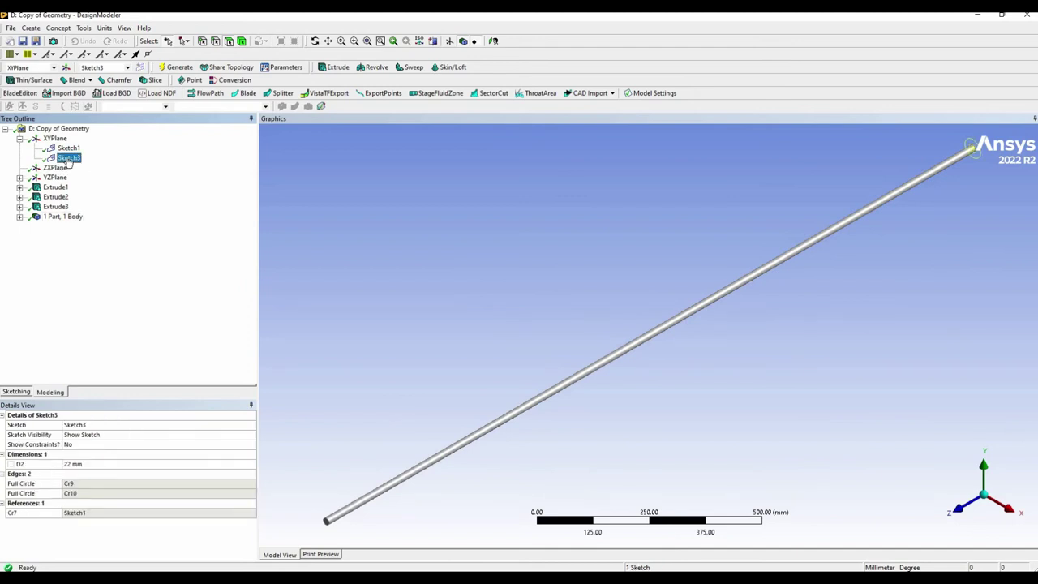
click(19, 177)
click(71, 188)
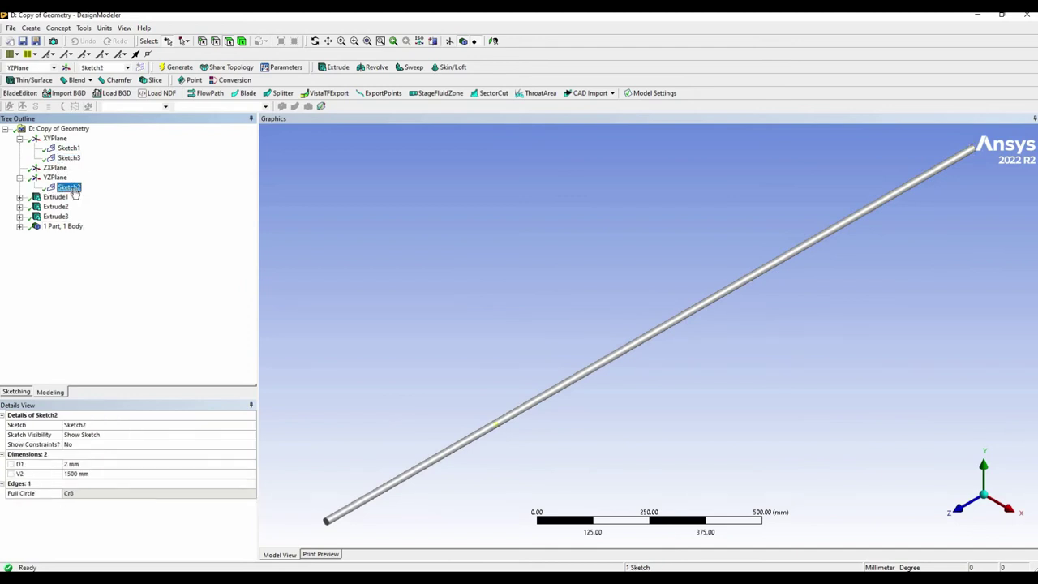
click(89, 472)
text(500)
key(Return)
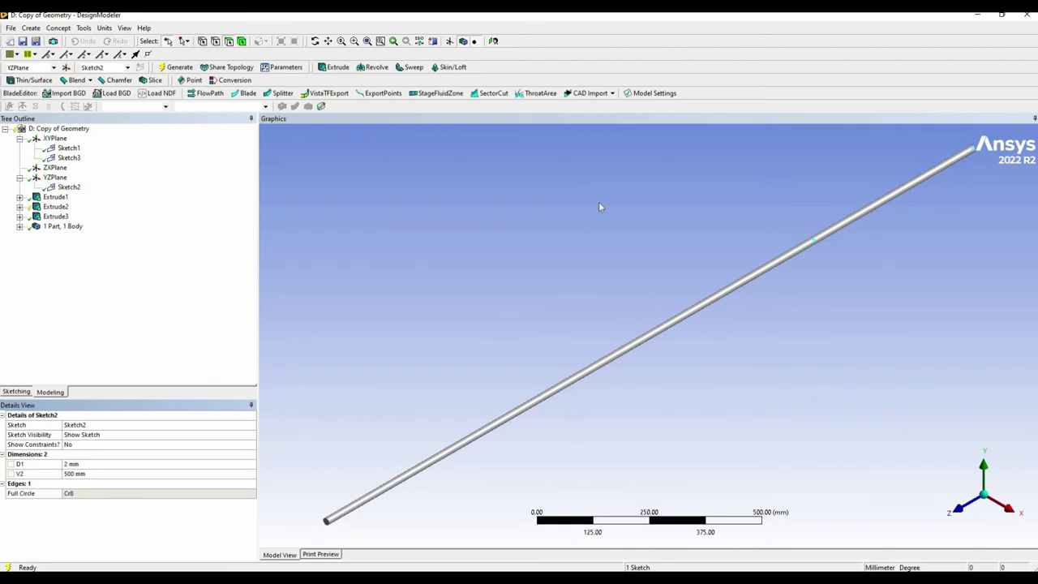
click(172, 67)
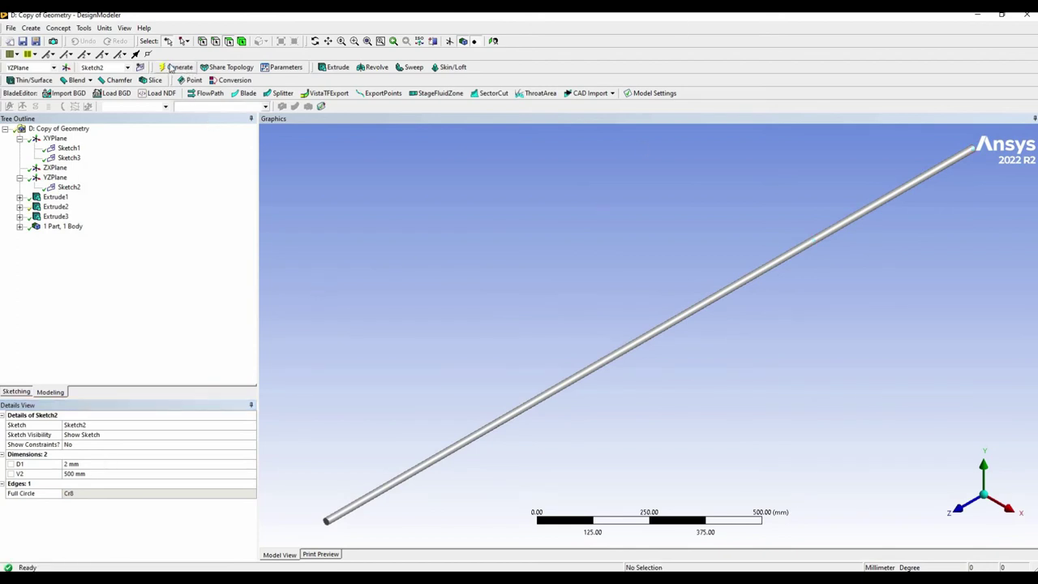
click(1027, 19)
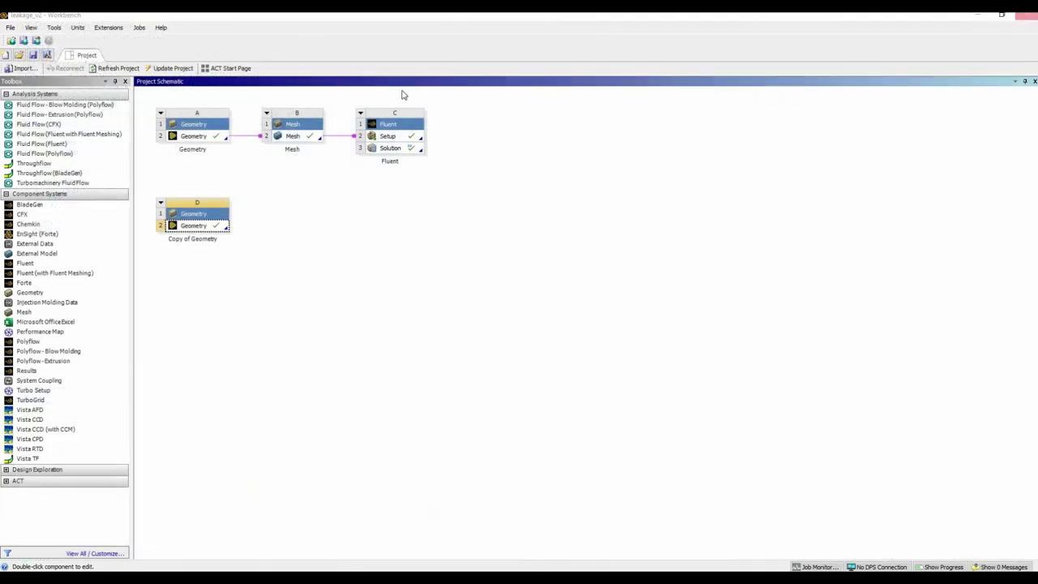
Step: Add a Mesh system beside the copied geometry, link that geometry to it, and open it in a maximized Meshing window
drag(25, 312, 268, 224)
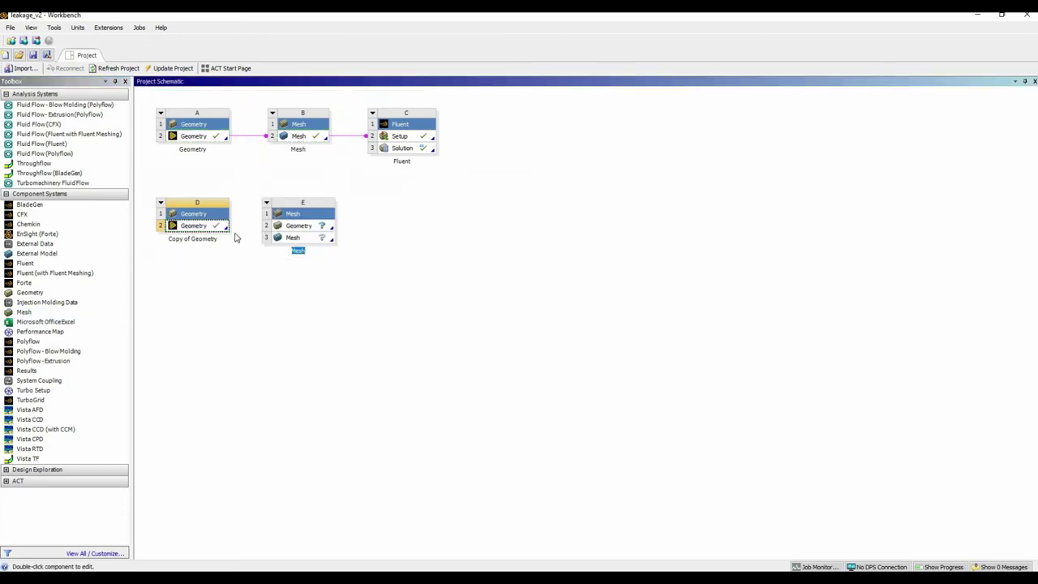
drag(200, 226, 302, 236)
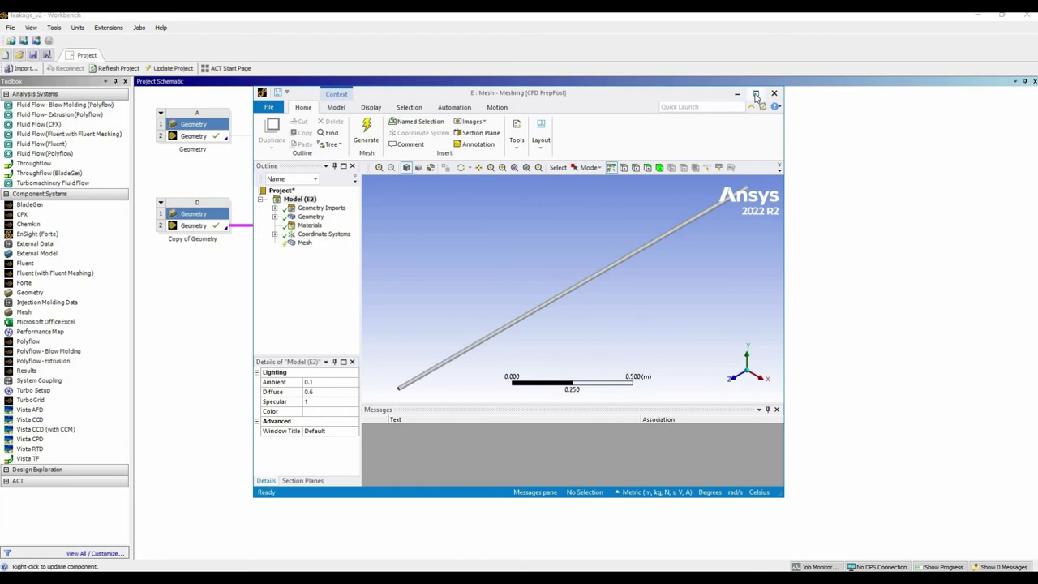
click(755, 95)
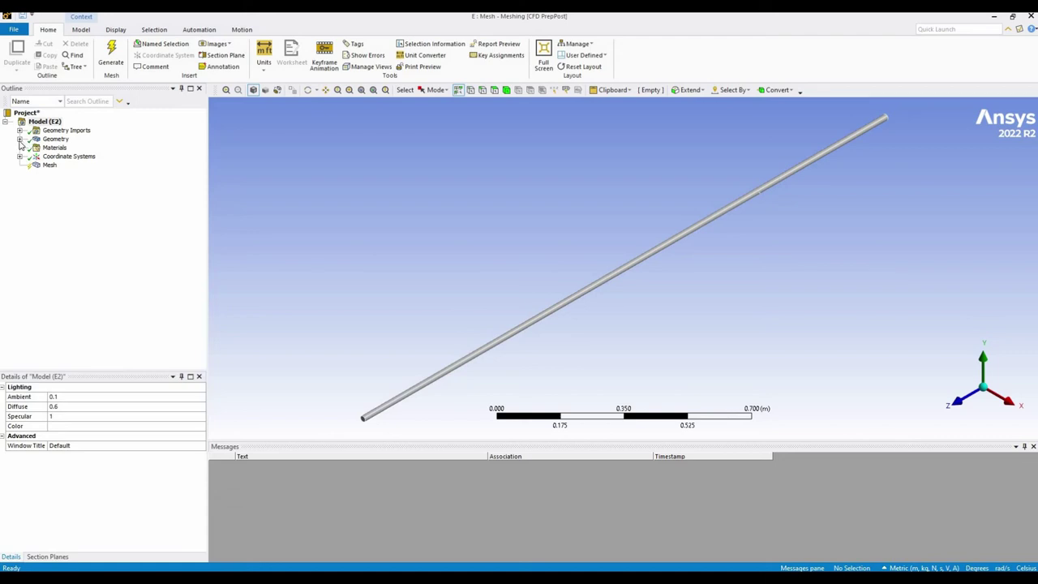
Step: Create a named selection called Leakage on the small circular leakage face of the pipe wall
click(45, 121)
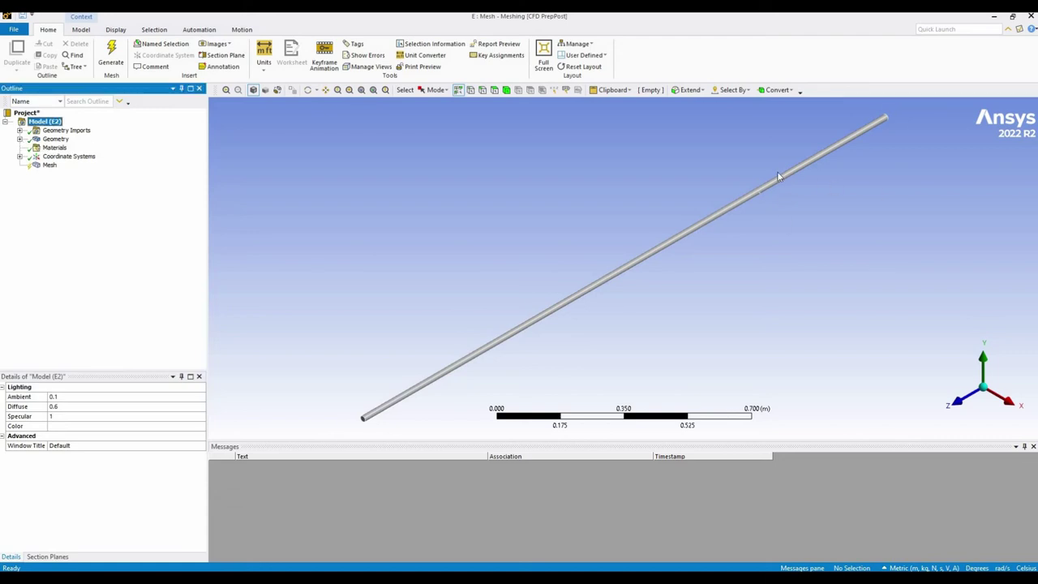
scroll(778, 177, up, 2)
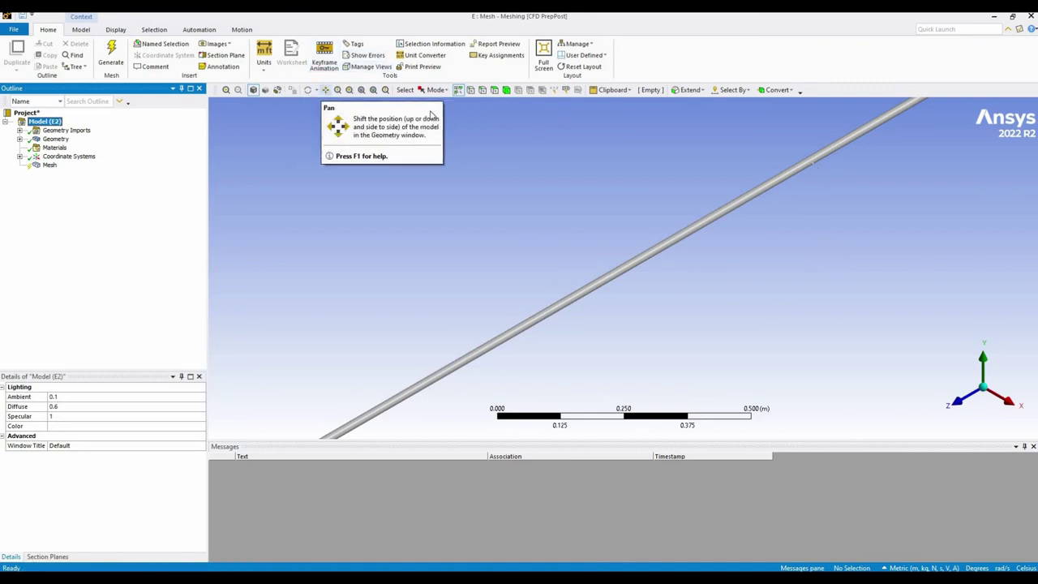
click(325, 89)
drag(778, 169, 522, 287)
scroll(522, 287, up, 8)
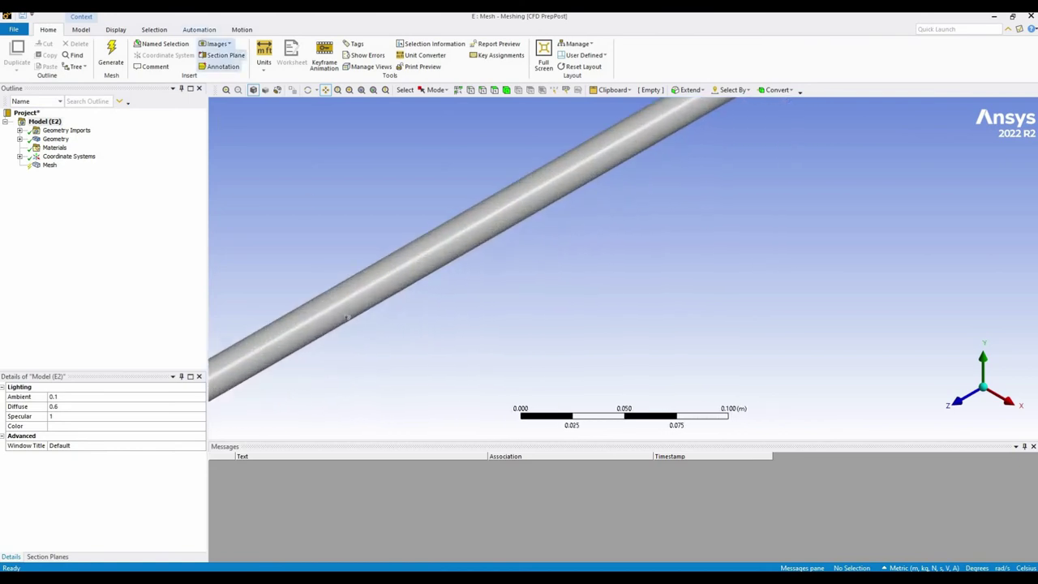
click(493, 91)
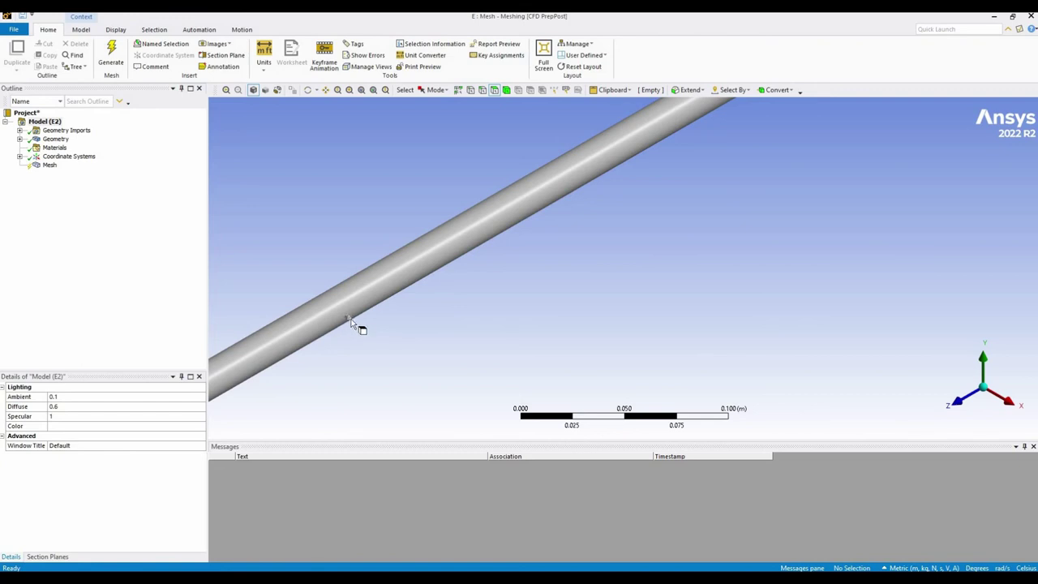
click(350, 320)
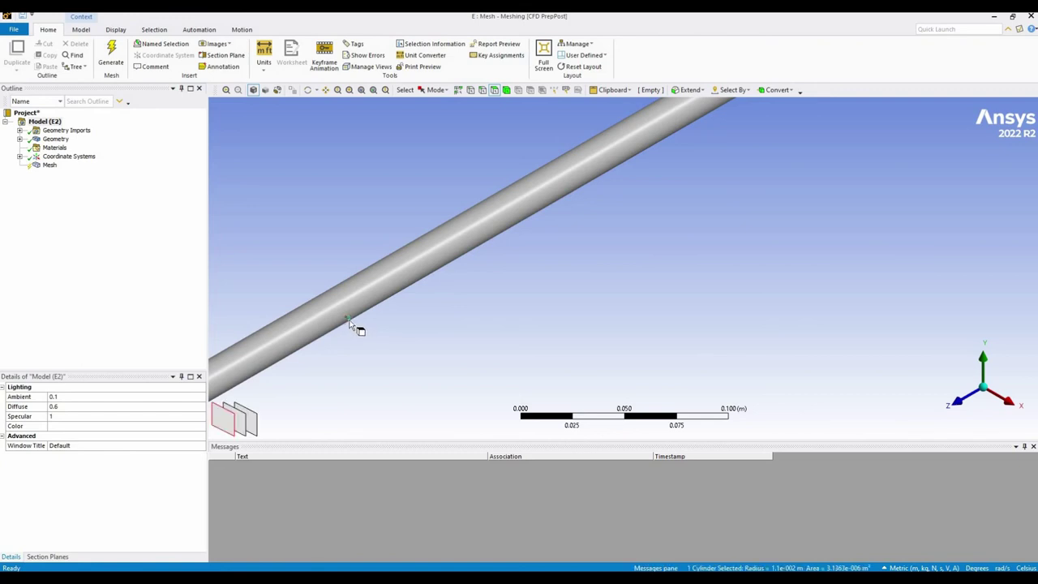
right_click(350, 321)
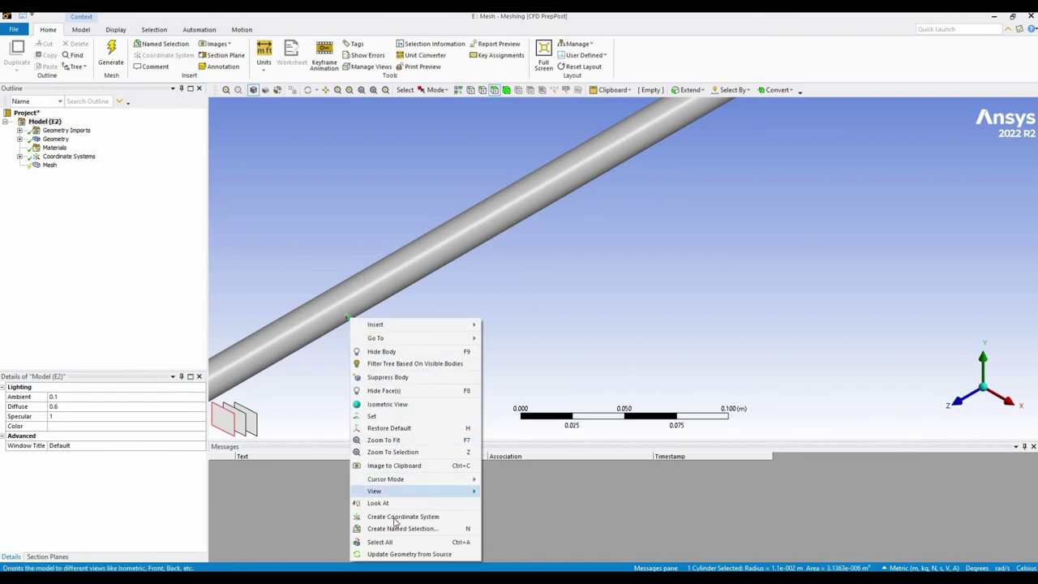
key(Escape)
text(Leakage)
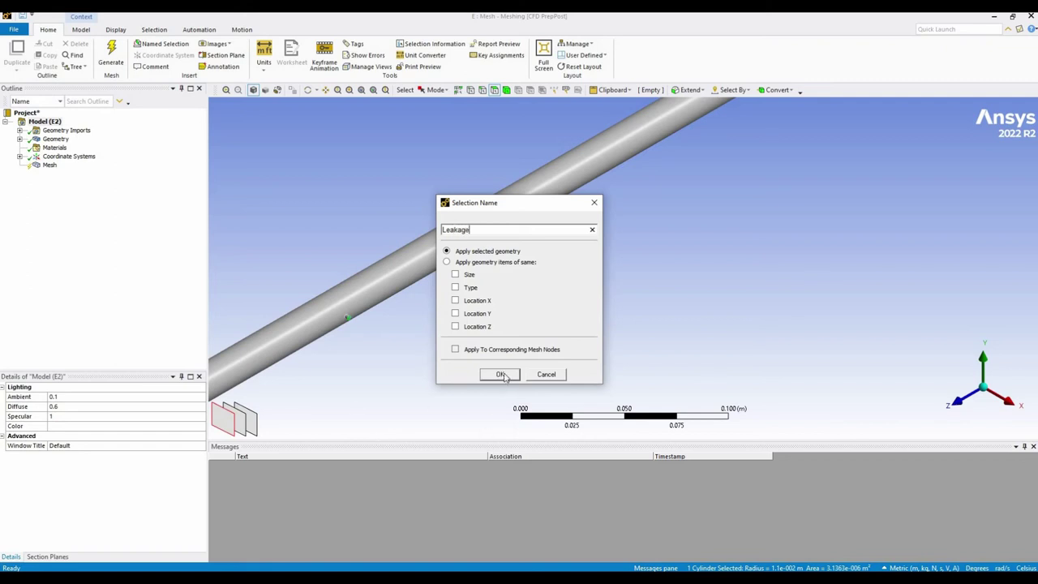
click(500, 375)
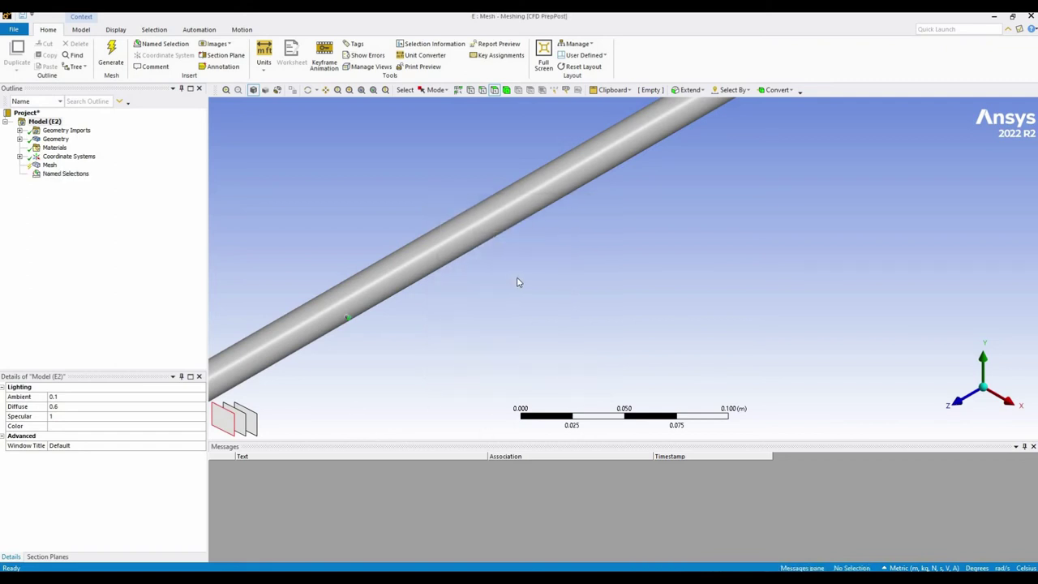
scroll(519, 282, down, 6)
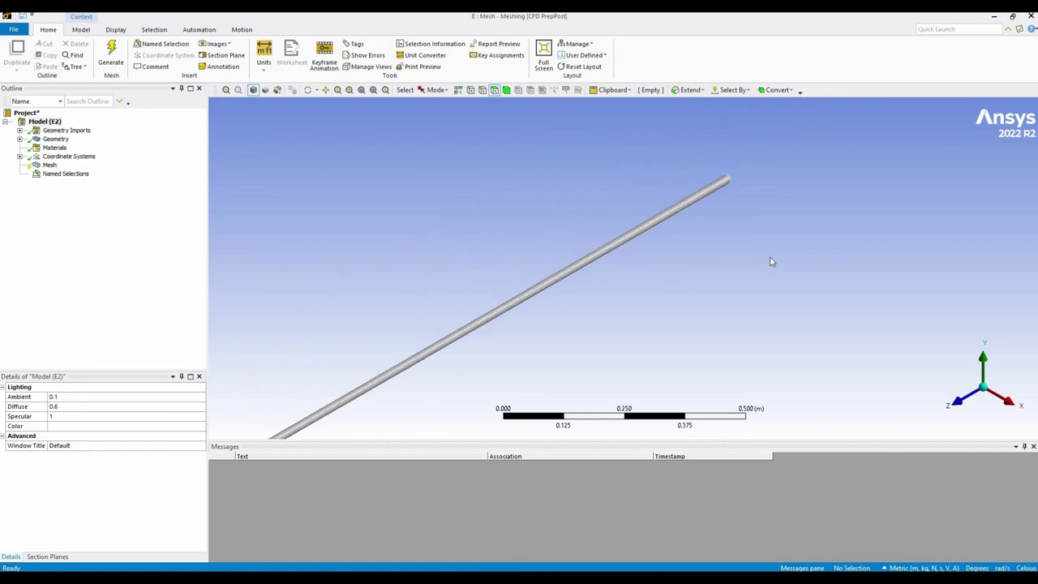
Step: Create a named selection called Inlet on the pipe's circular end face at the negative Z end
middle_drag(754, 269, 707, 325)
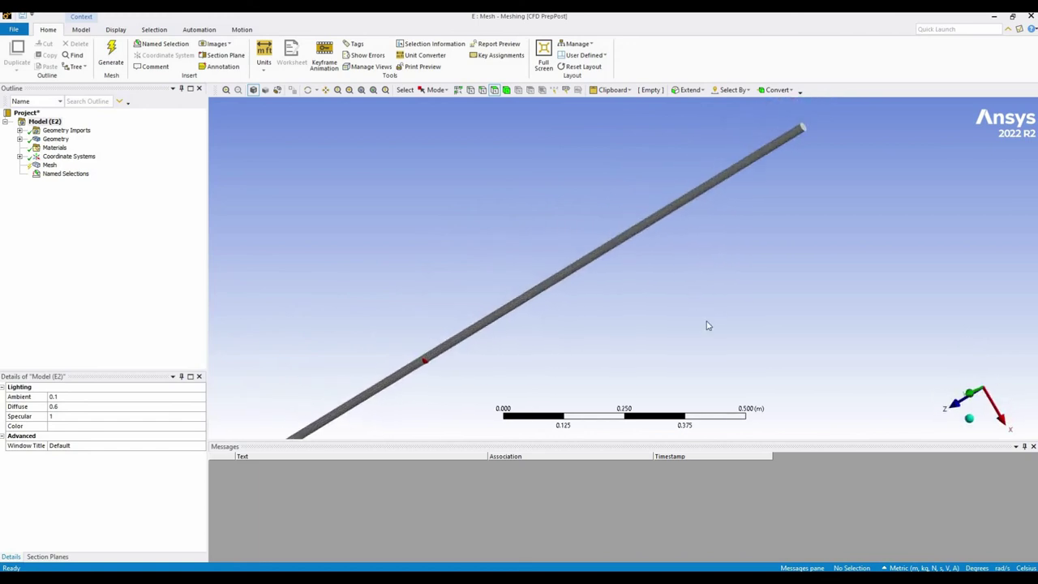
right_click(805, 129)
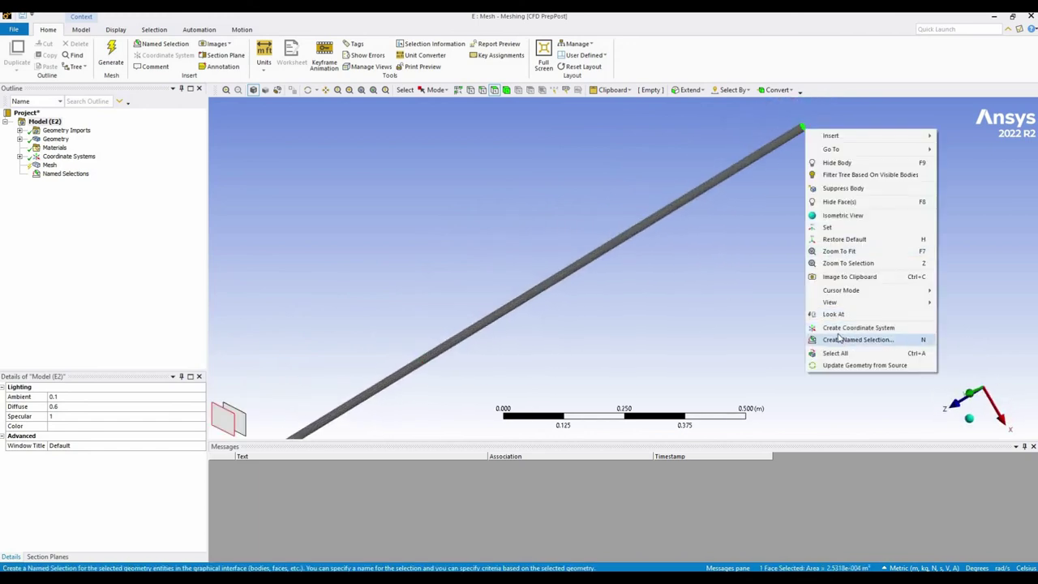
click(838, 340)
text(Inlet)
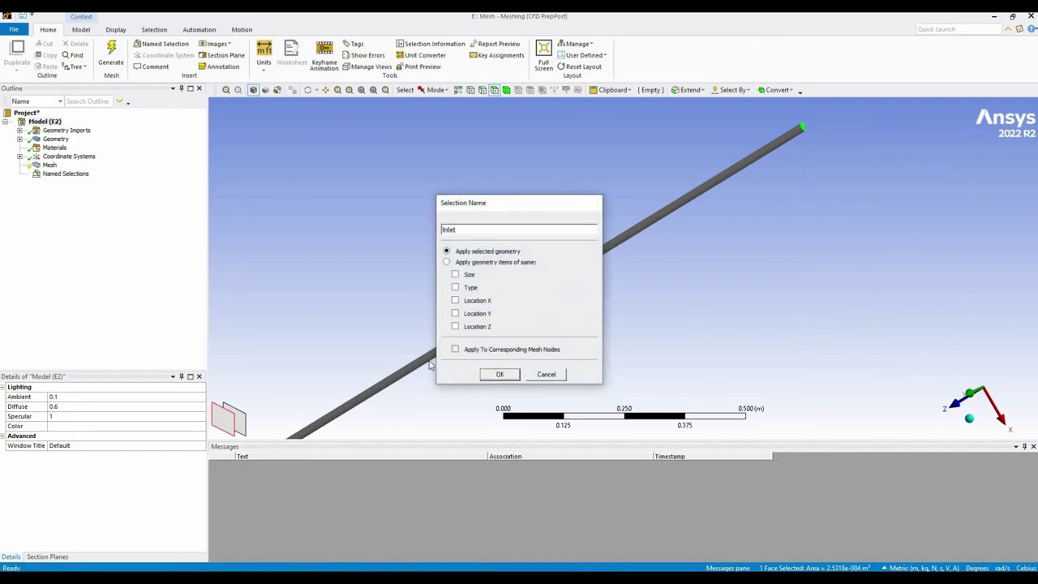
click(487, 376)
Step: Create a named selection called Outlet on the pipe's opposite circular end face
middle_drag(454, 345, 330, 311)
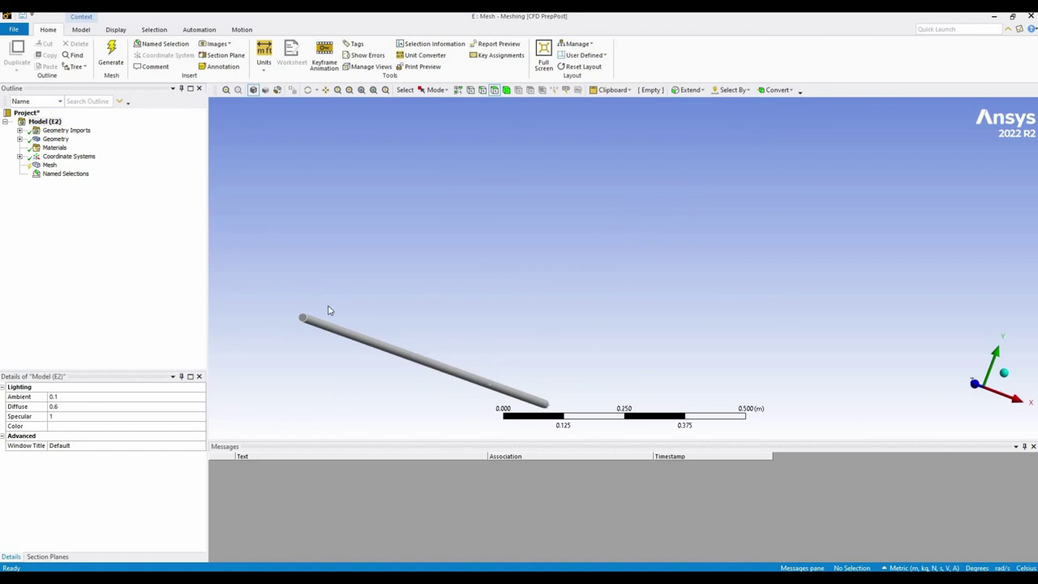
click(302, 317)
right_click(301, 317)
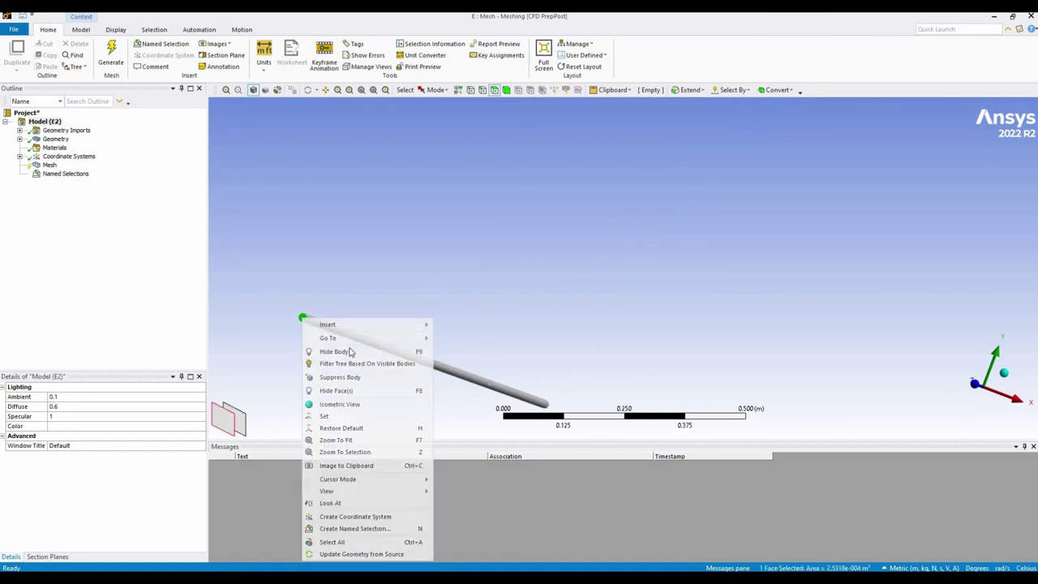
click(343, 529)
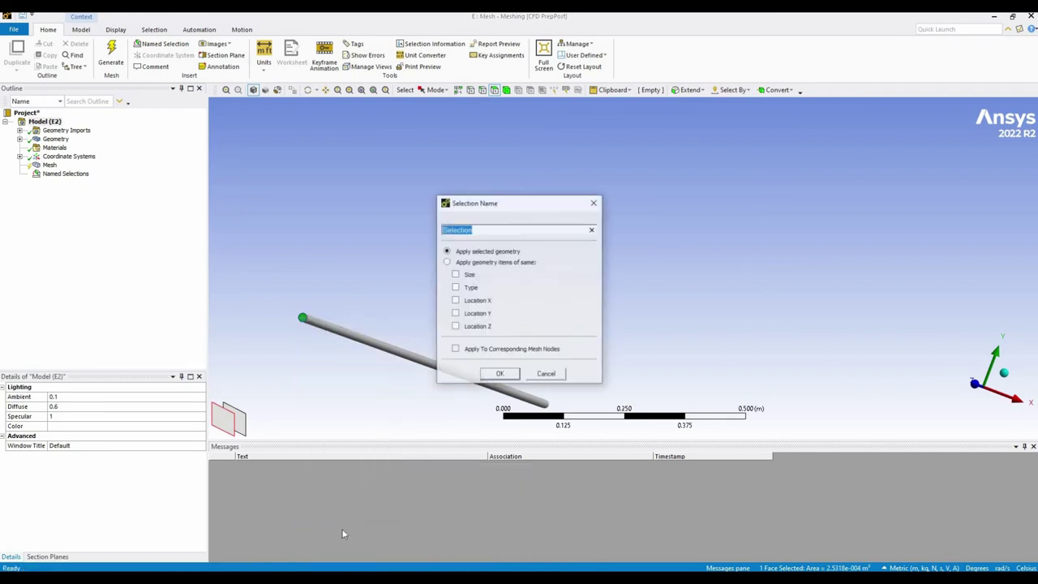
text(Outlet)
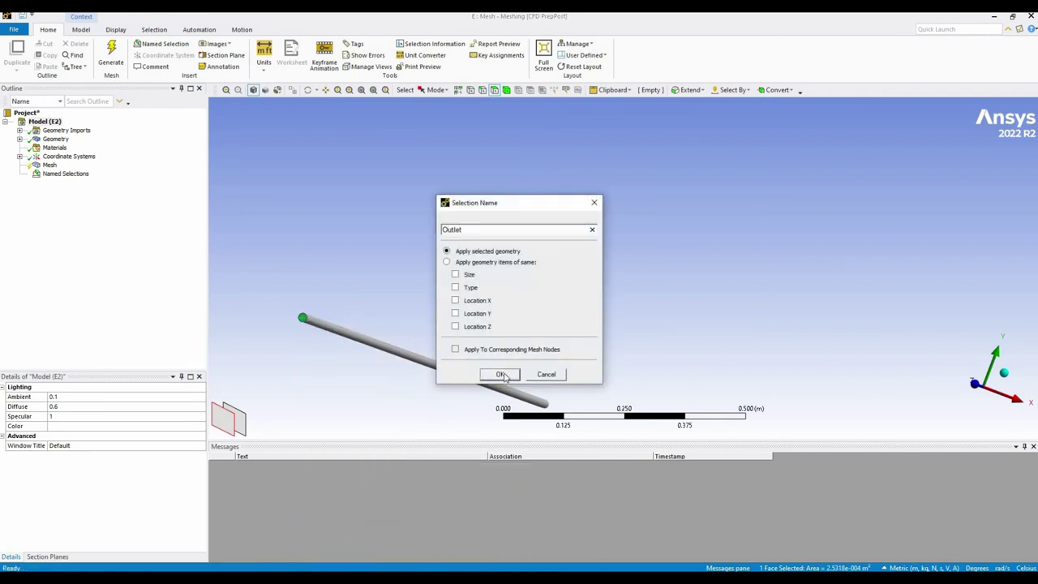
click(502, 376)
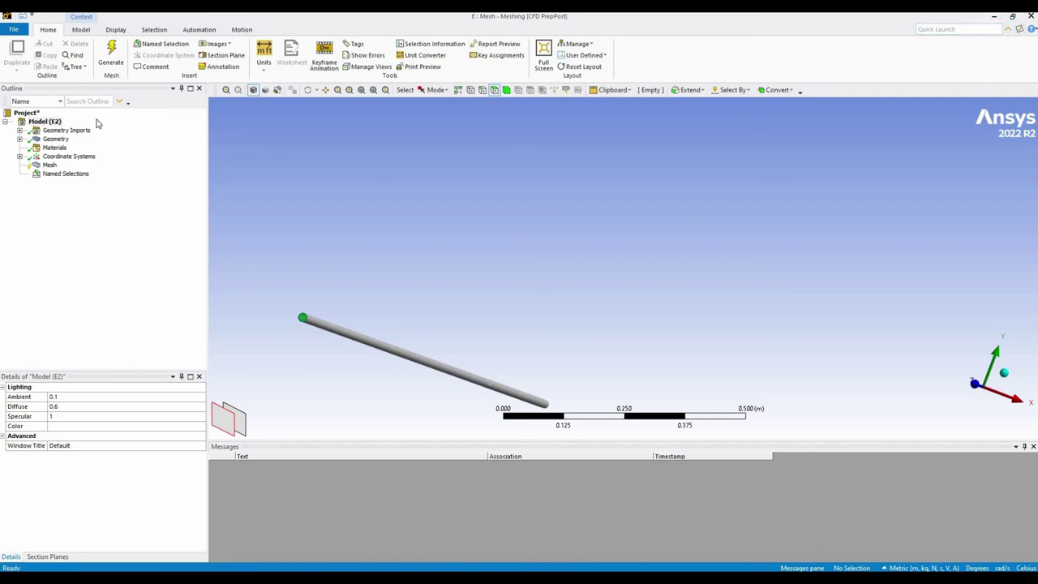
Step: Set the global mesh physics preference to CFD and the element size to 1e-3 m
click(50, 166)
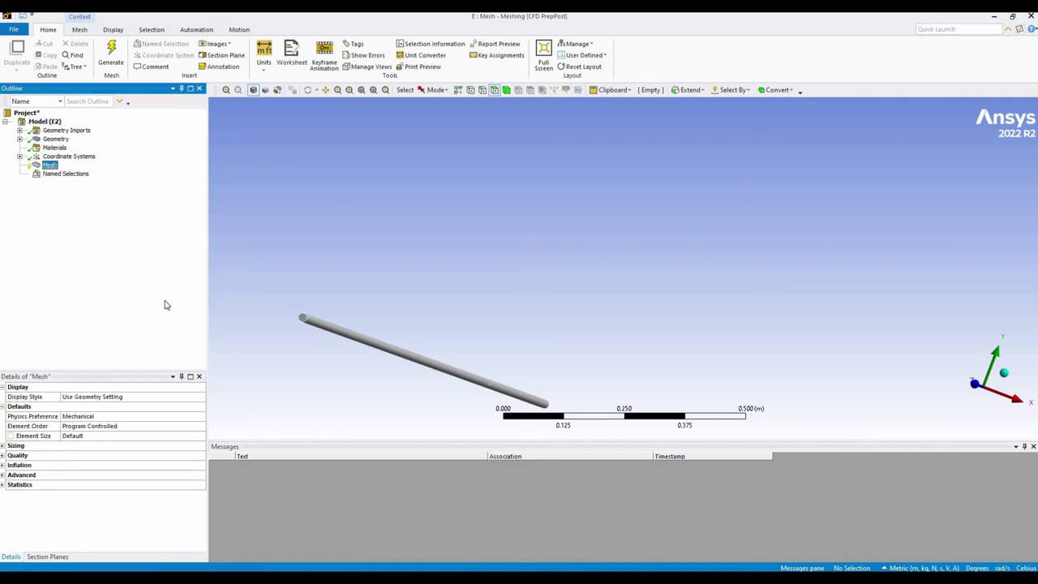
click(189, 417)
click(200, 416)
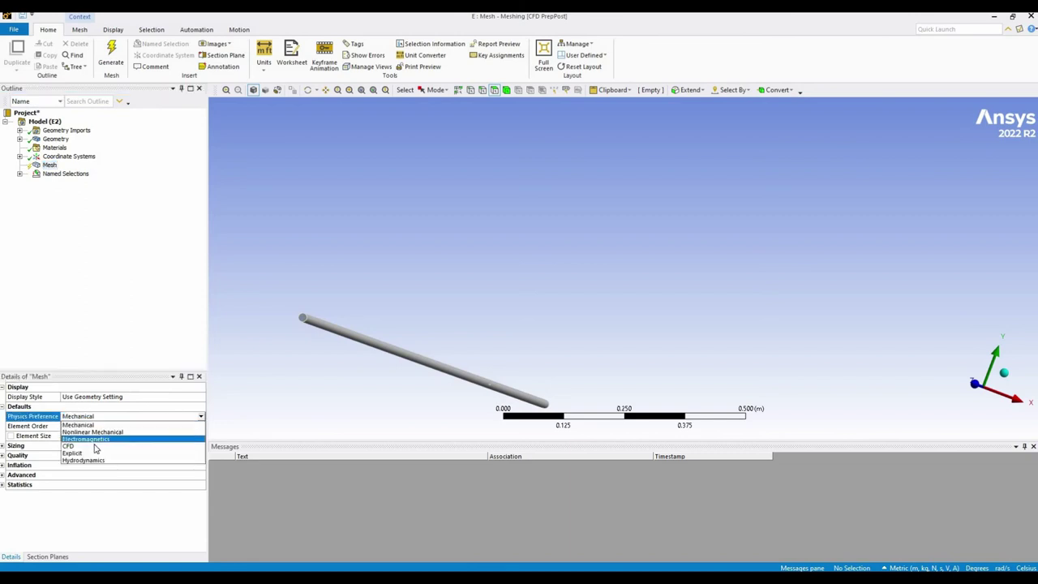
click(138, 455)
click(119, 445)
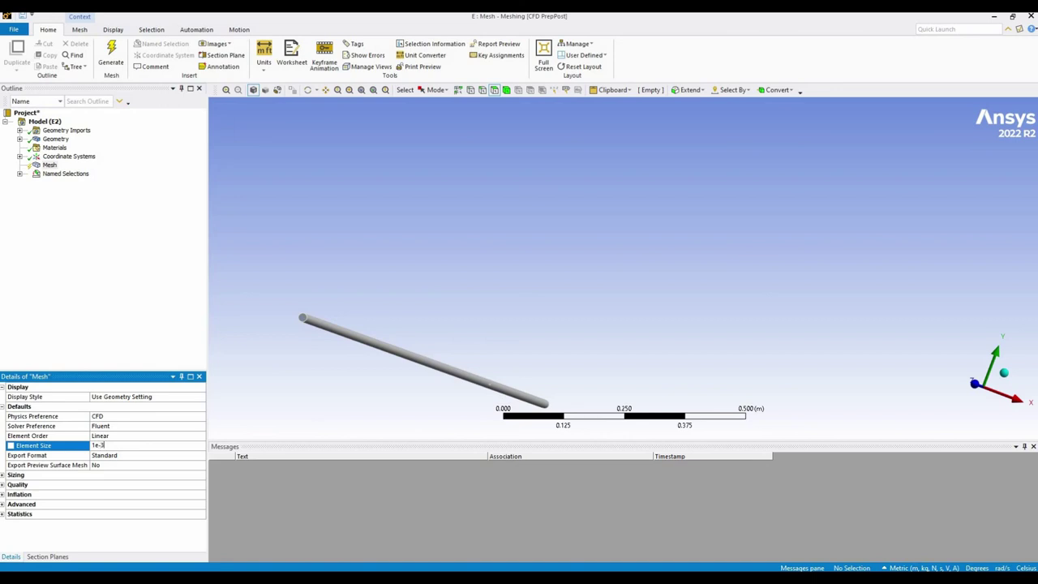
Step: Add a mesh sizing control scoped to the two circular edges at the pipe's ends
right_click(50, 165)
mouse_move(96, 174)
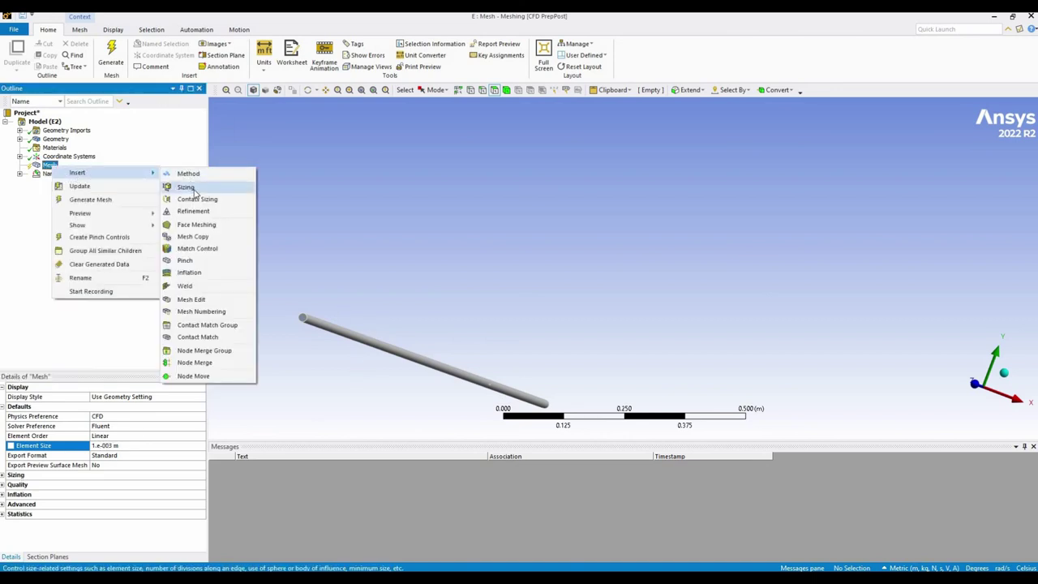
click(188, 187)
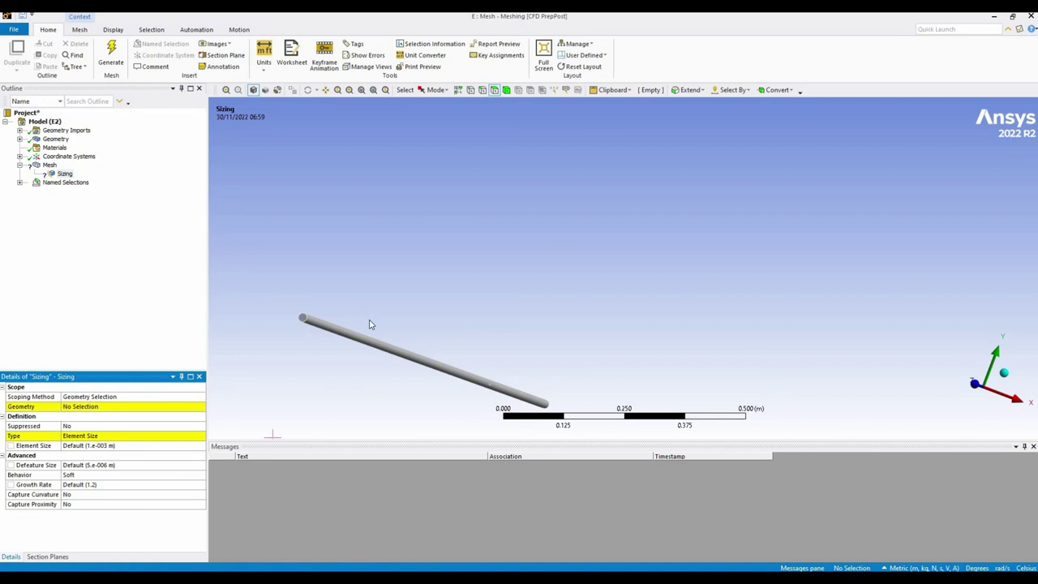
click(308, 322)
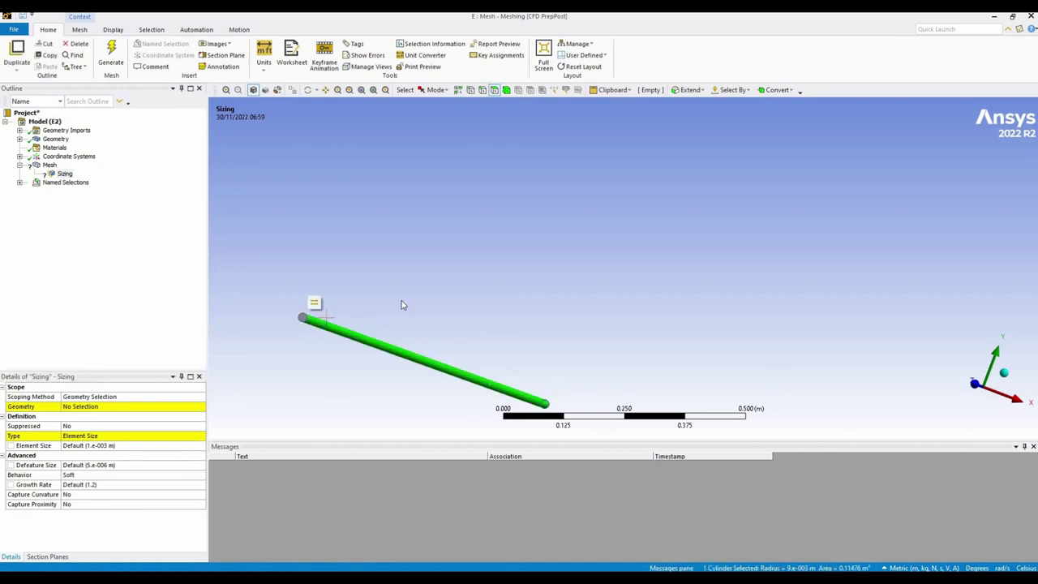
click(481, 90)
click(303, 317)
scroll(475, 213, down, 2)
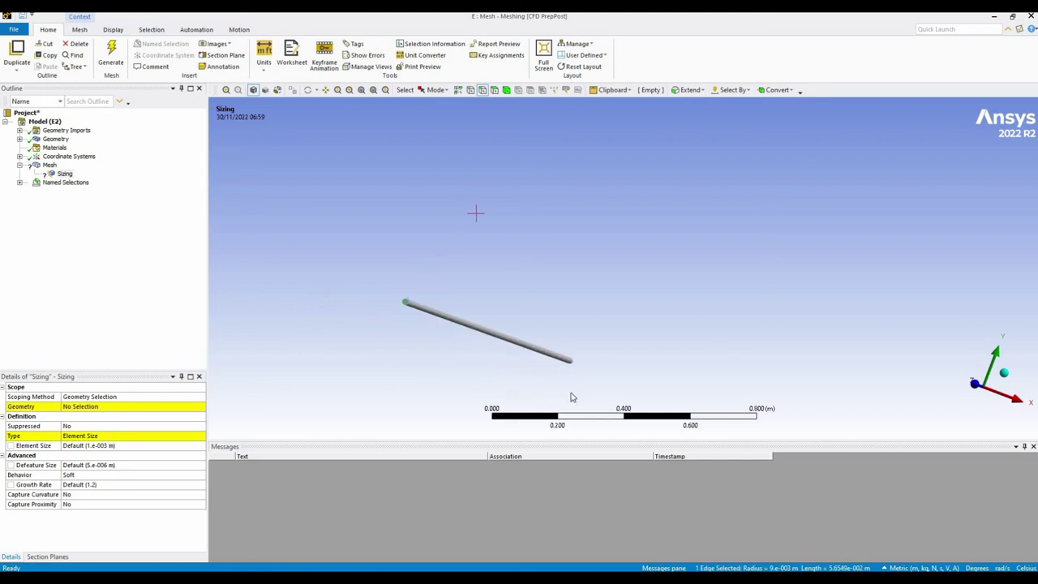
ctrl+click(589, 366)
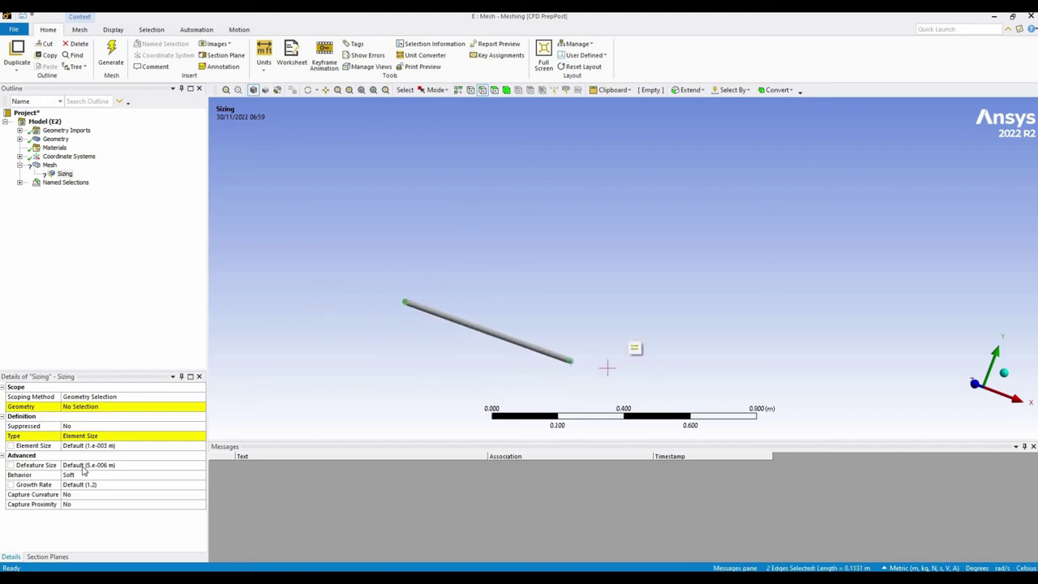
click(86, 409)
click(81, 406)
Step: Define the edge sizing by Number of Divisions with 120 divisions and set its behavior to Hard
click(97, 435)
click(200, 439)
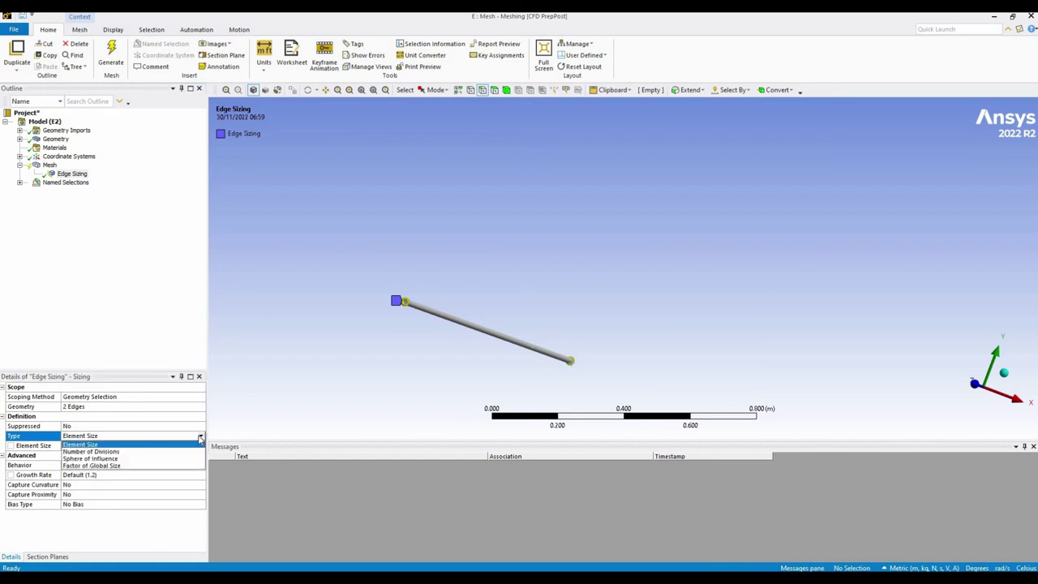
click(86, 455)
click(88, 448)
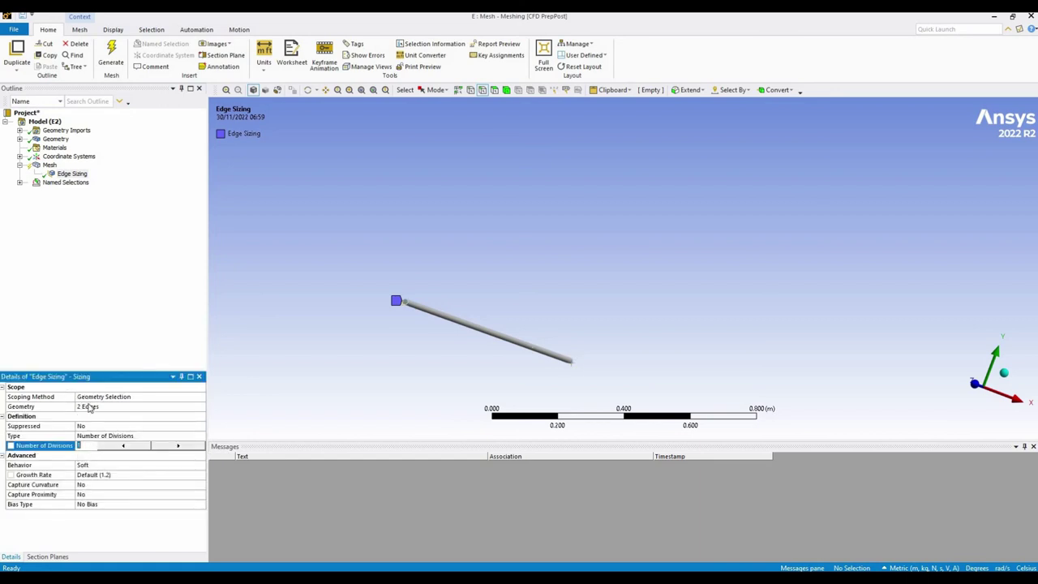
key(Return)
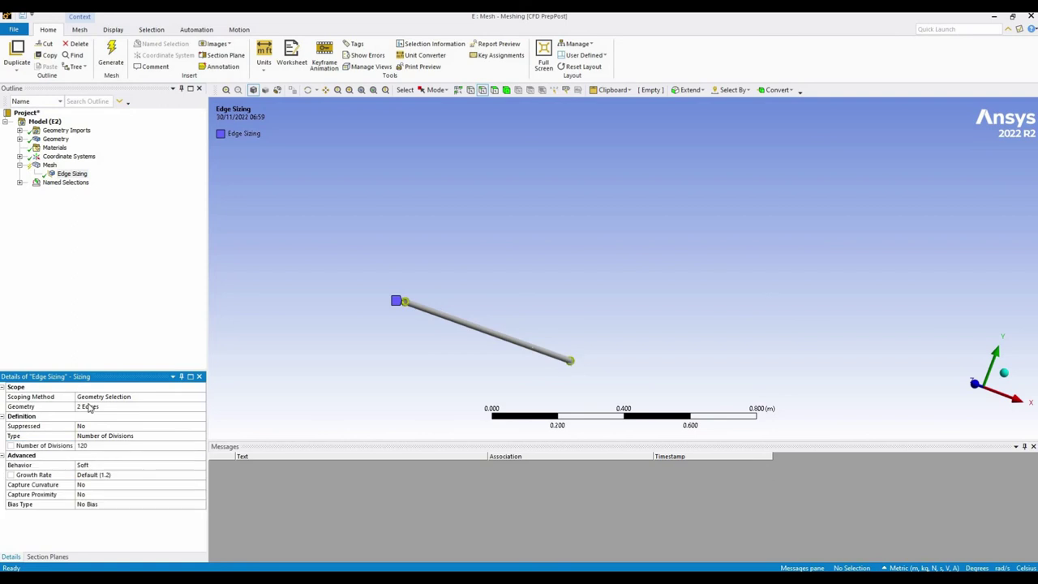
click(162, 464)
click(201, 464)
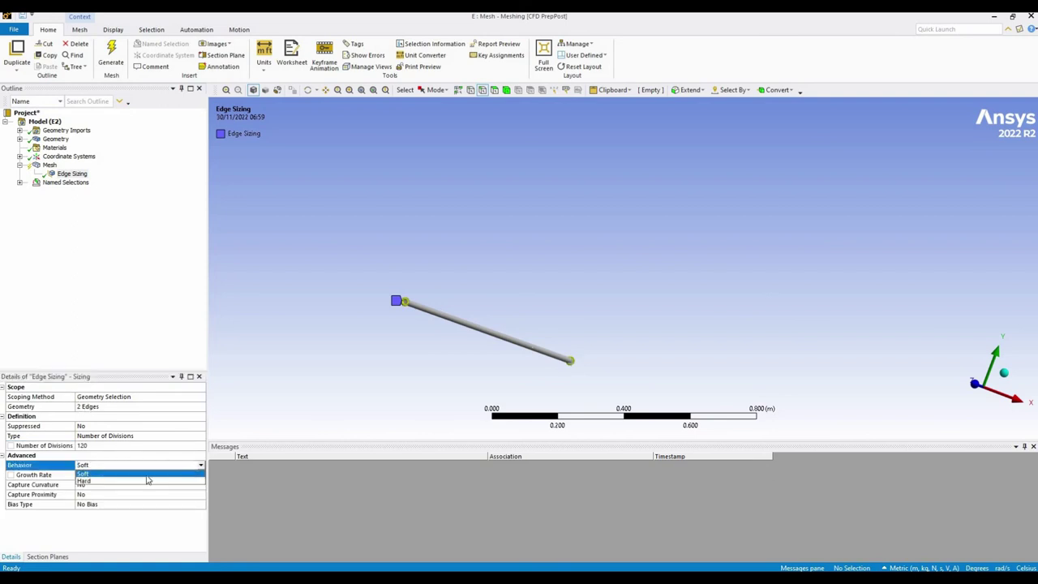
click(144, 480)
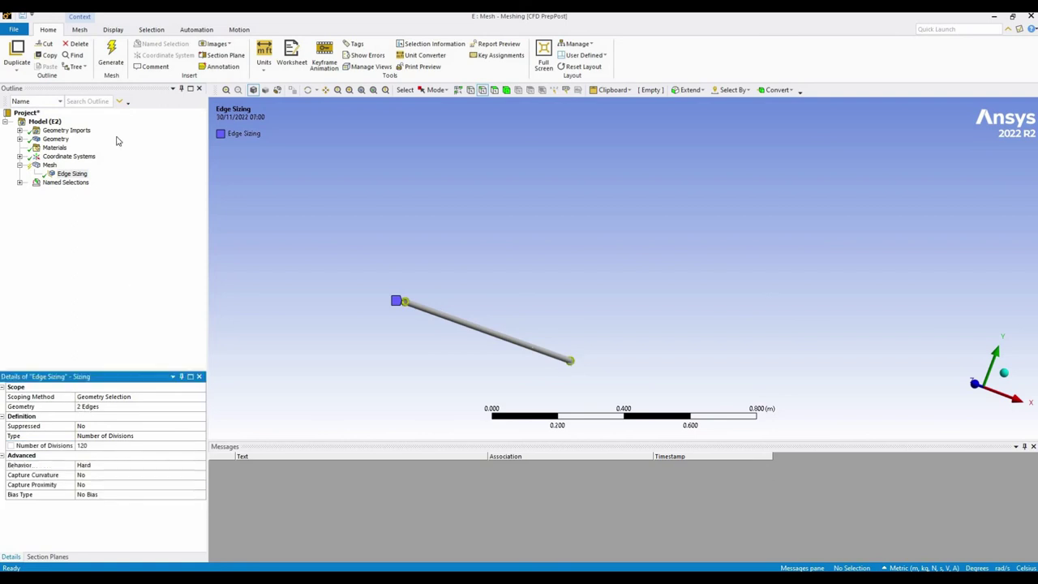
Step: Add an inflation control scoped to the pipe body, with the cylindrical pipe wall as its boundary
right_click(50, 165)
mouse_move(98, 173)
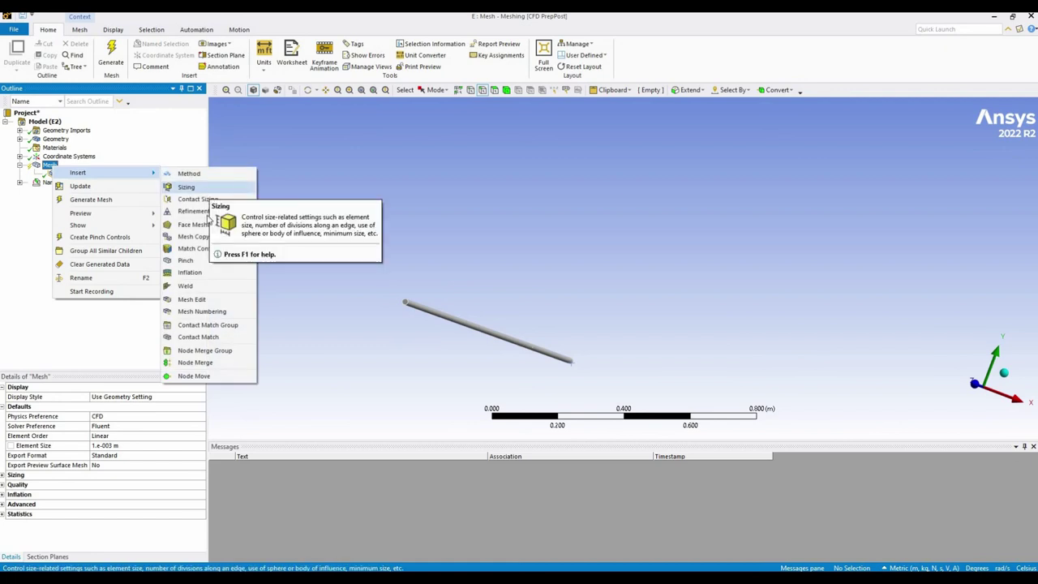
click(200, 273)
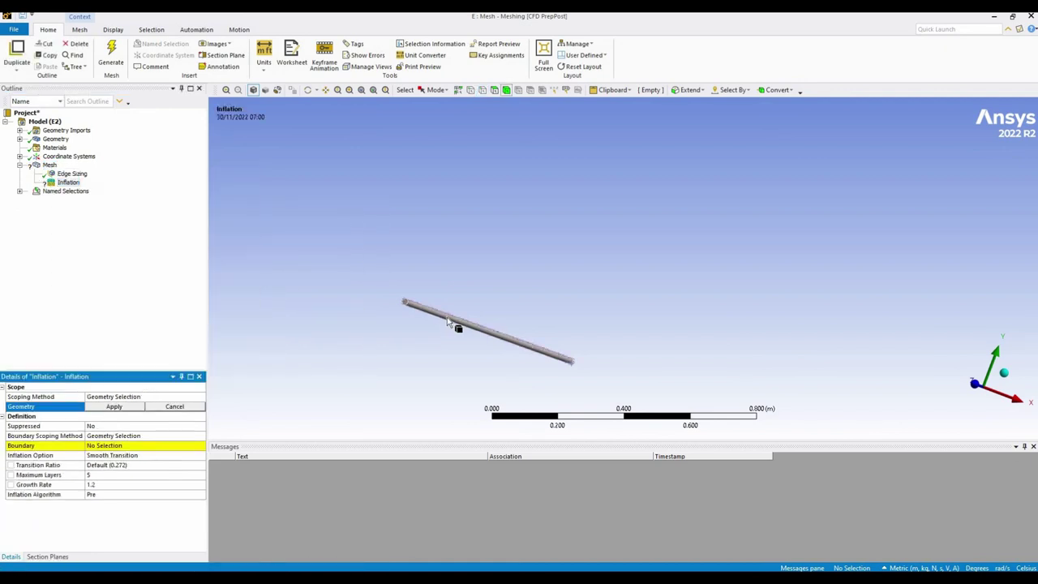
click(448, 322)
click(115, 407)
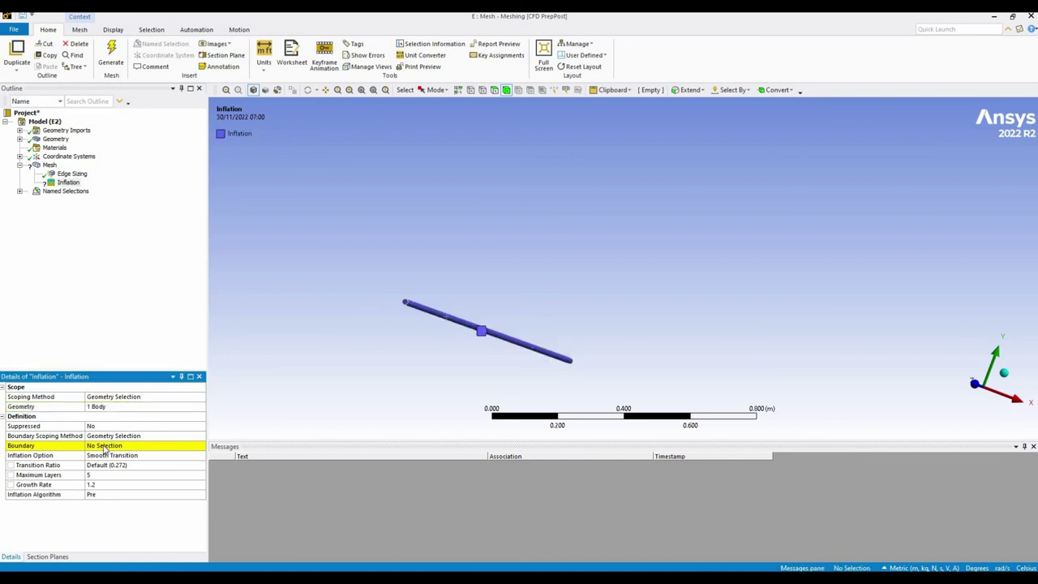
click(104, 447)
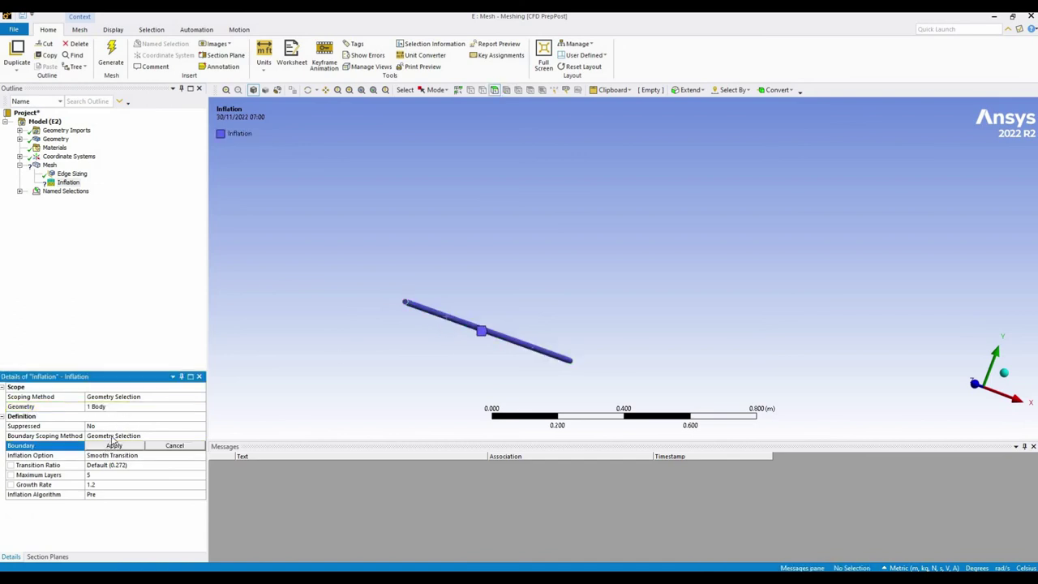
click(441, 320)
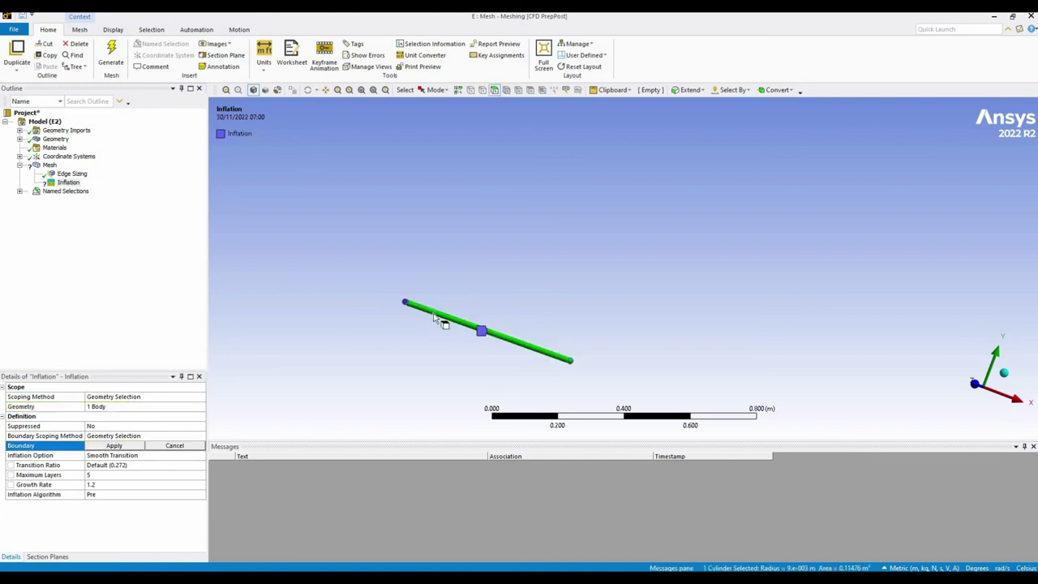
click(112, 446)
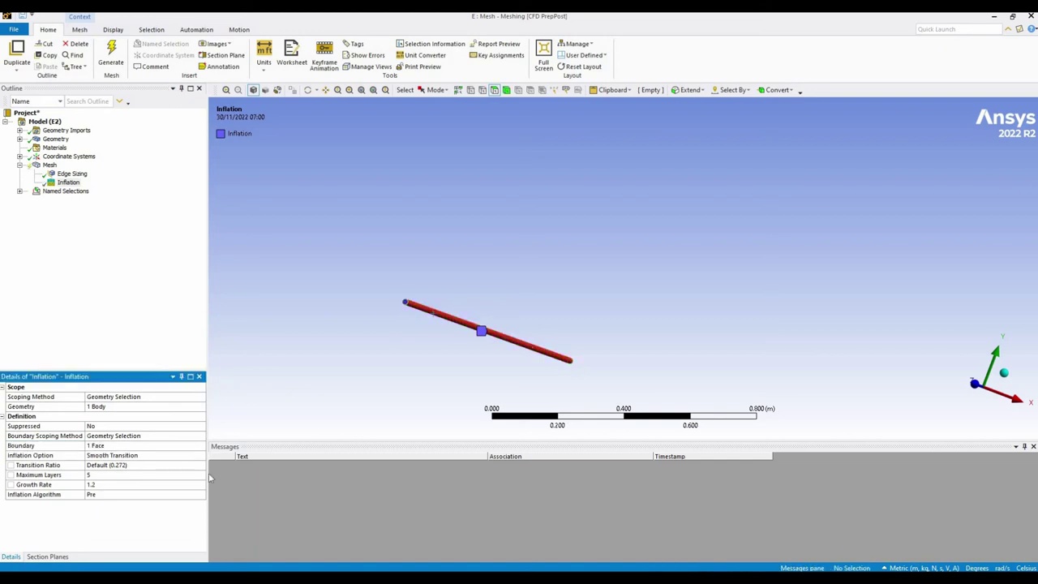
Step: Set the inflation option to First Layer Thickness with a first layer height of 1e-4 m and 7 maximum layers
click(134, 456)
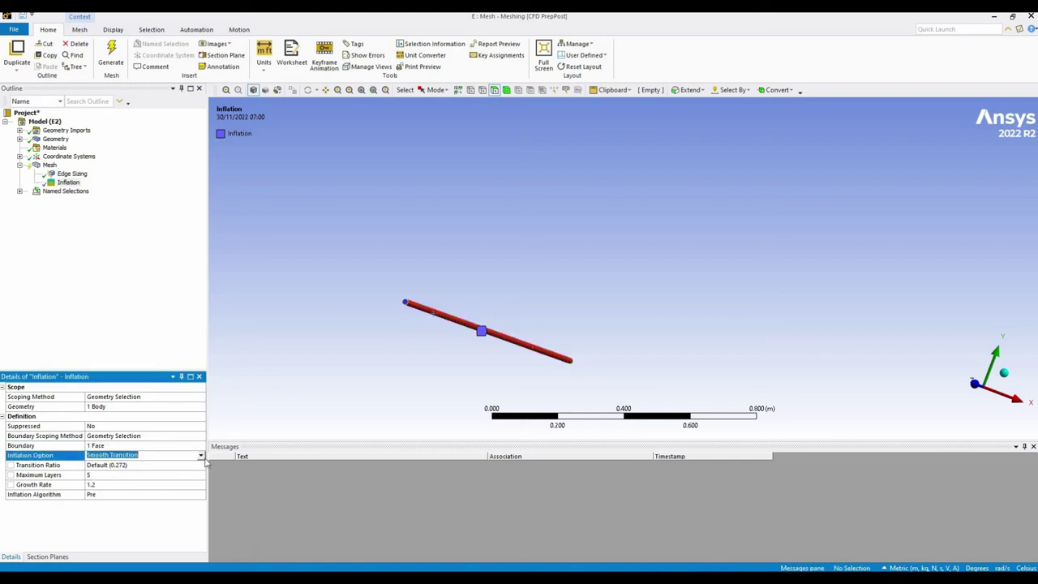
click(200, 456)
click(105, 480)
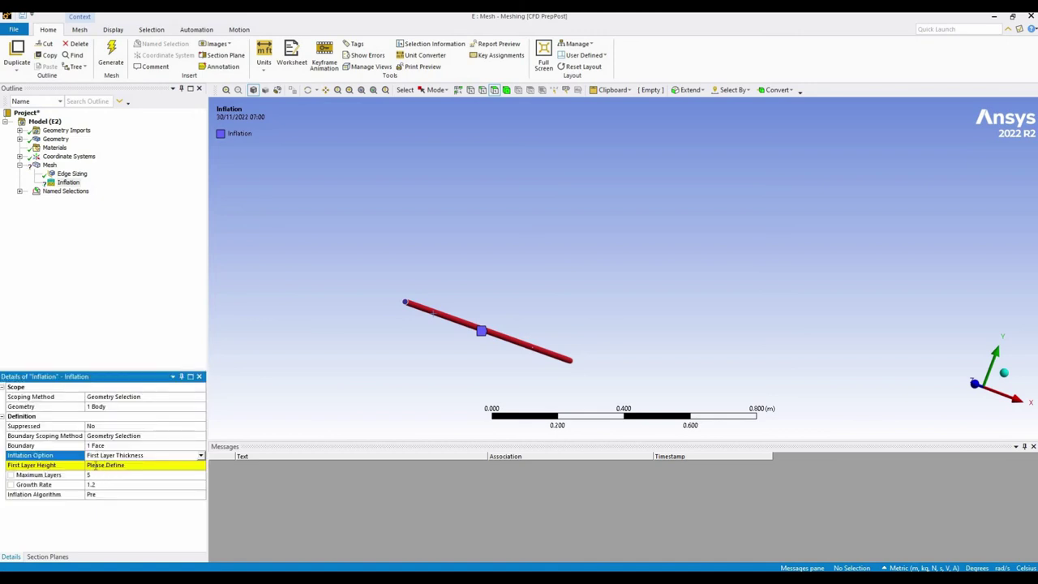
click(105, 464)
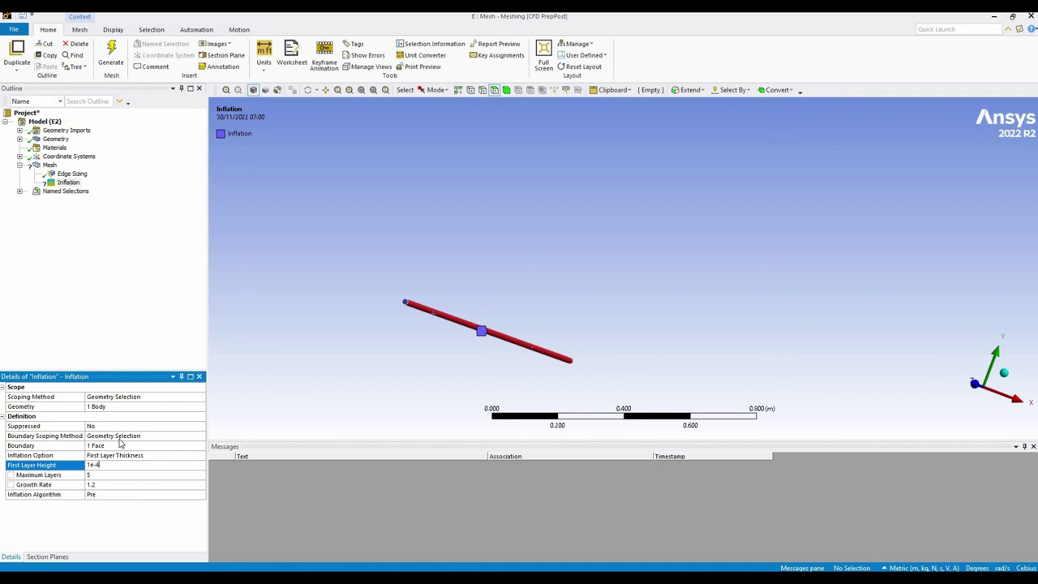
click(90, 475)
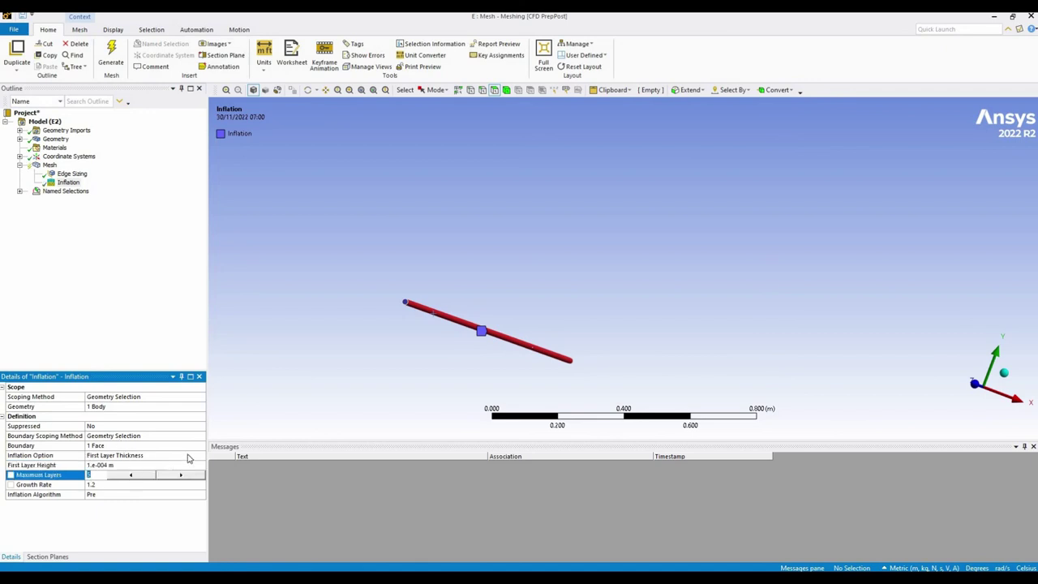
key(Return)
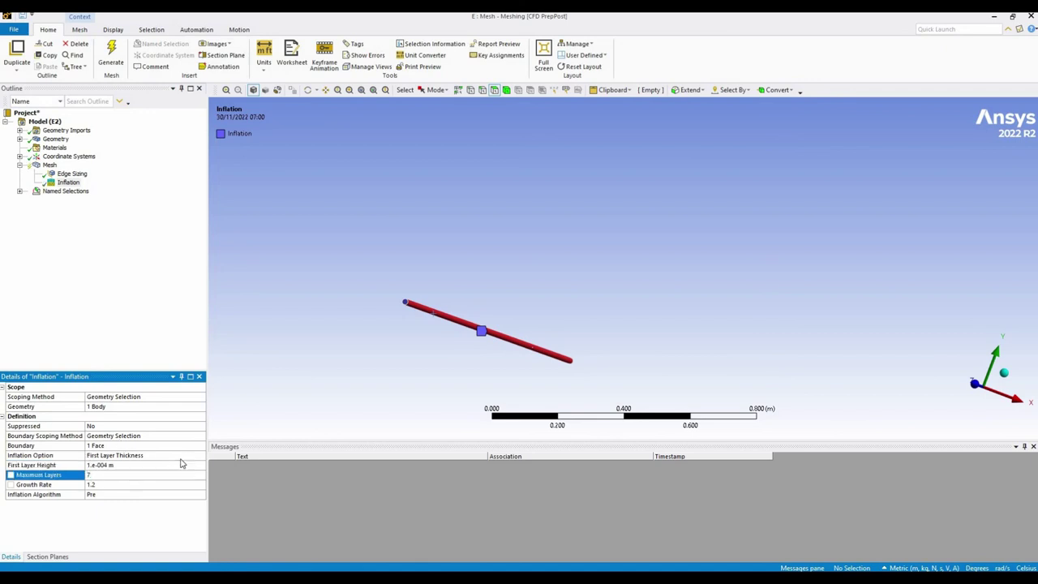
Step: Add a second inflation control to the mesh, scoped to the pipe body
right_click(49, 167)
mouse_move(97, 174)
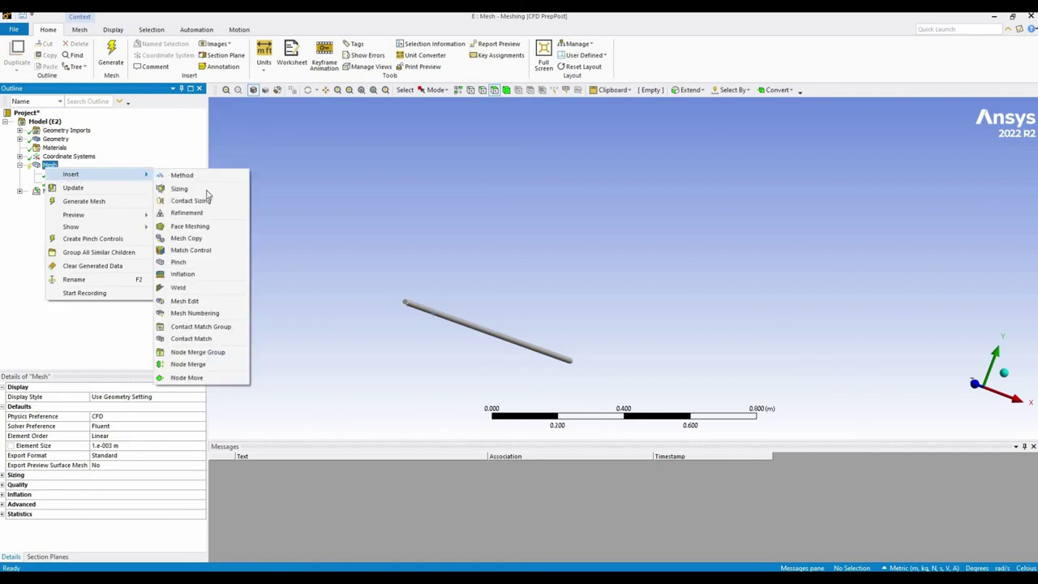
click(194, 280)
scroll(495, 377, up, 3)
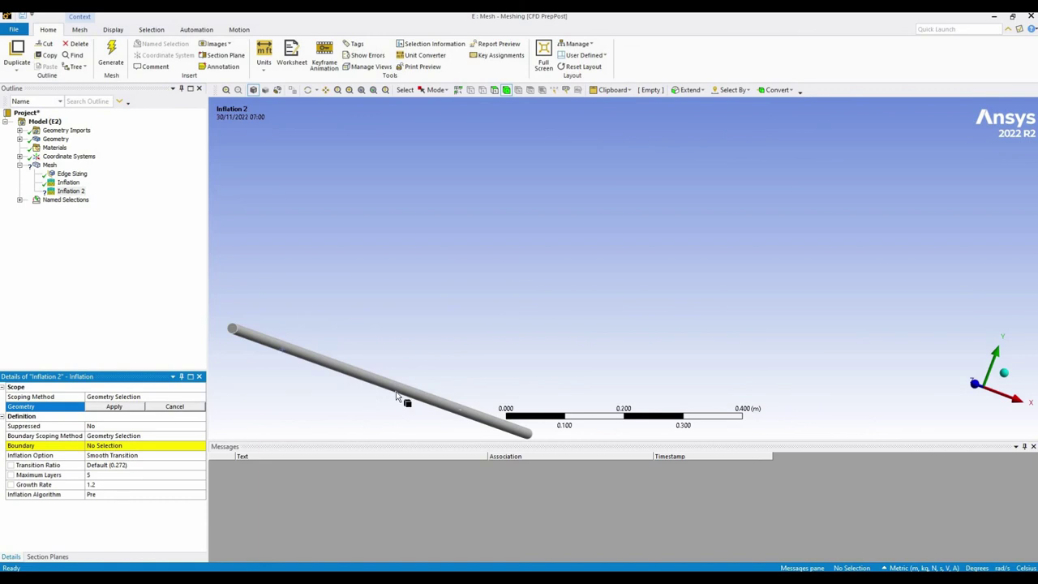
click(229, 326)
click(117, 405)
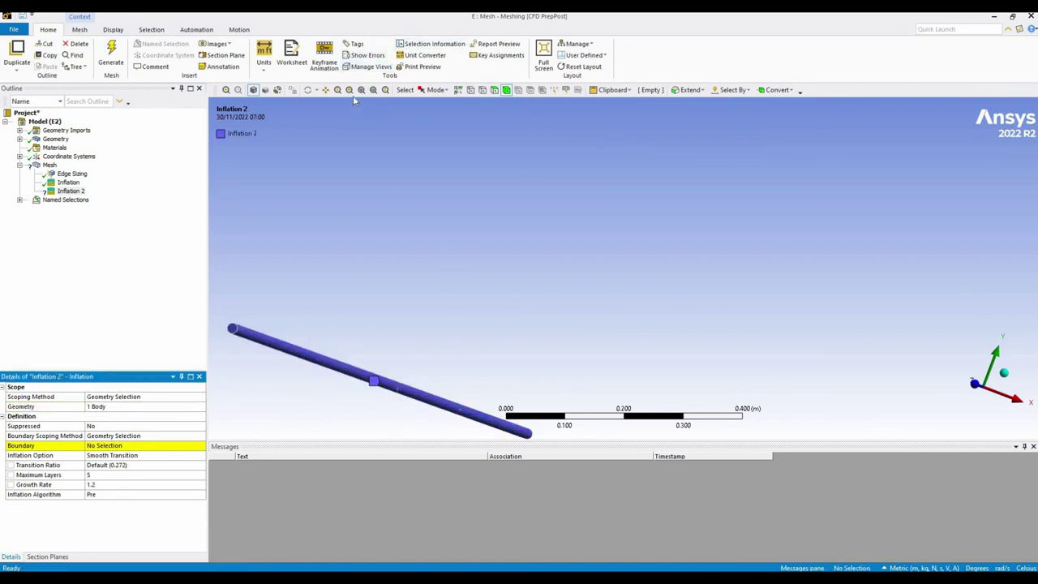
Step: Set the small cylindrical side face of the leak as the second inflation's boundary
click(327, 91)
drag(435, 396, 540, 248)
scroll(529, 240, up, 2)
scroll(530, 240, up, 6)
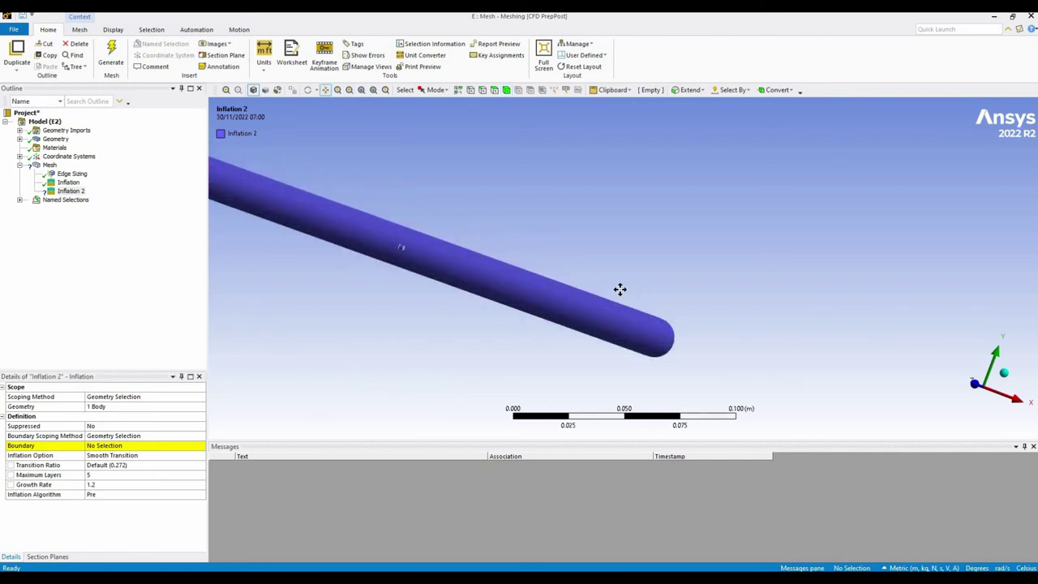
scroll(715, 311, up, 2)
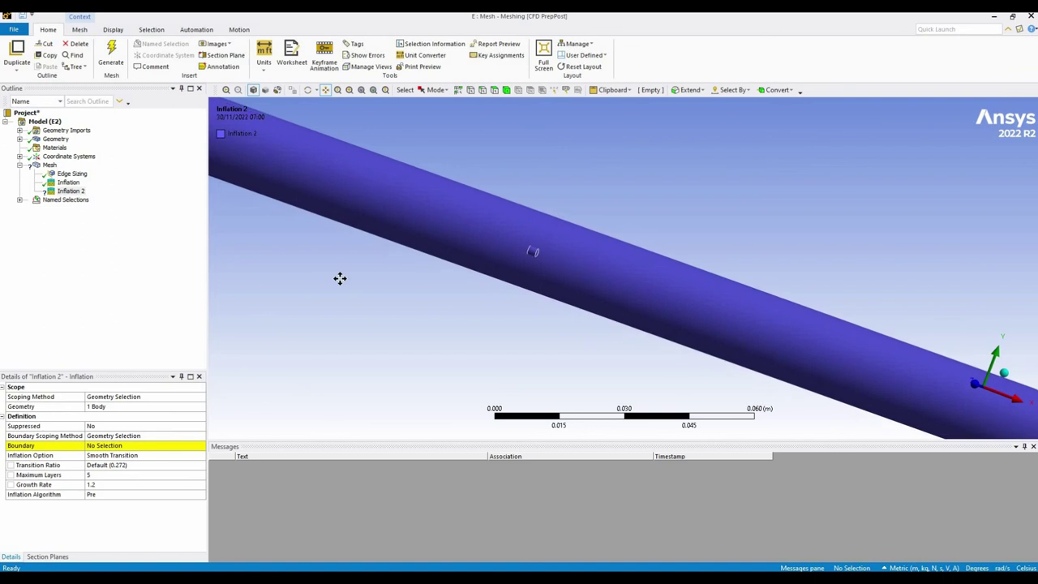
click(494, 89)
click(523, 248)
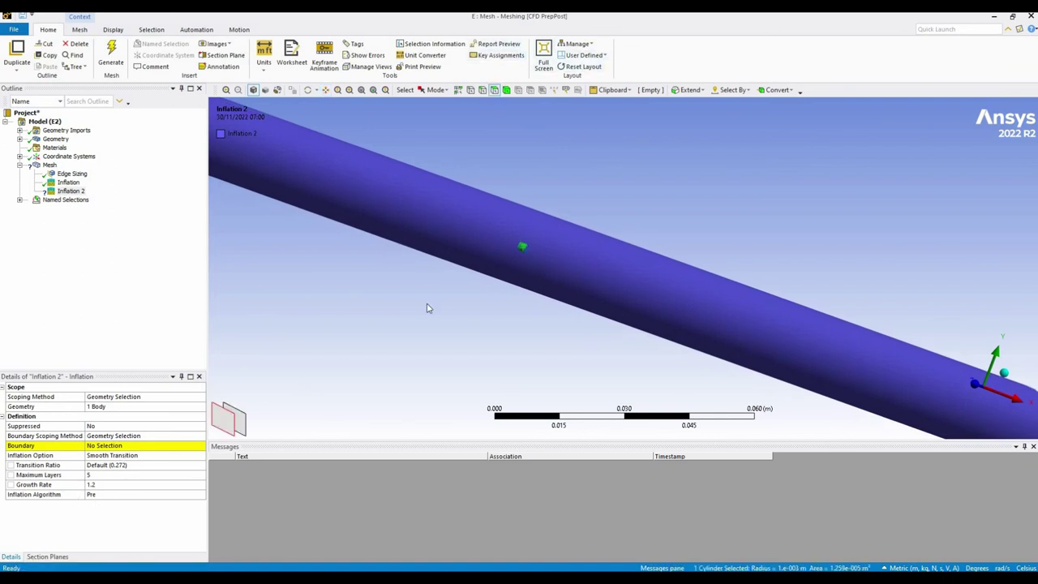
click(105, 448)
click(103, 448)
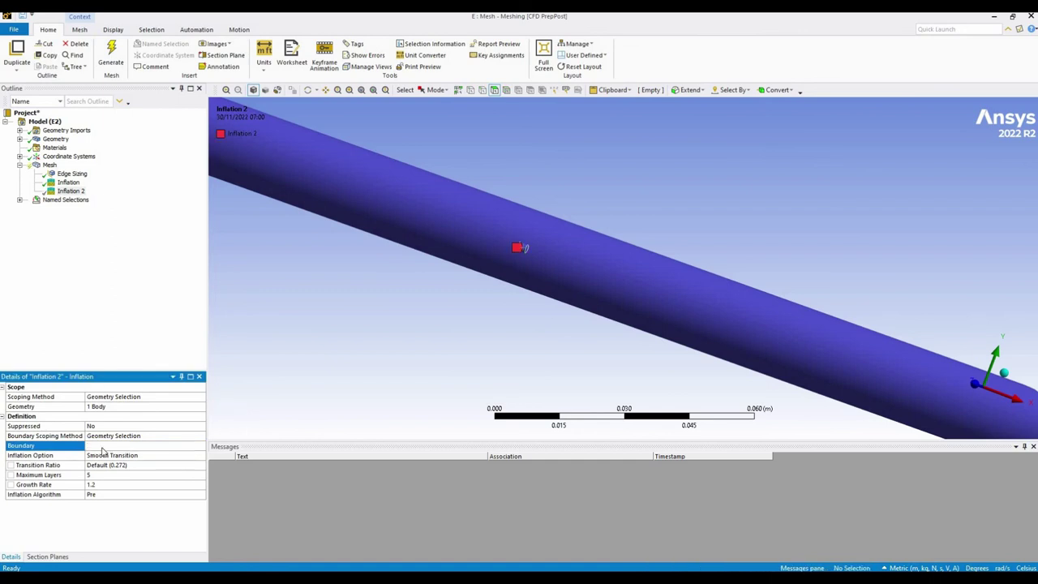
Step: Set the second inflation's option to First Layer Thickness with a first layer height of 1e-4 m
click(131, 456)
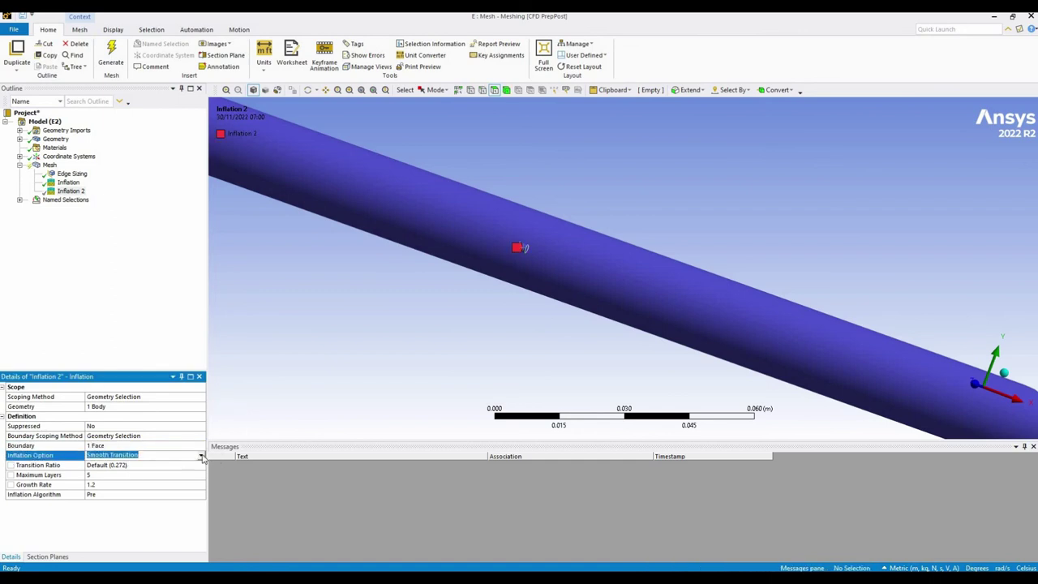
click(201, 456)
click(114, 477)
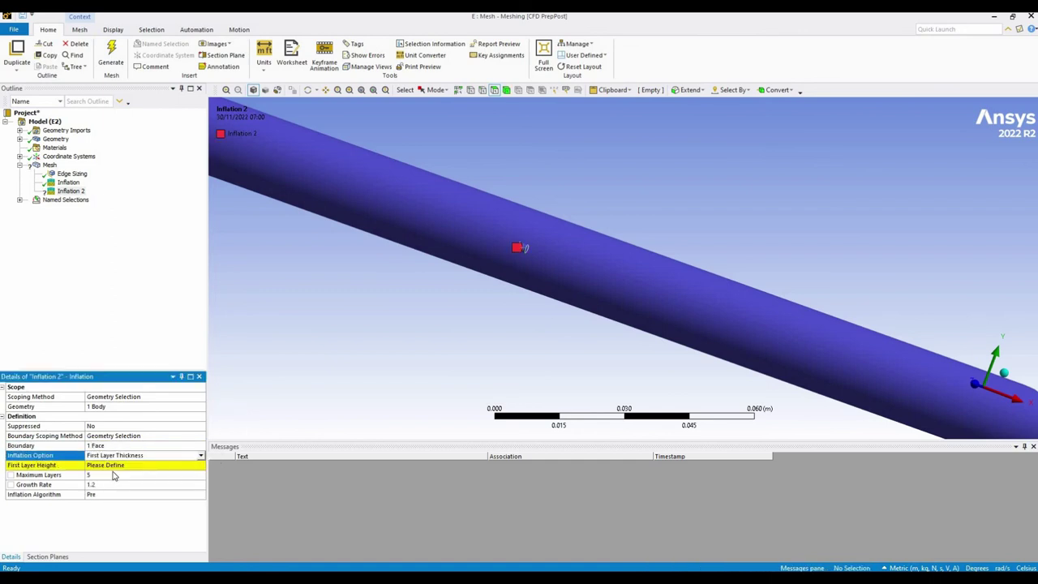
click(105, 464)
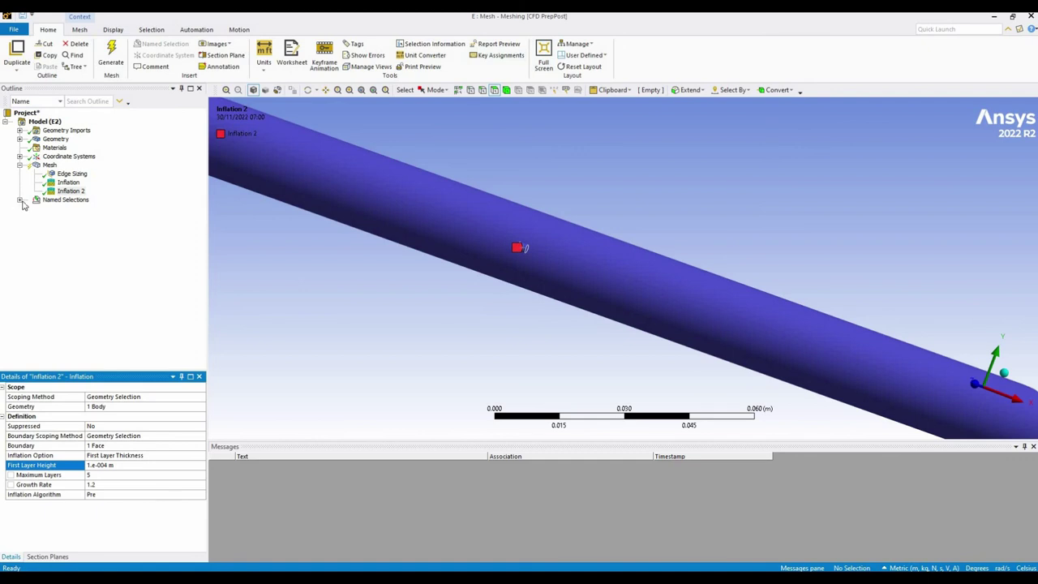
Step: Generate the mesh with the edge sizing and both inflation controls, and display it on the model
click(113, 54)
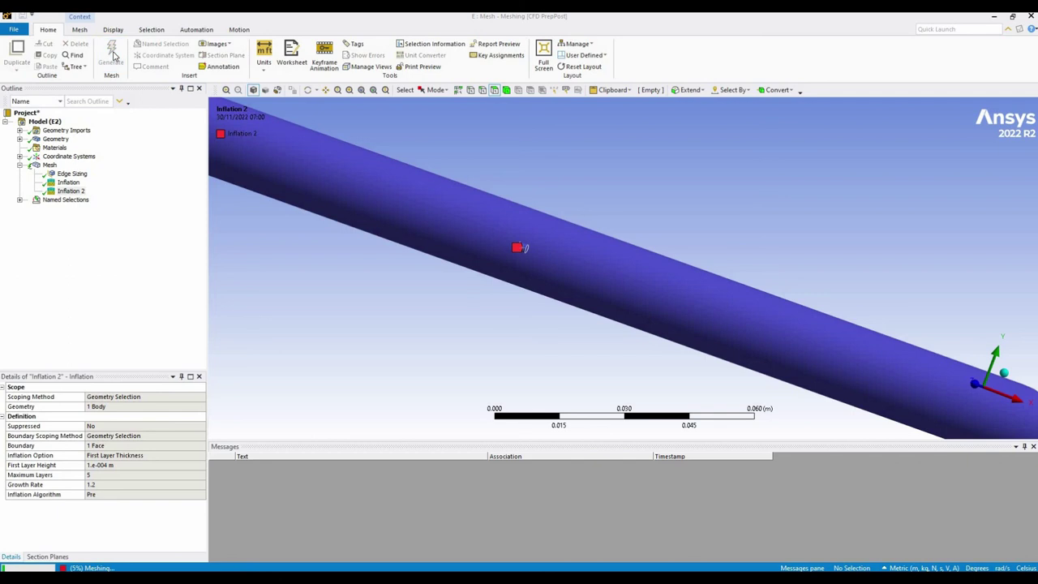
click(49, 165)
Step: Examine the generated surface mesh around the leak and on the leak's outlet face
scroll(521, 261, up, 3)
scroll(454, 248, up, 5)
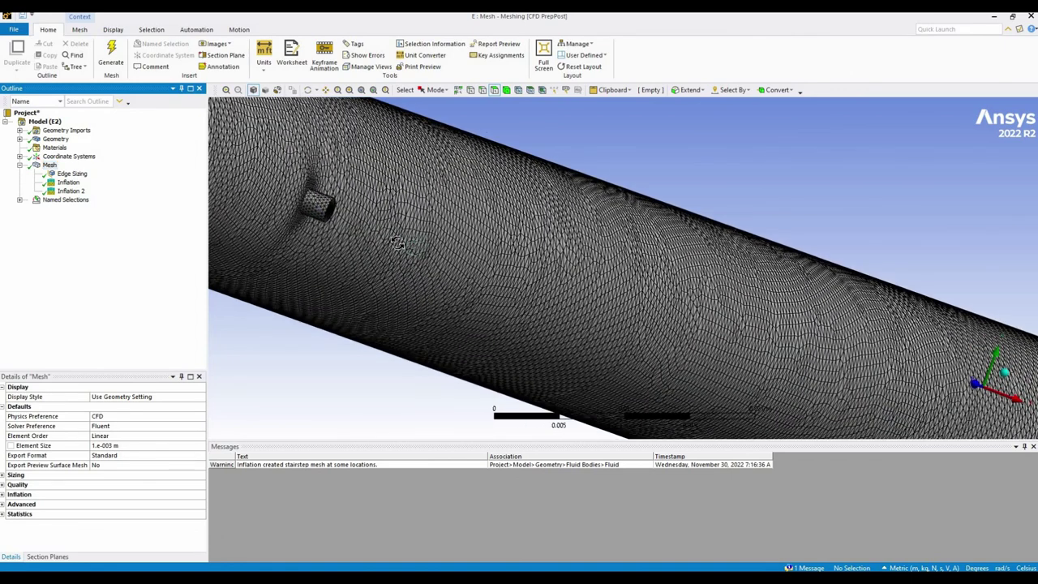
scroll(399, 245, up, 2)
scroll(348, 225, up, 3)
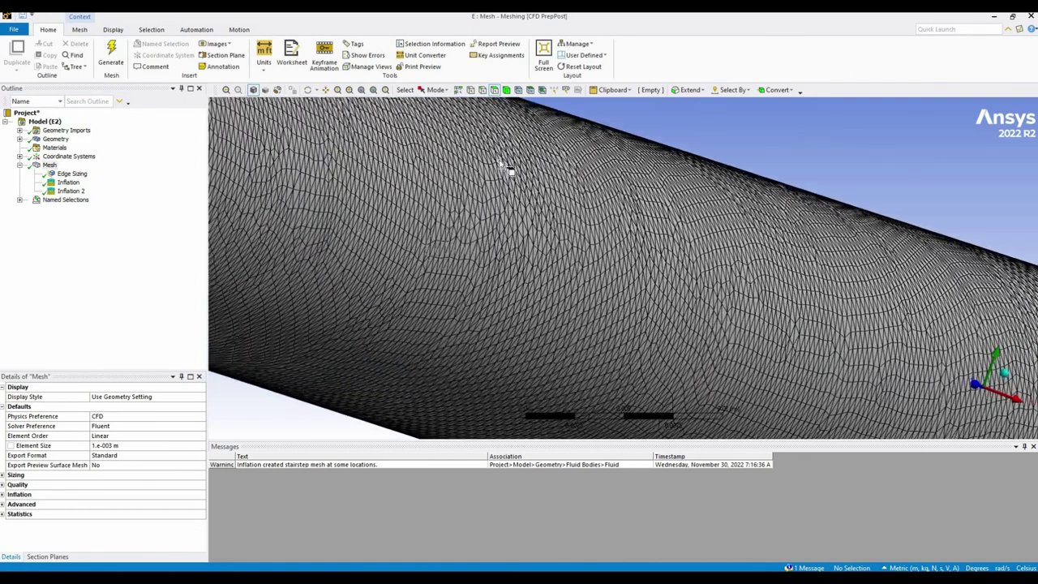
scroll(506, 168, down, 2)
click(326, 90)
drag(305, 191, 757, 209)
scroll(746, 205, up, 3)
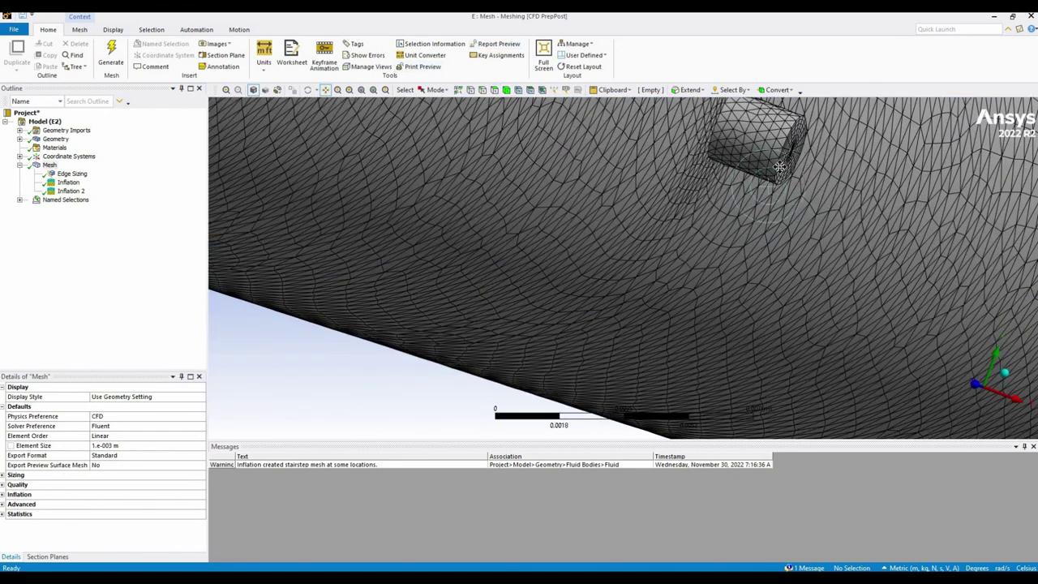
middle_drag(791, 136, 717, 134)
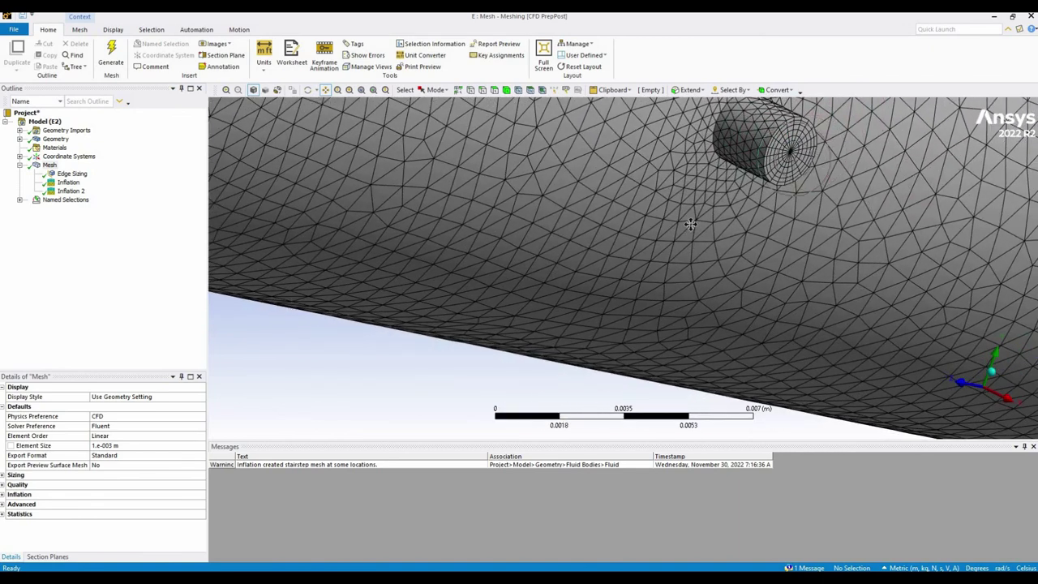
middle_drag(777, 159, 665, 243)
scroll(655, 257, up, 4)
scroll(655, 257, down, 10)
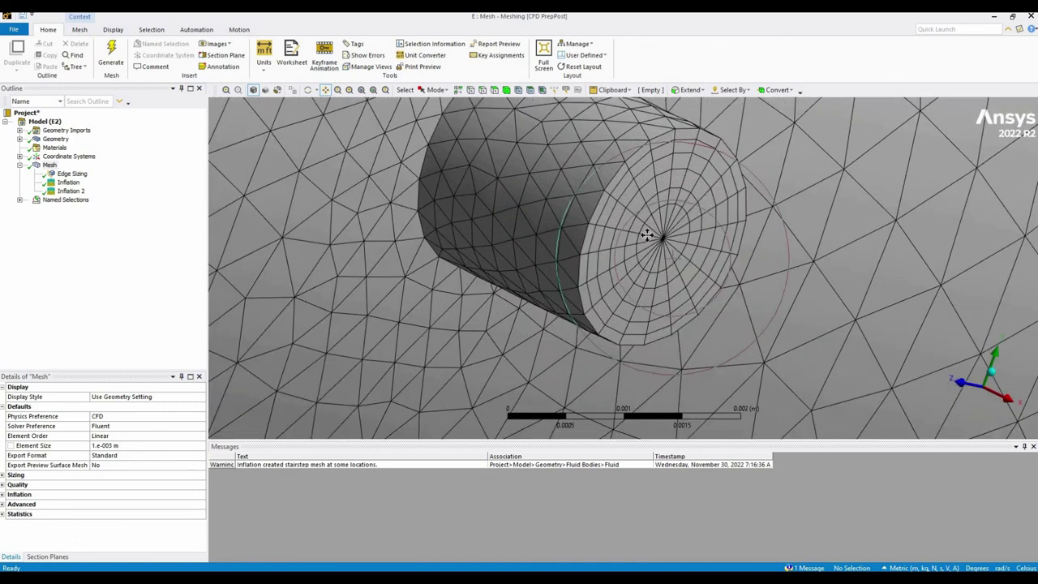
scroll(638, 246, down, 4)
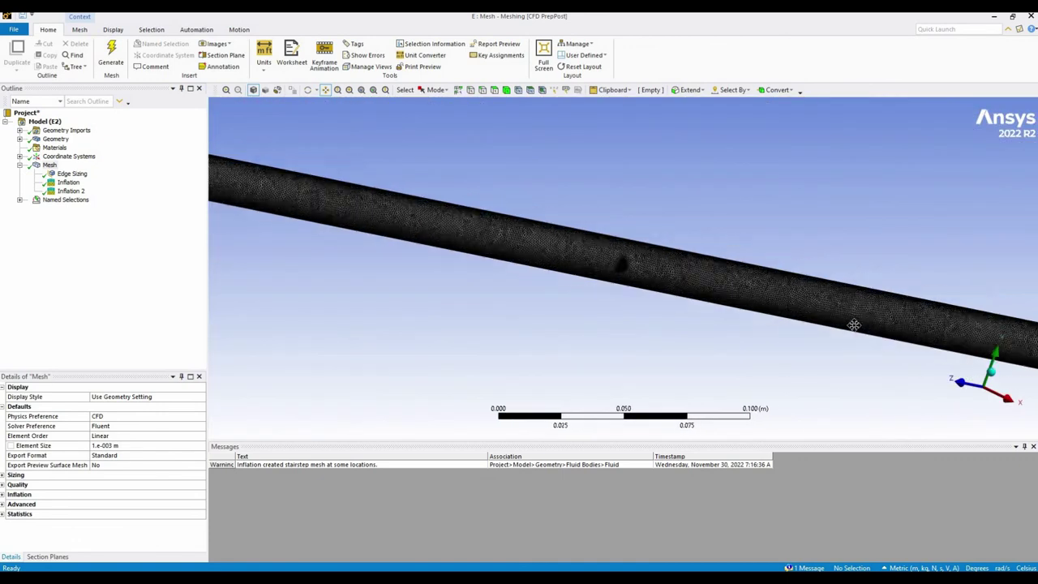
Step: Examine the mesh and its inflation layers on the pipe's circular end faces
click(963, 388)
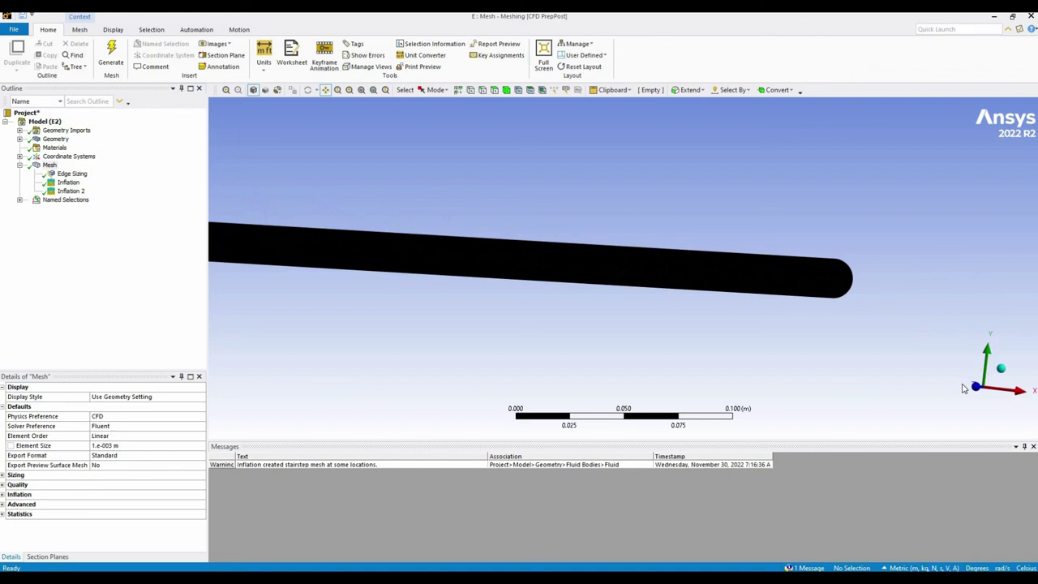
scroll(586, 273, up, 4)
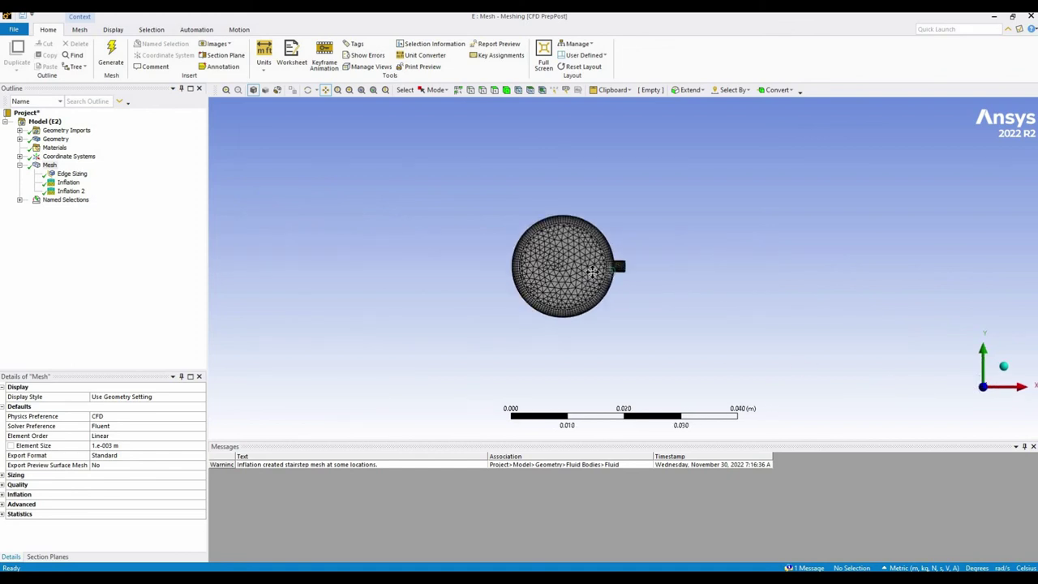
scroll(591, 272, up, 1)
scroll(592, 272, down, 4)
middle_drag(766, 281, 688, 308)
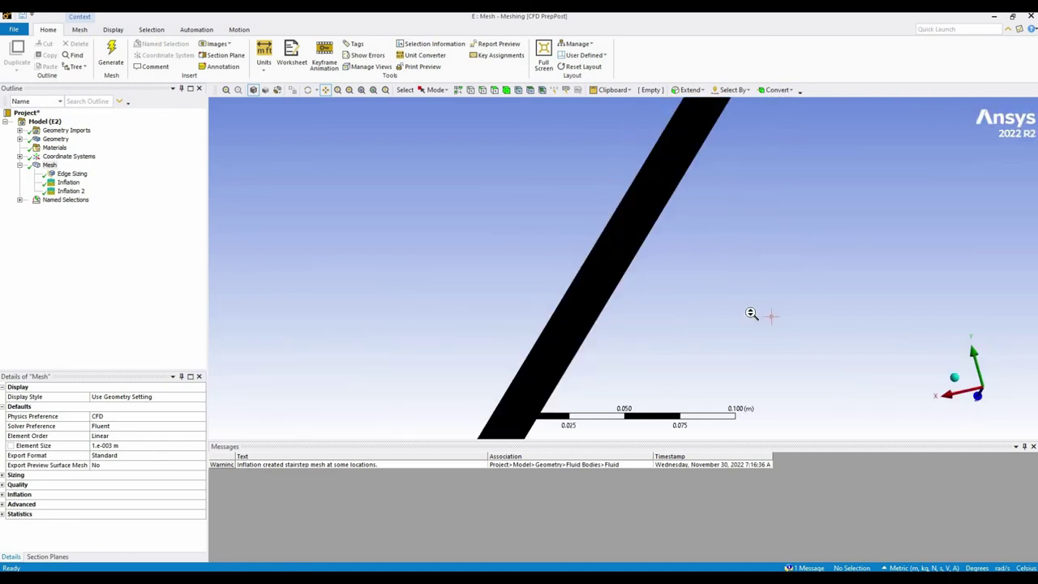
scroll(750, 301, down, 5)
middle_drag(717, 283, 716, 261)
scroll(603, 271, up, 12)
scroll(438, 268, up, 2)
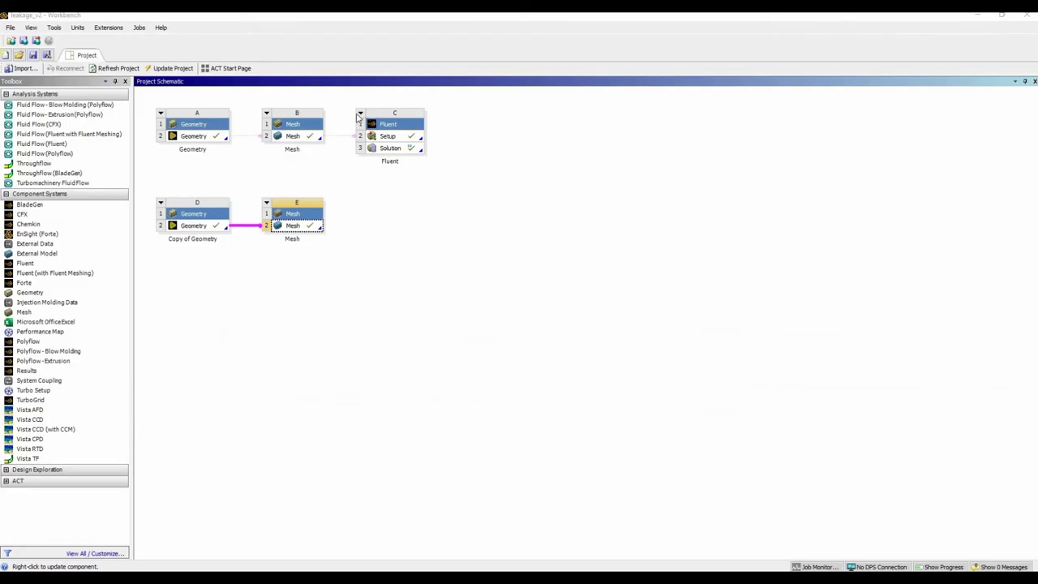
Step: In Workbench, duplicate the Fluent system without keeping its upstream connections
click(360, 113)
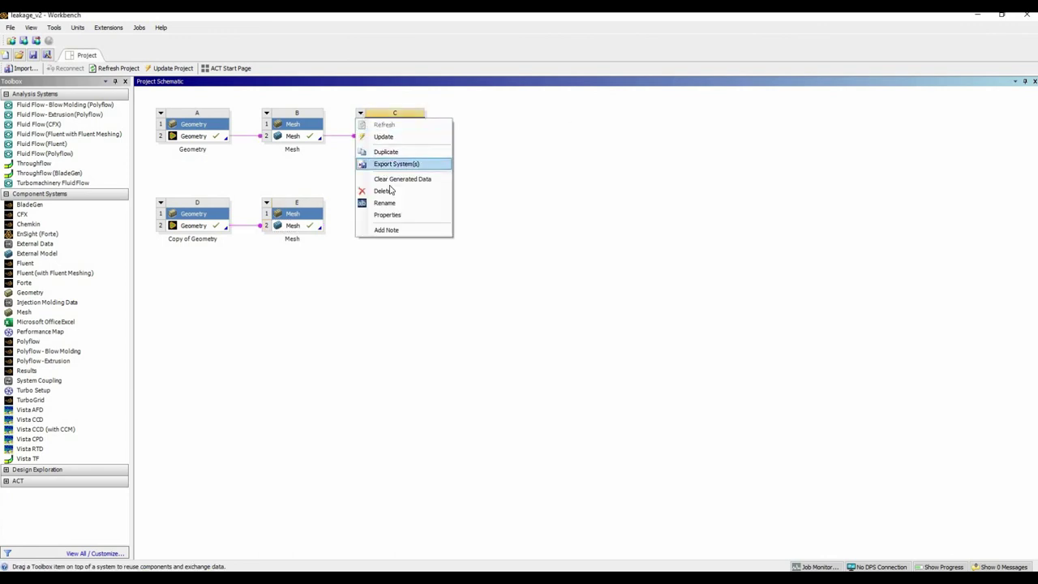
click(386, 152)
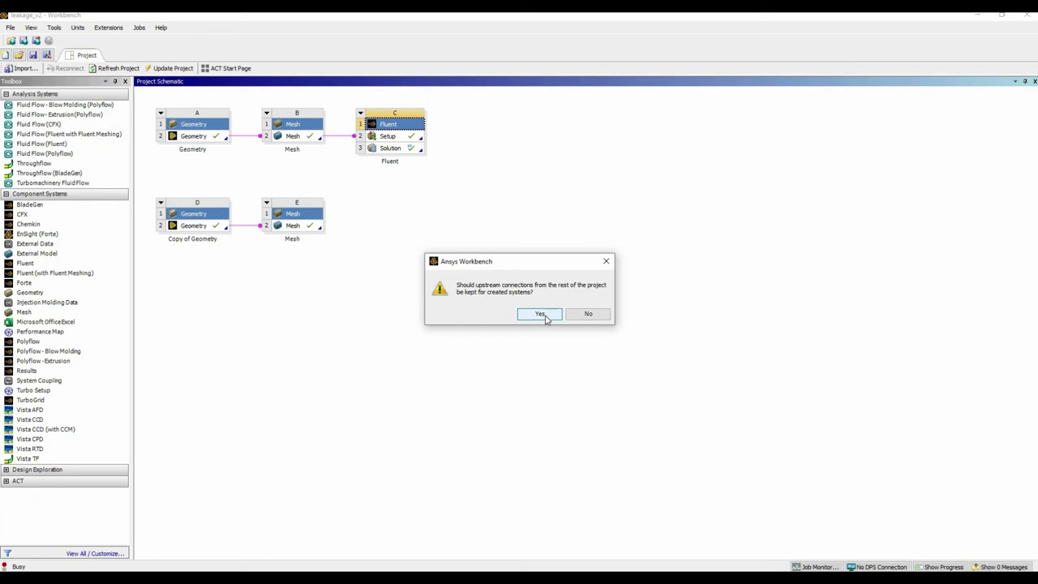
click(594, 317)
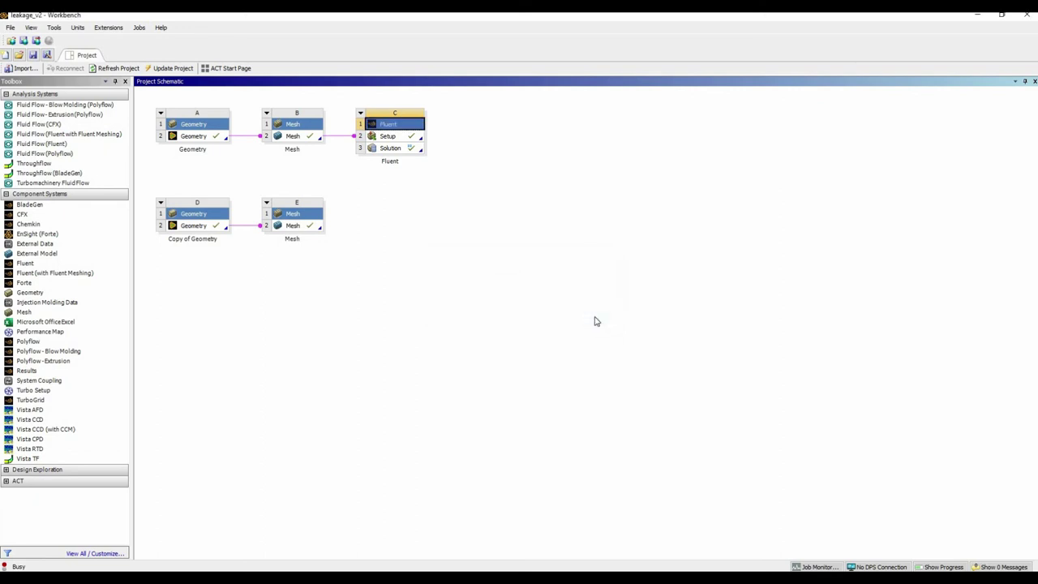
Step: Link the new mesh in system E to the copied Fluent system's Setup and update the mesh
click(290, 226)
drag(290, 226, 191, 305)
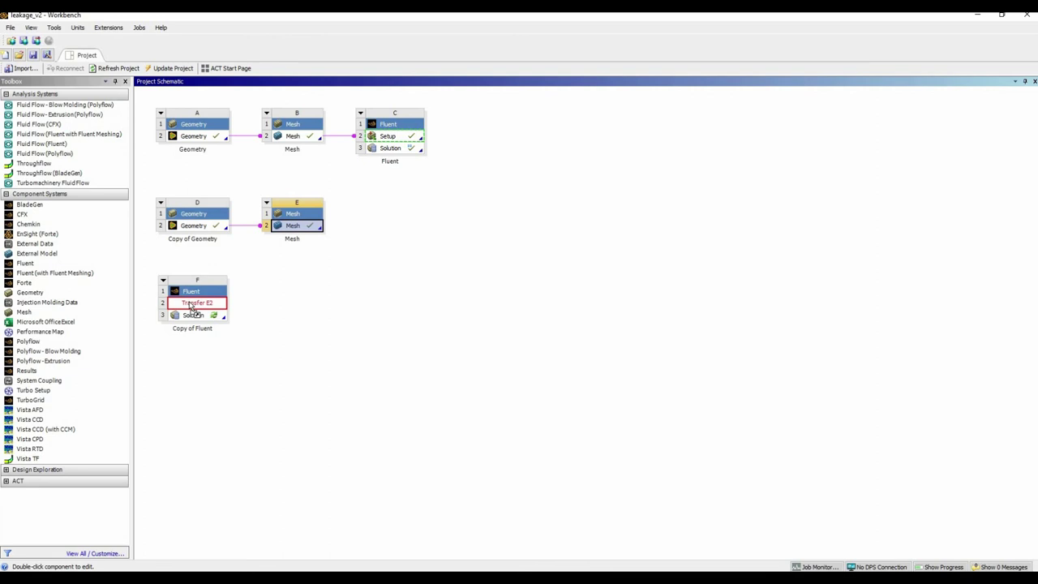
drag(191, 305, 192, 306)
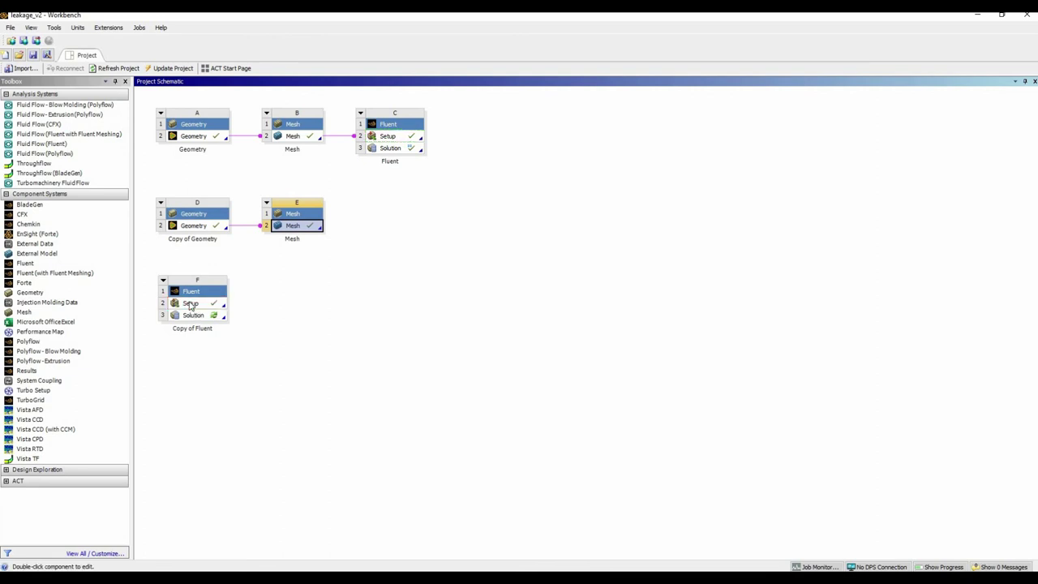
right_click(297, 228)
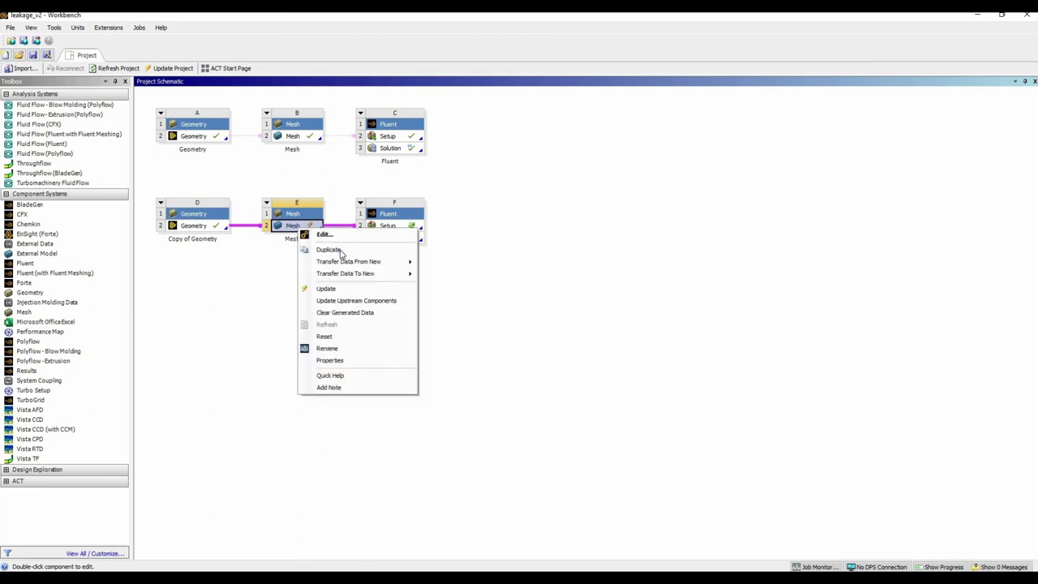
click(335, 293)
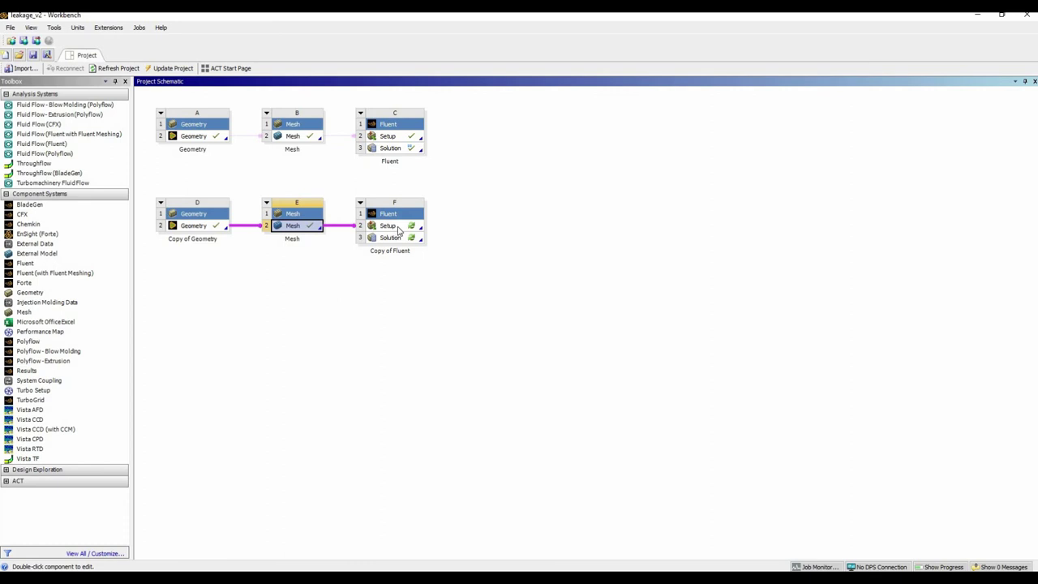
Step: Open the copied Fluent system's Setup, load the new upstream mesh, and start Fluent with the existing launcher settings
double_click(398, 231)
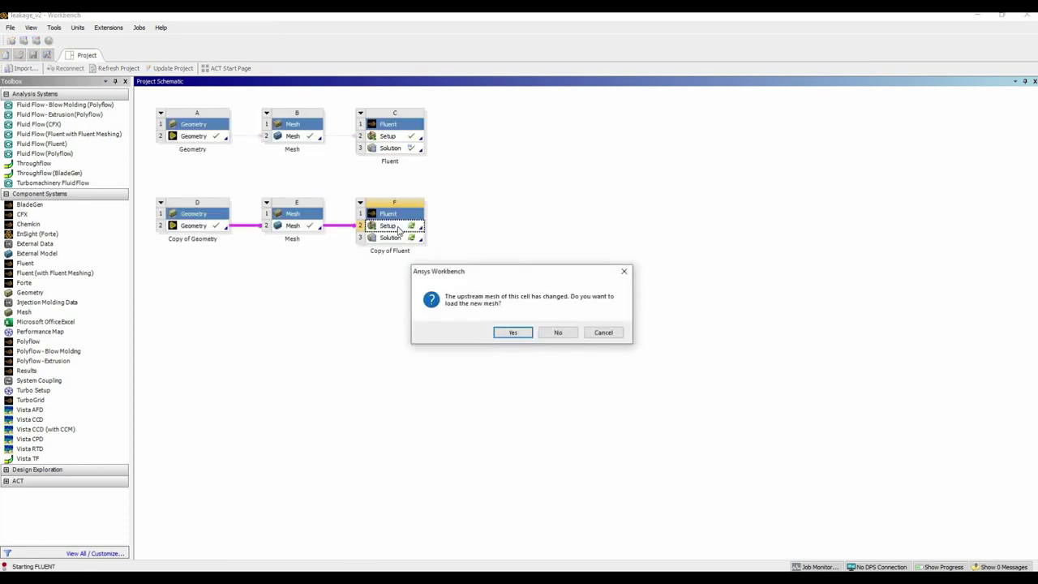
click(513, 333)
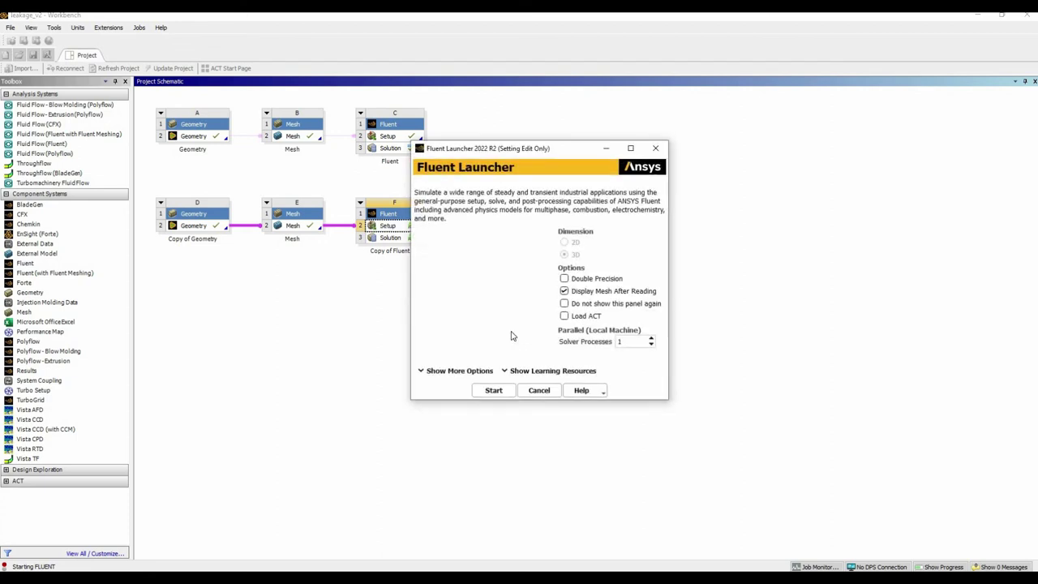
click(493, 390)
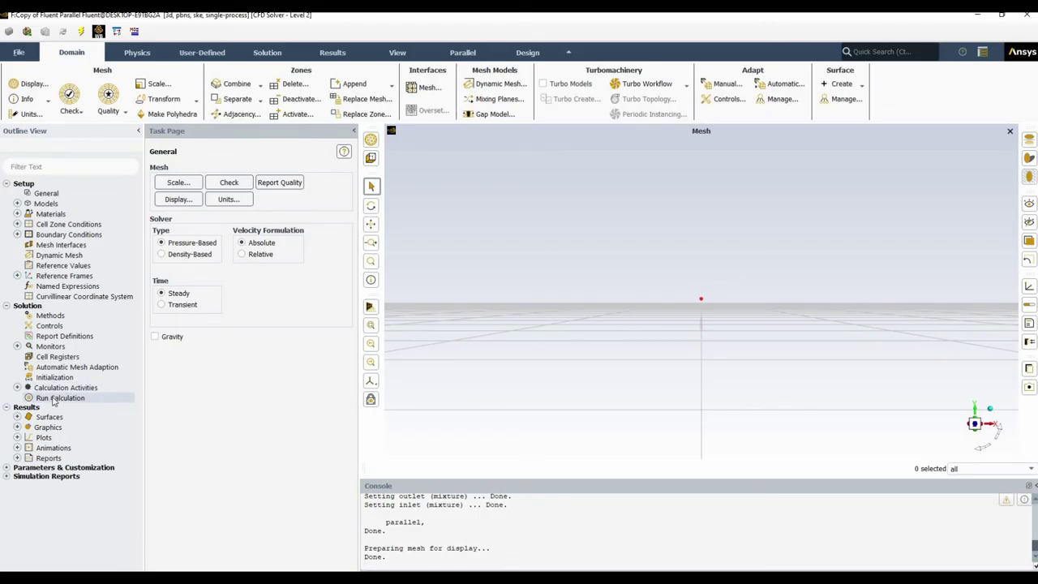
Step: Review the inlet and outlet boundary types carried over to the copied case, and initialize the solution with Hybrid Initialization
click(52, 398)
click(54, 379)
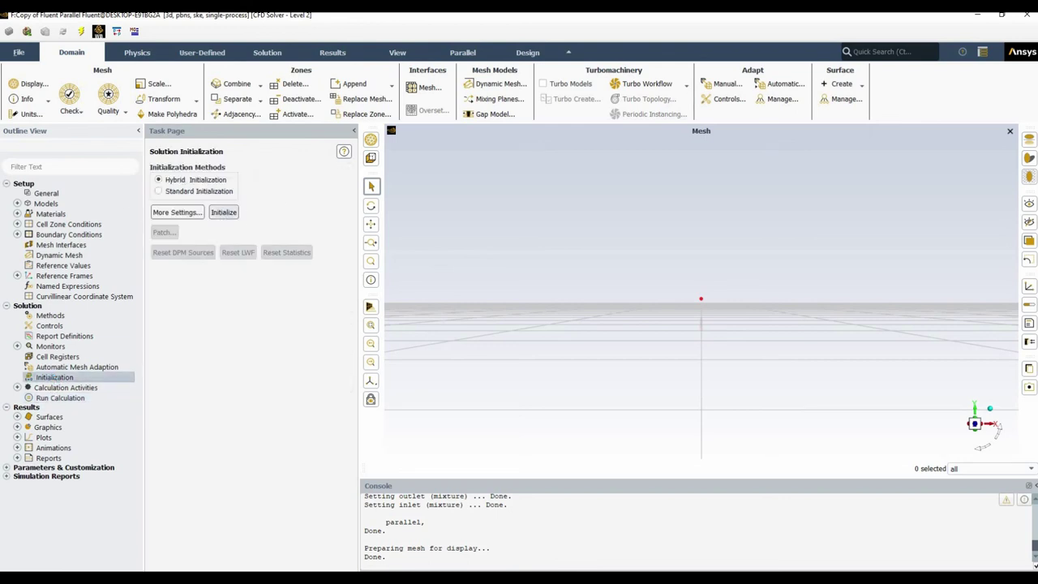
click(16, 235)
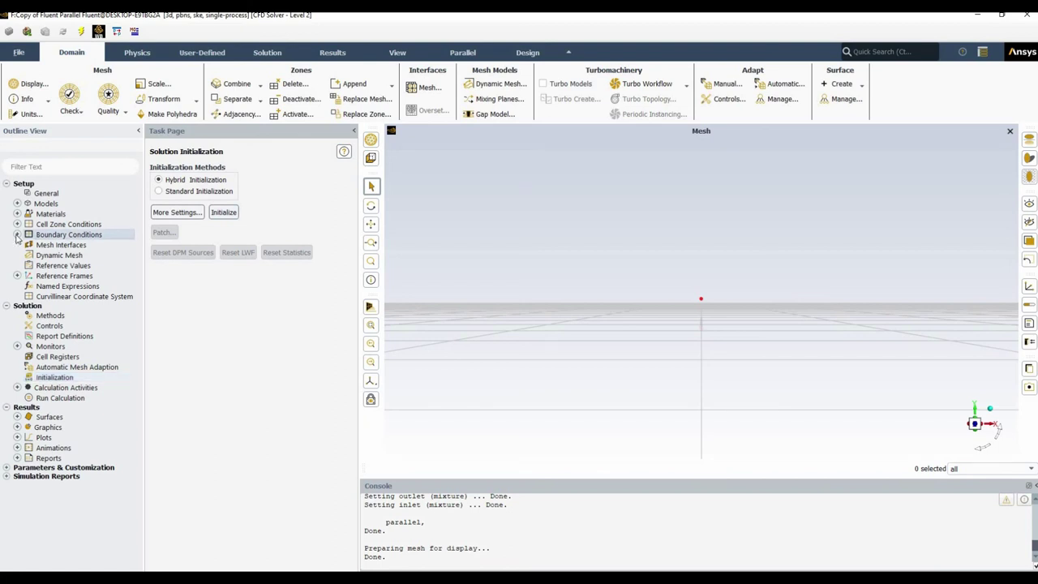
click(16, 235)
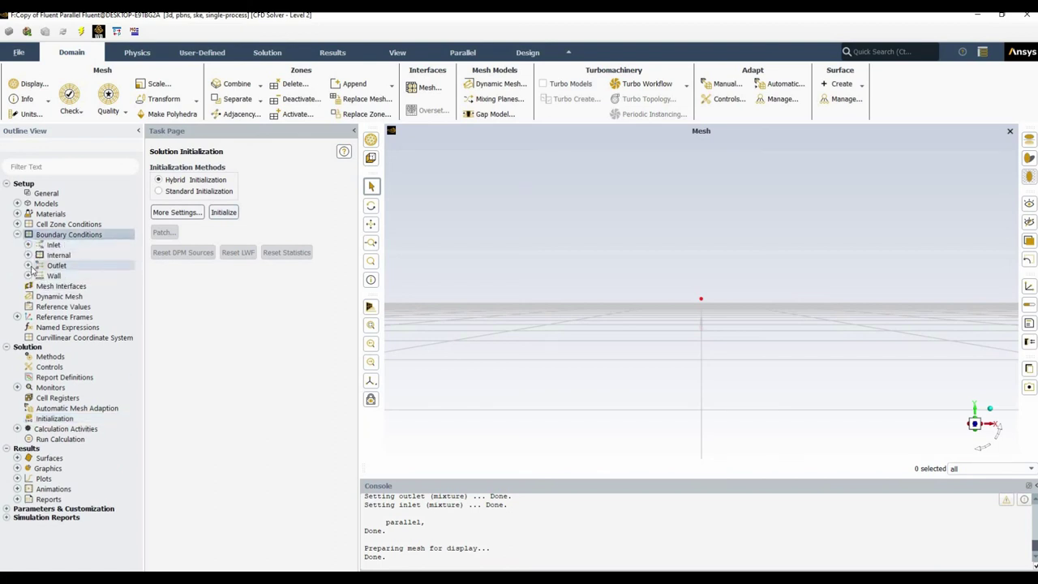
click(27, 266)
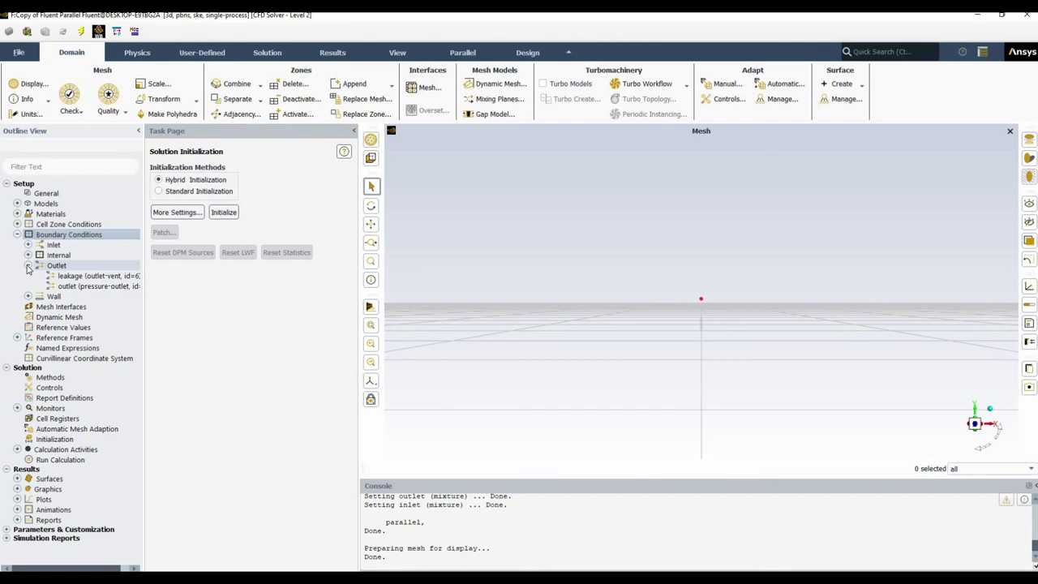
click(28, 245)
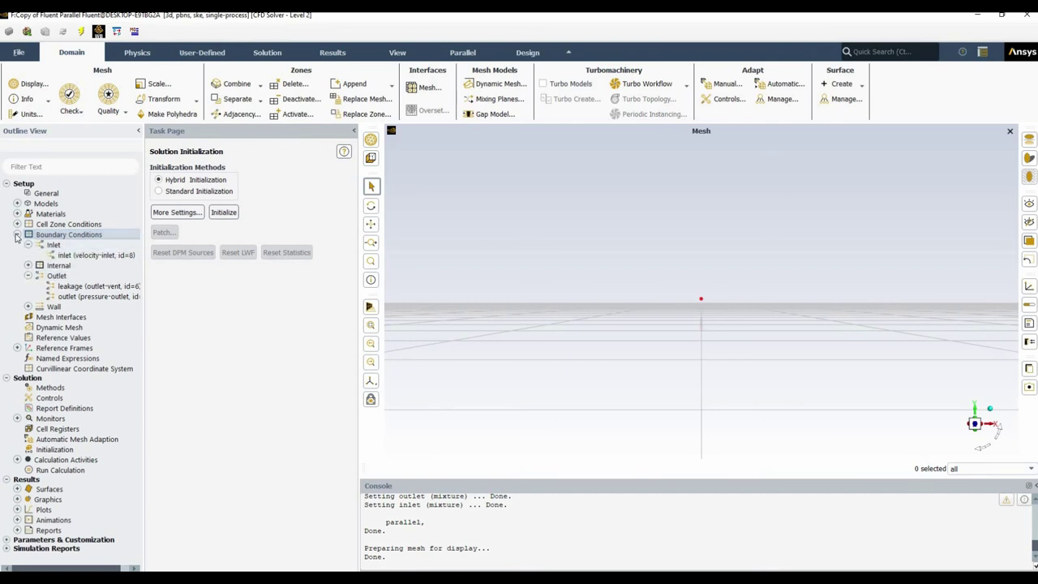
click(16, 235)
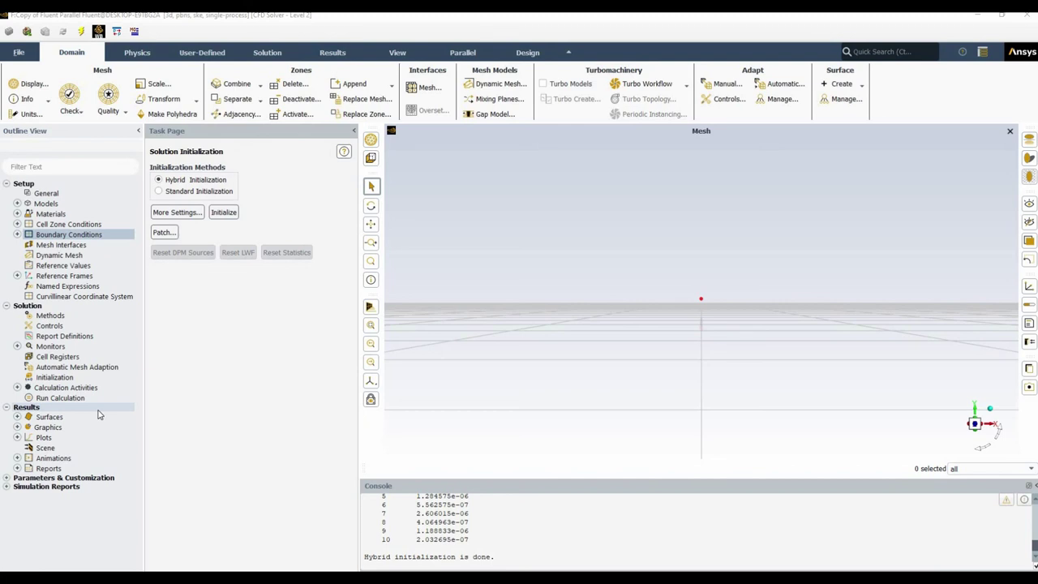
Step: Run the calculation with the existing 1000-iteration limit and stop it early once the residuals level off
click(48, 398)
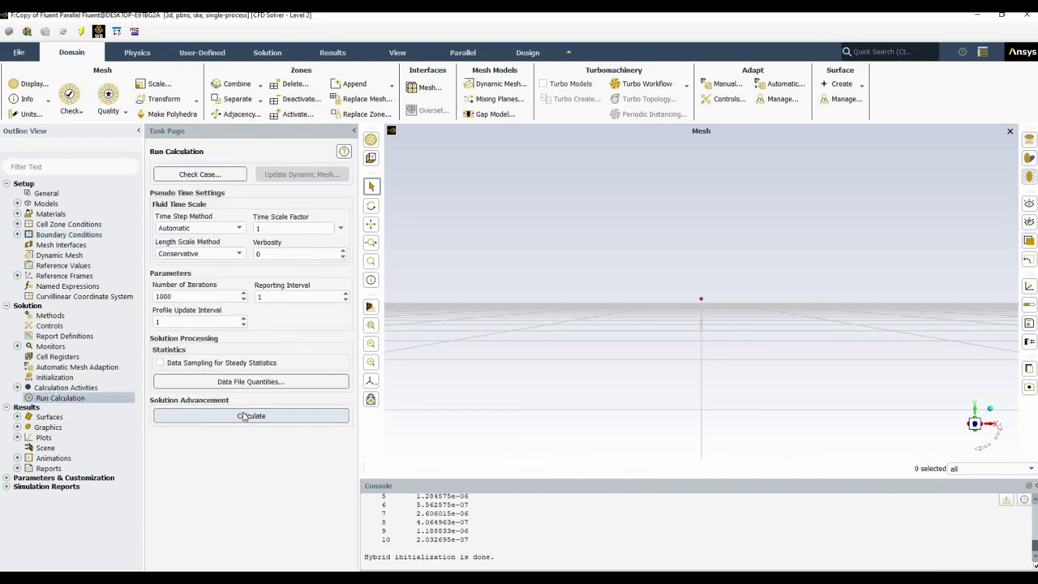
click(237, 417)
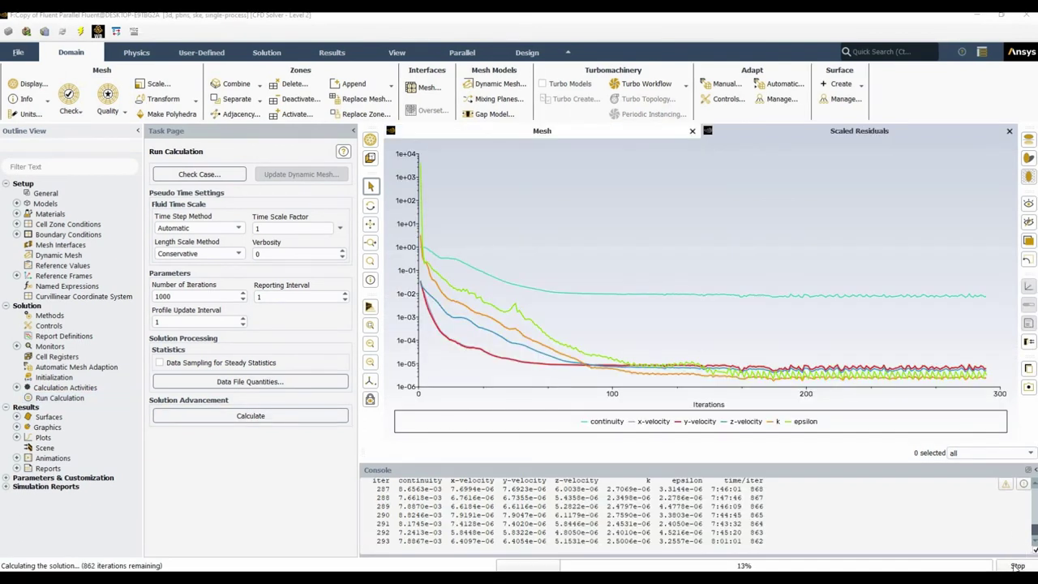
click(1016, 565)
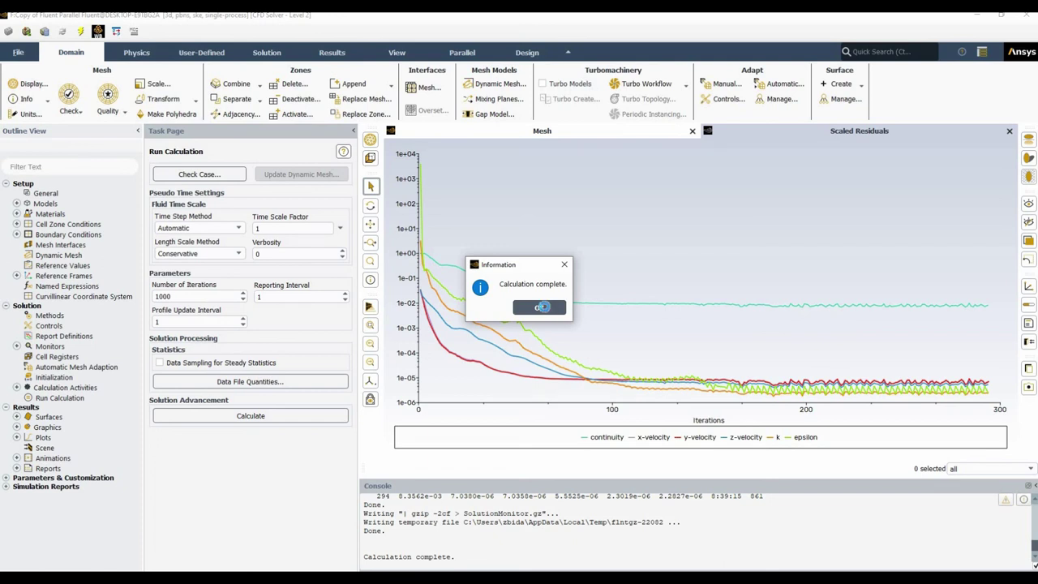
click(540, 308)
Step: Compute the mass flow rate through the leakage boundary with a flux report
click(17, 468)
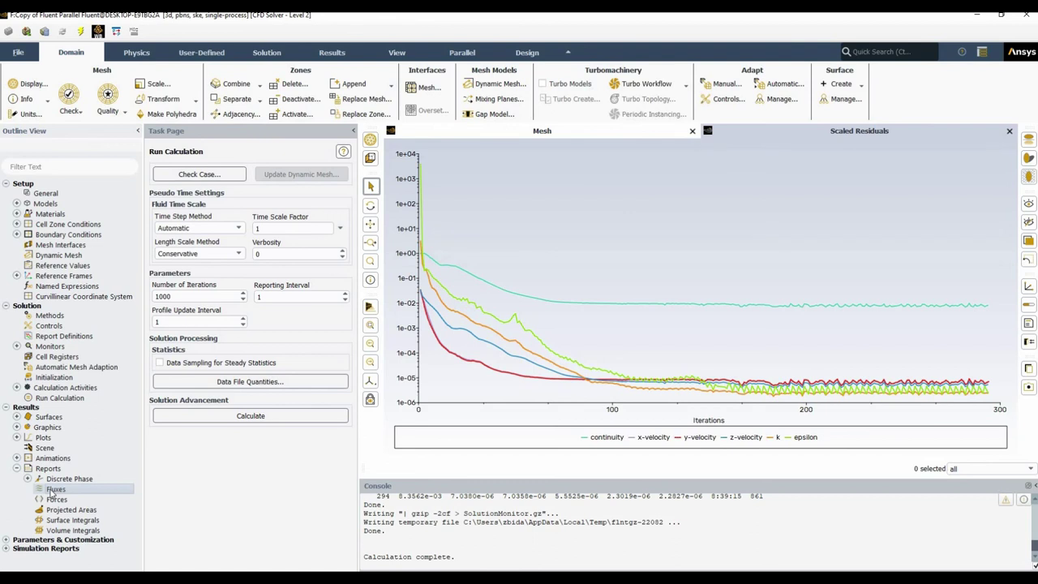
double_click(53, 490)
click(280, 337)
click(296, 510)
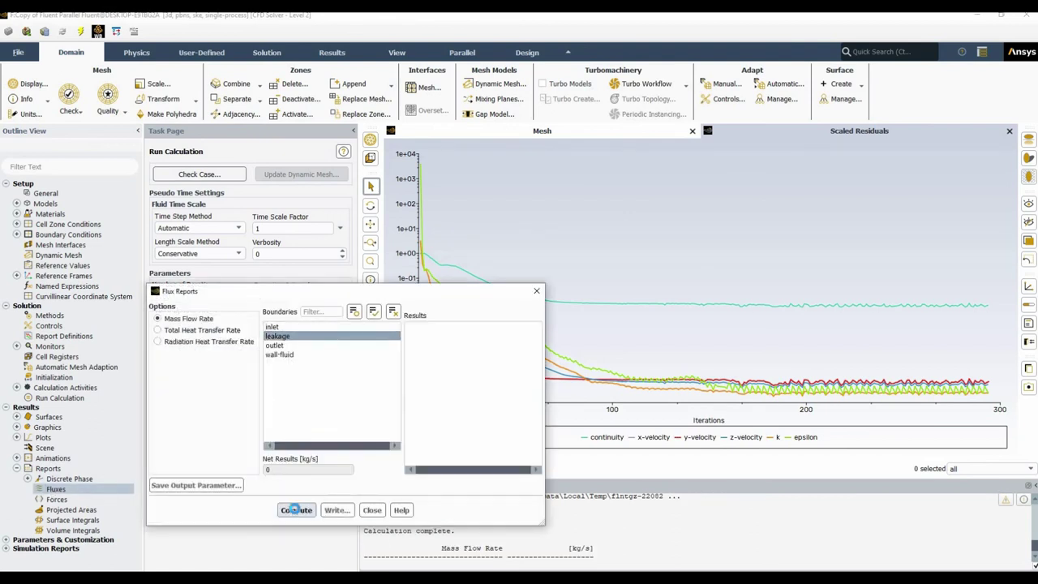